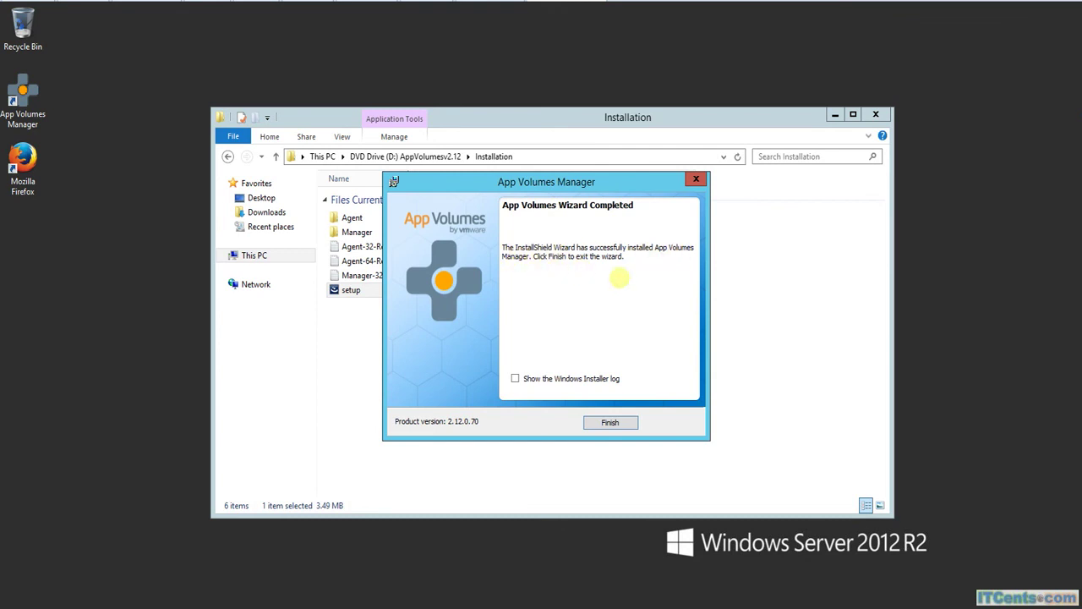
Finish the App Volumes Manager setup wizard and close the Installation folder window.
{"action": "left_click", "coordinate": [610, 422]}
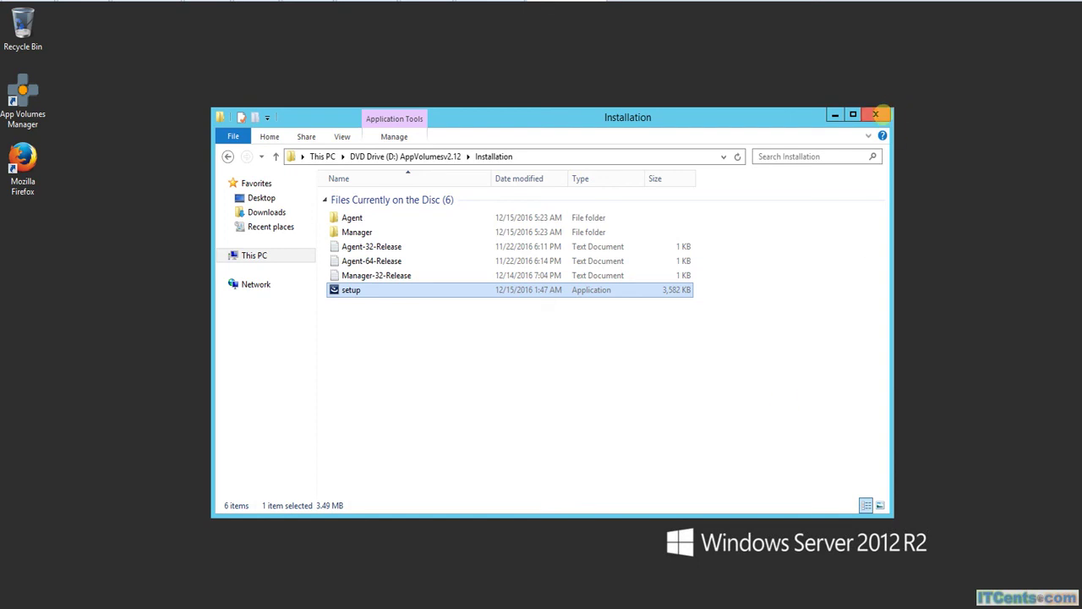
{"action": "left_click", "coordinate": [876, 114]}
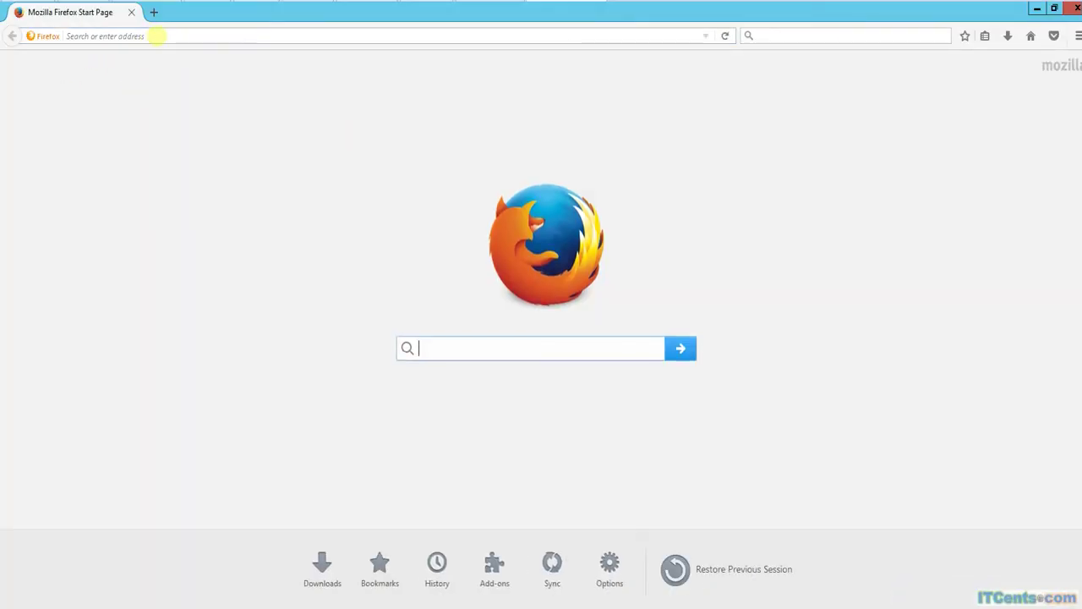
{"action": "left_click", "coordinate": [157, 35]}
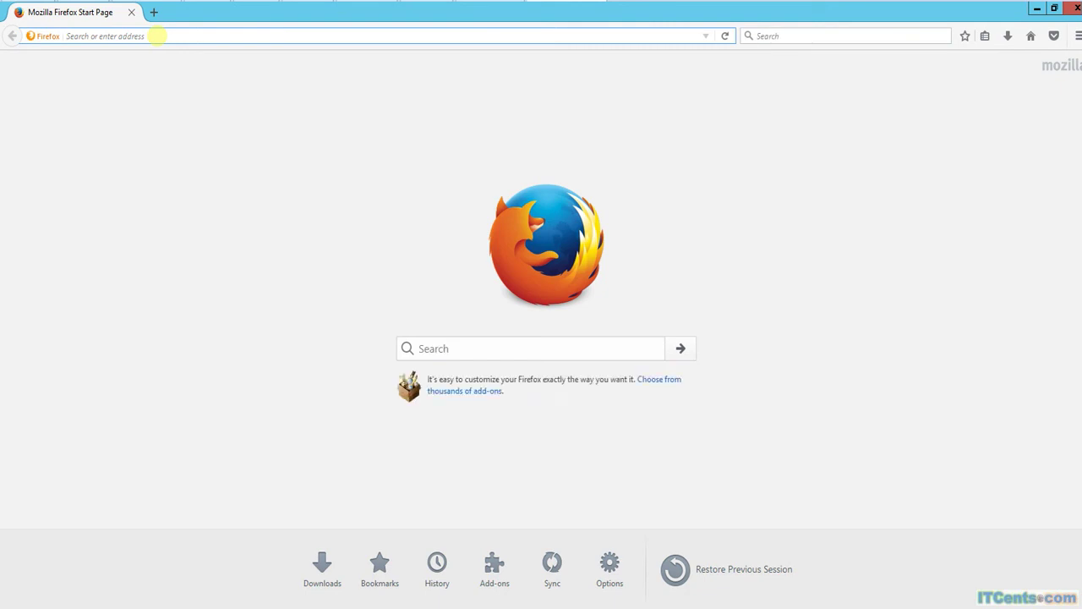
{"action": "type", "text": "http://"}
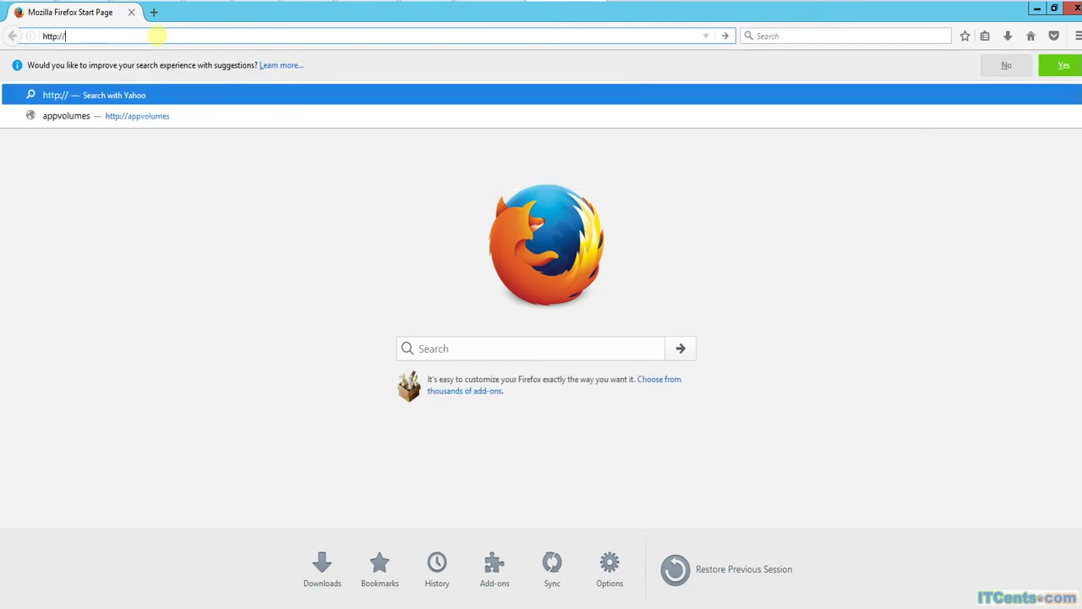
{"action": "type", "text": "a"}
{"action": "key", "text": "BackSpace"}
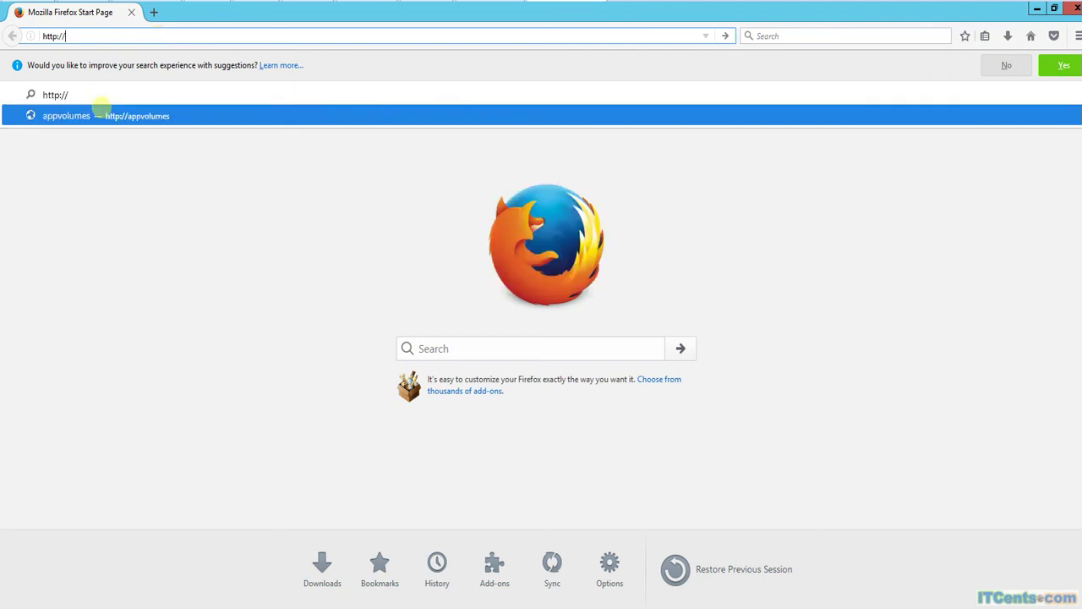
{"action": "left_click", "coordinate": [101, 109]}
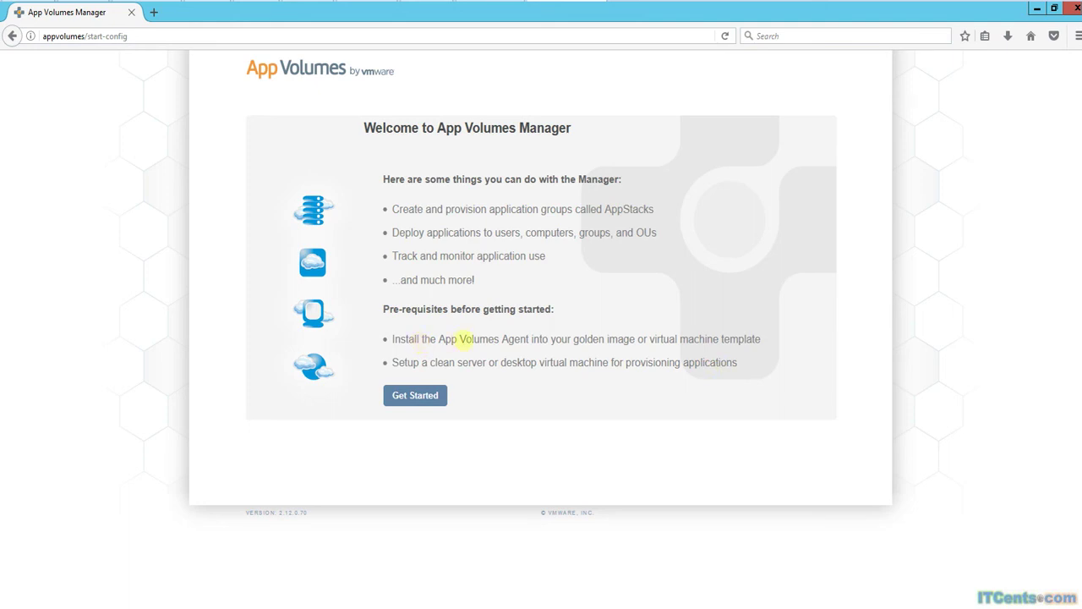
{"action": "left_click_drag", "start_coordinate": [463, 338], "coordinate": [754, 340]}
{"action": "left_click_drag", "start_coordinate": [484, 361], "coordinate": [727, 364]}
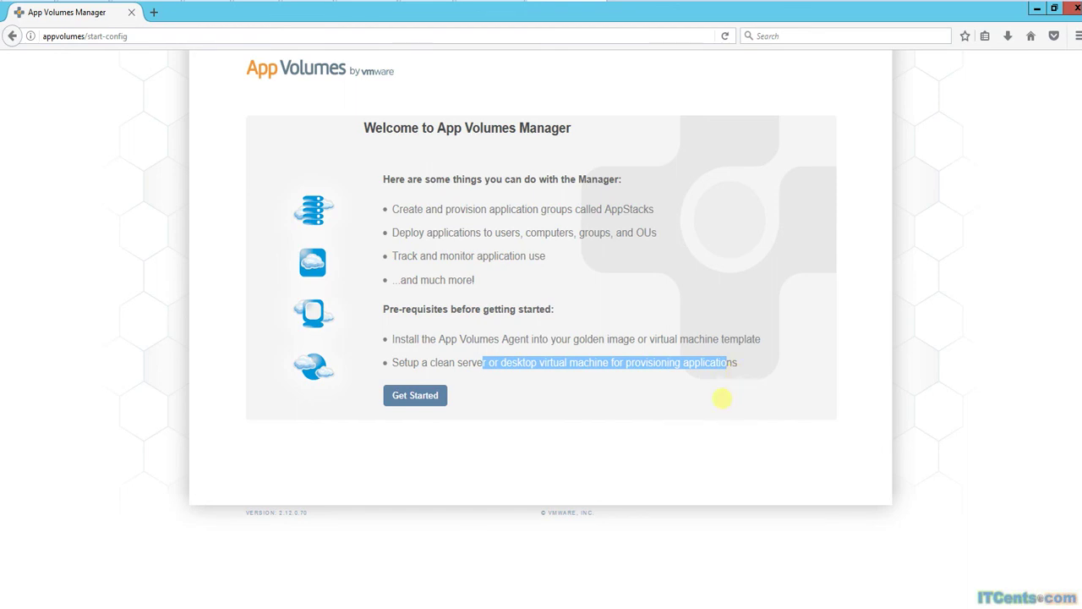
{"action": "left_click", "coordinate": [722, 397]}
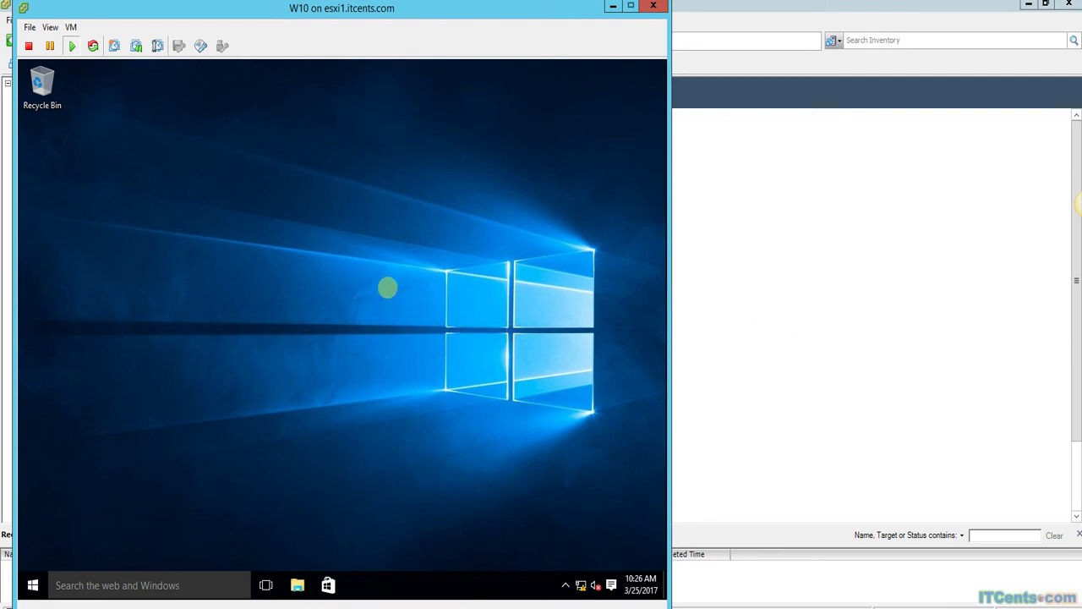
Wake the W10 console, dismiss the lock screen and sign in with the administrator password.
{"action": "left_click", "coordinate": [386, 288]}
{"action": "left_click", "coordinate": [342, 386]}
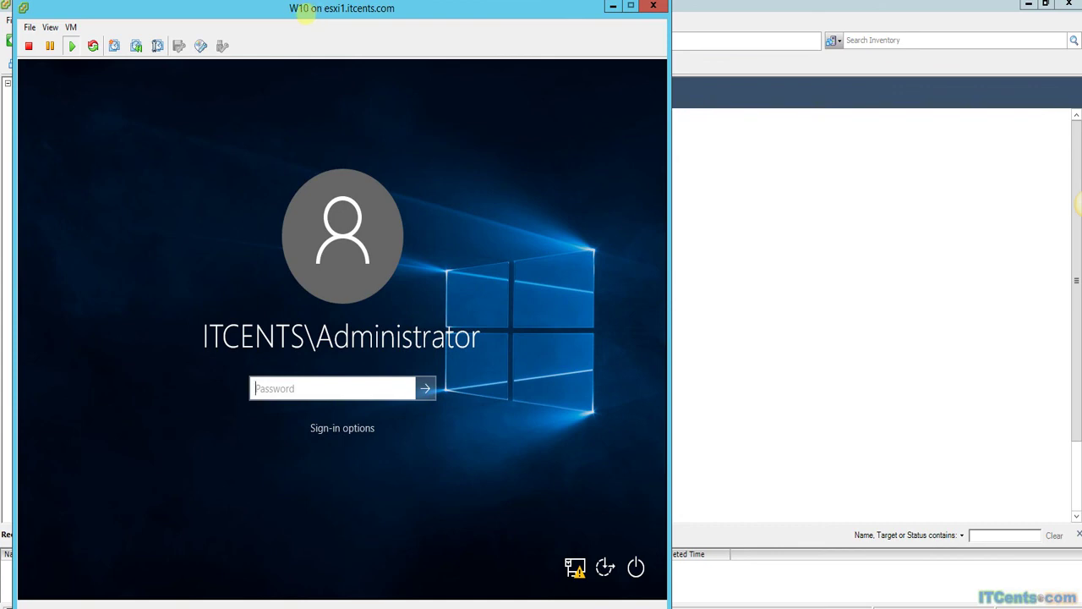
{"action": "left_click", "coordinate": [286, 379]}
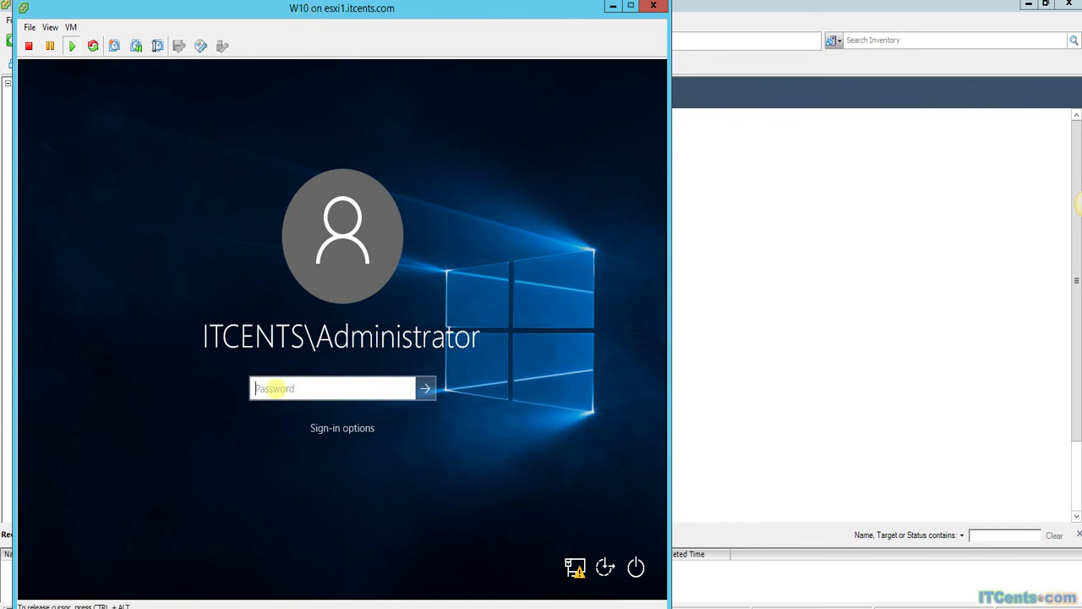
{"action": "type", "text": "*****"}
{"action": "key", "text": "Return"}
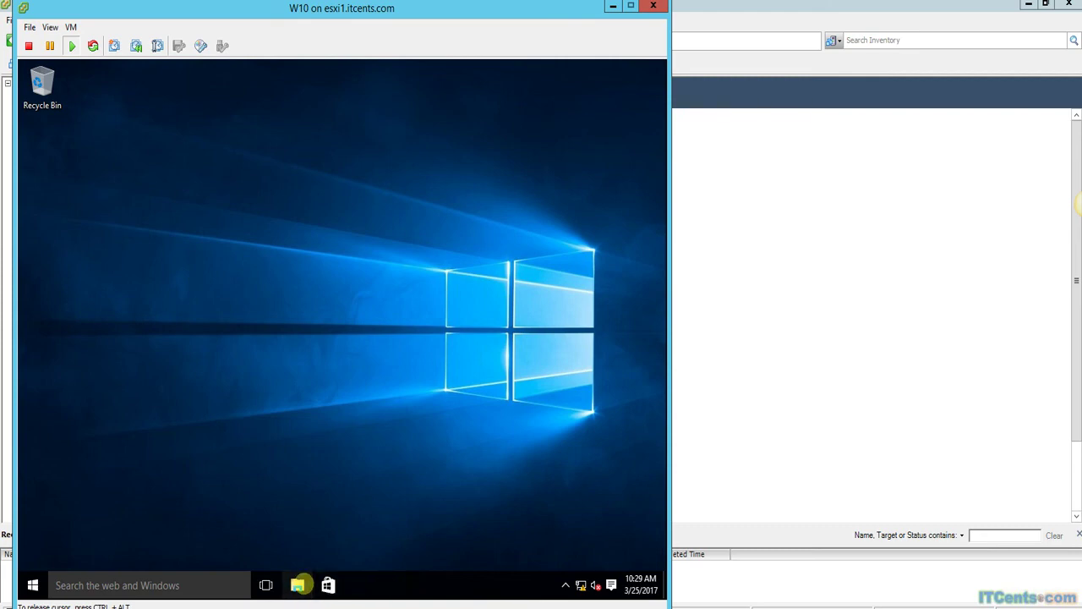
Browse to the Installation folder on the AppVolumesv2.12 DVD drive (D:) and select setup.
{"action": "left_click", "coordinate": [299, 584]}
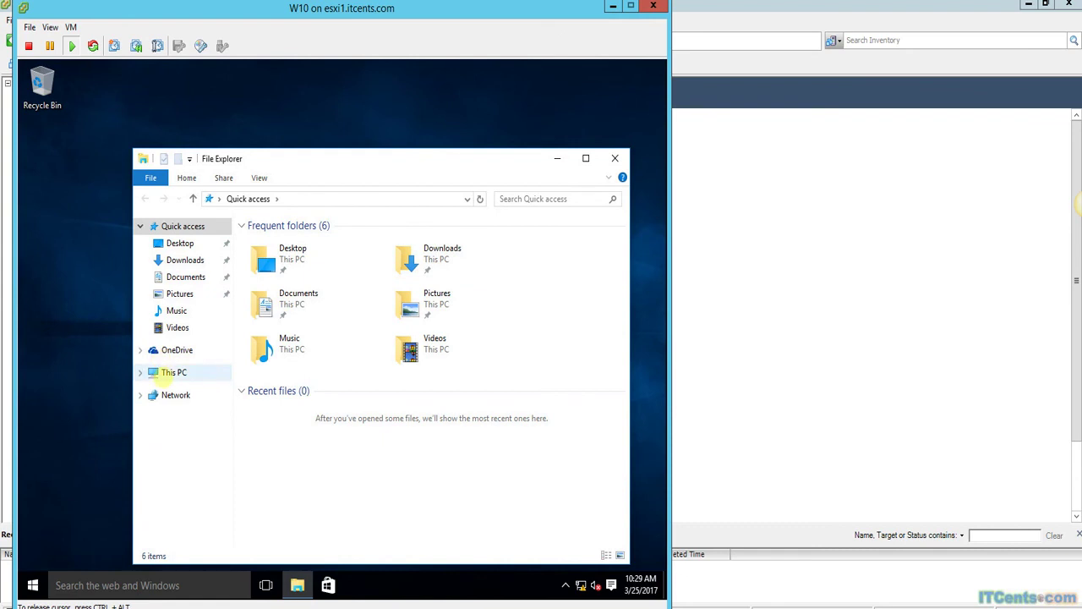
{"action": "left_click", "coordinate": [172, 373]}
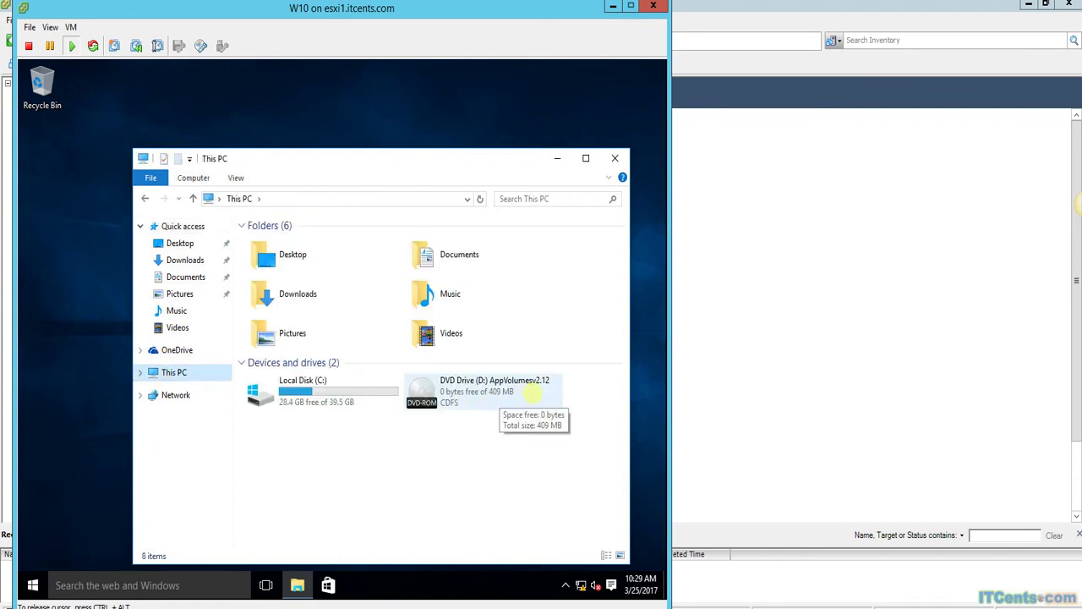
{"action": "double_click", "coordinate": [549, 395]}
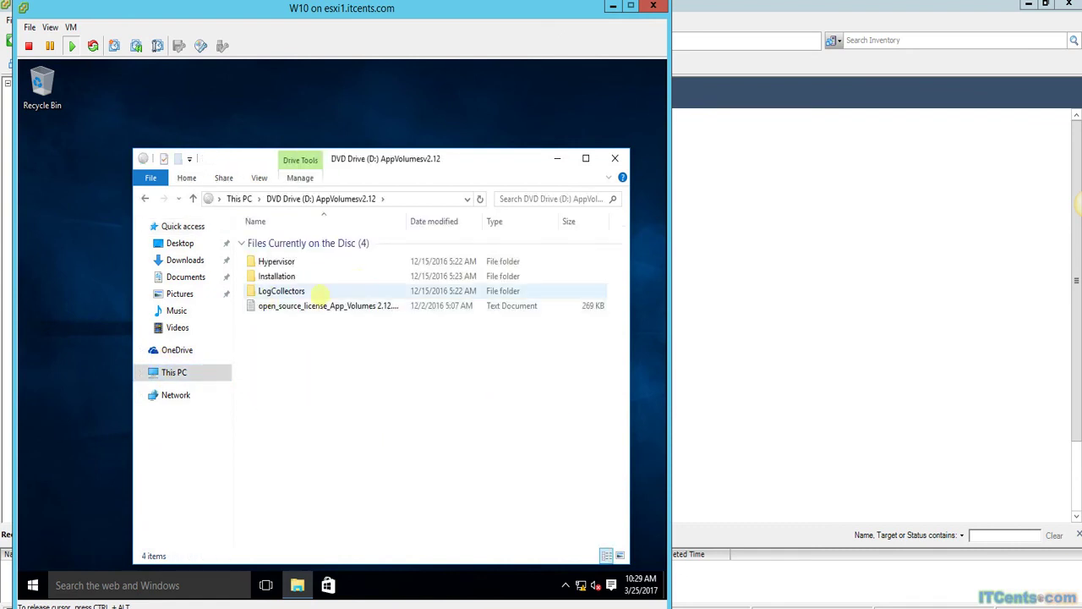
{"action": "left_click", "coordinate": [279, 275]}
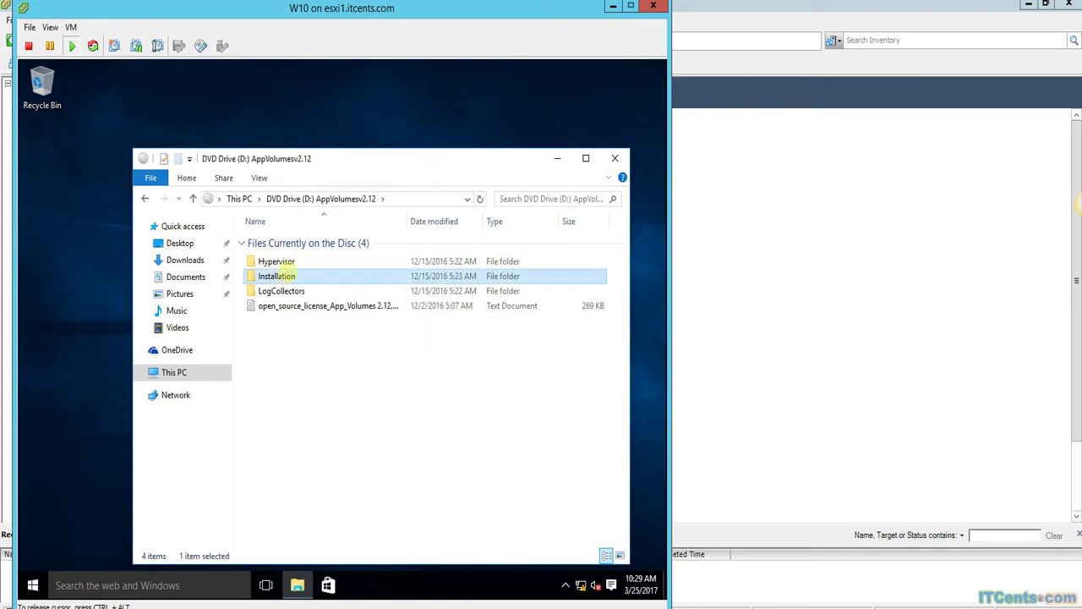
{"action": "double_click", "coordinate": [277, 276]}
{"action": "left_click", "coordinate": [267, 335]}
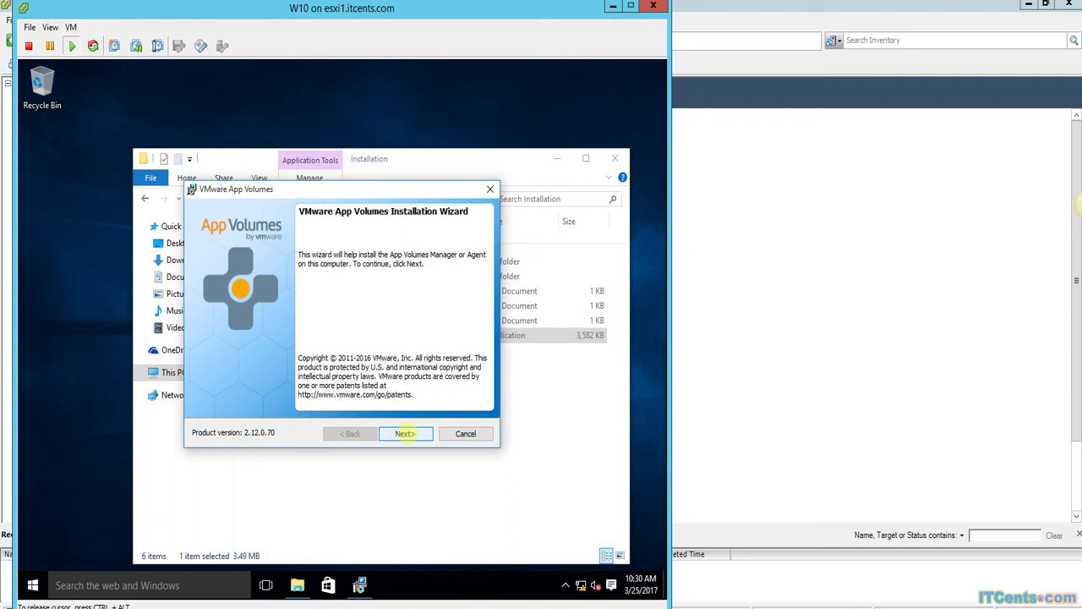
Accept the license and set Manager 192.168.1.214, port 443, with certificate validation disabled.
{"action": "left_click", "coordinate": [404, 432]}
{"action": "left_click", "coordinate": [288, 382]}
{"action": "left_click", "coordinate": [404, 434]}
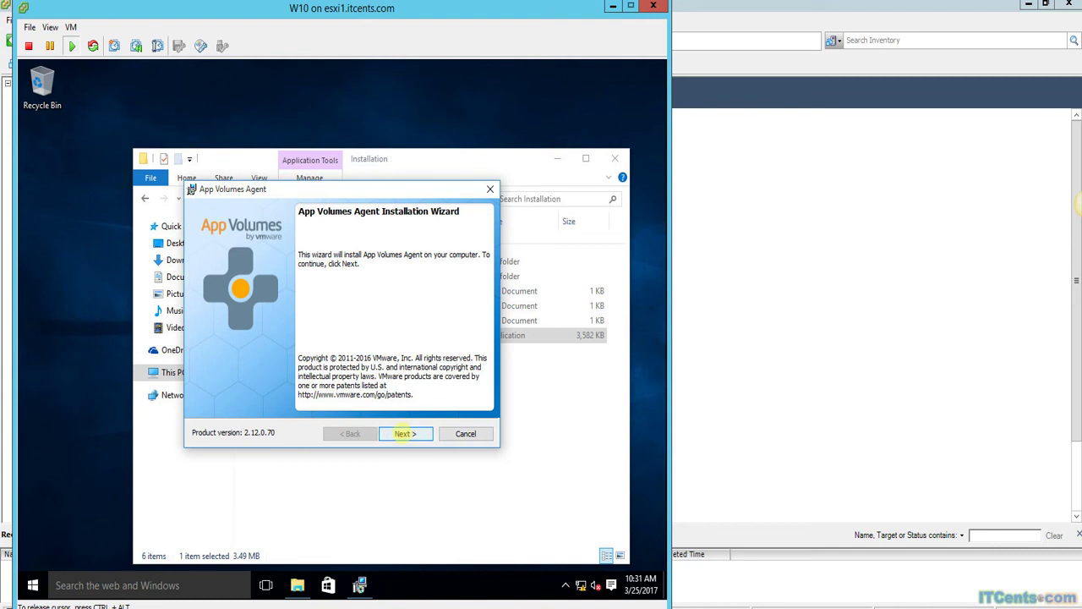
{"action": "key", "text": "Return"}
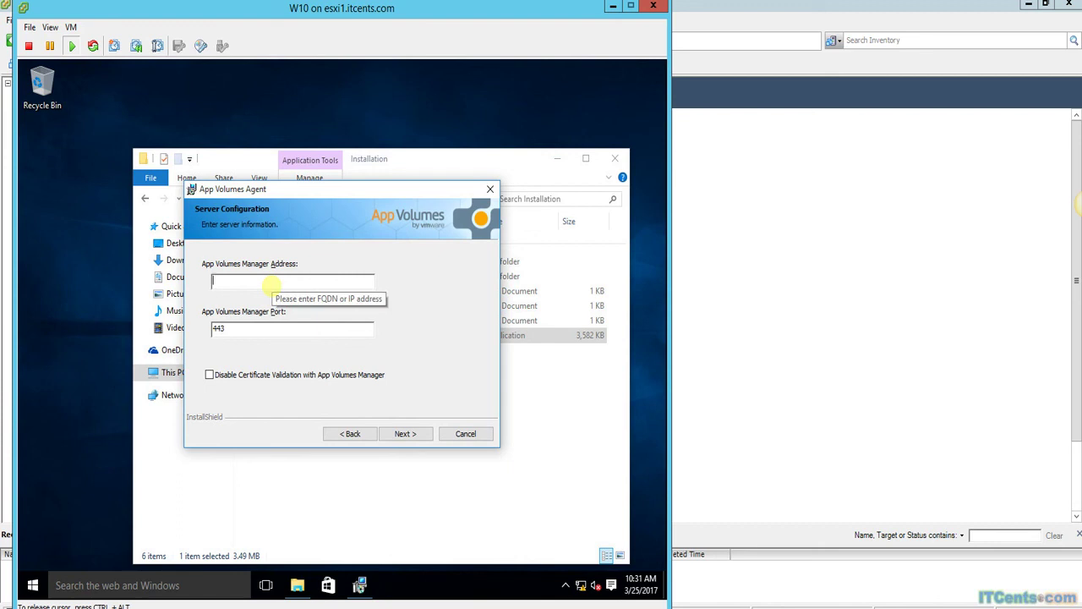
{"action": "type", "text": "192.168.1.214"}
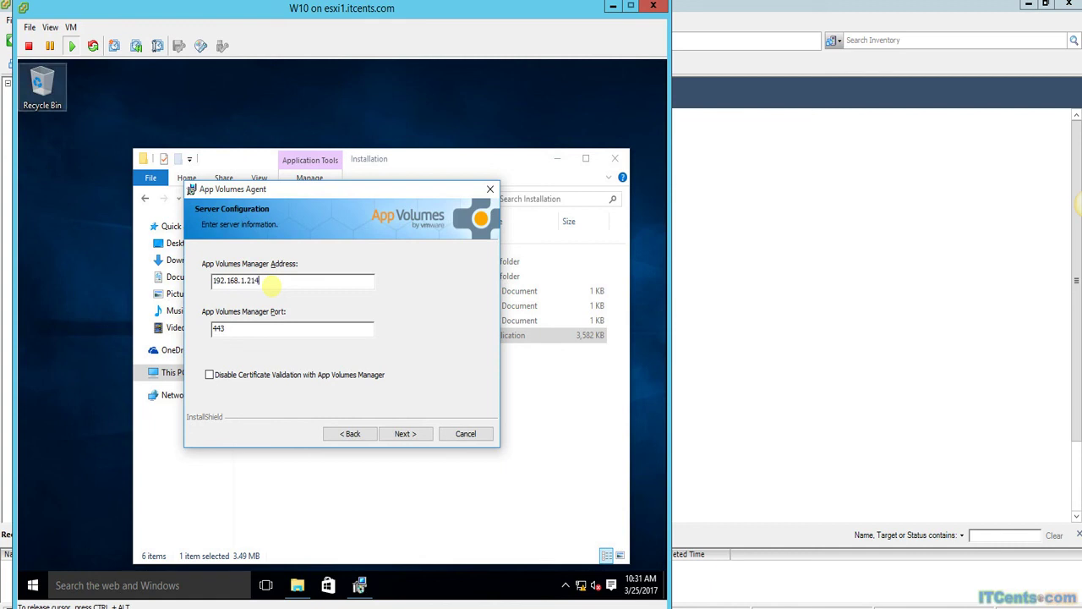
{"action": "left_click", "coordinate": [221, 377]}
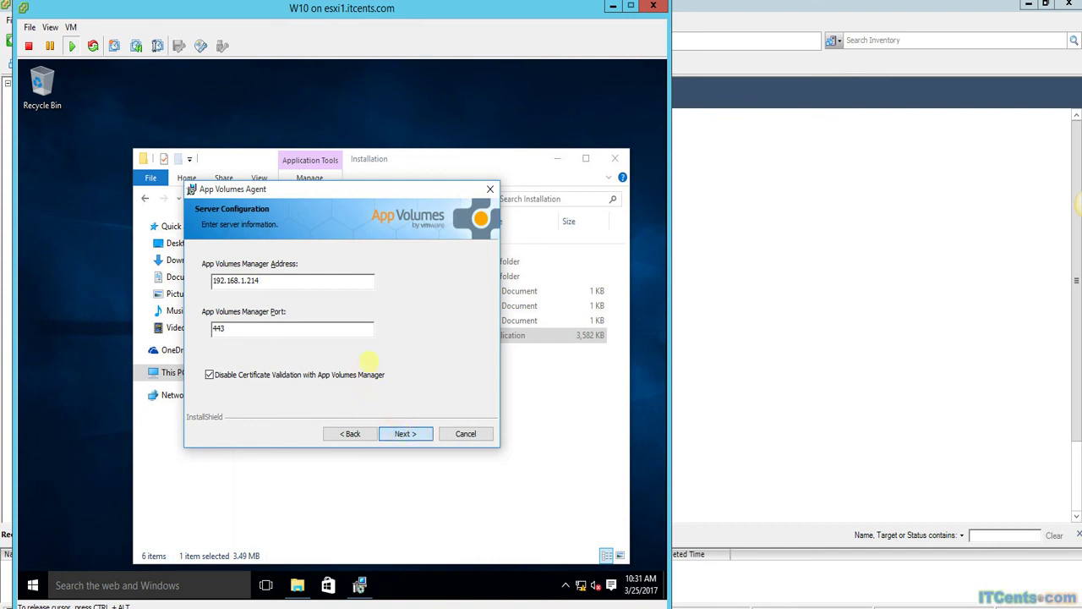
{"action": "key", "text": "Return"}
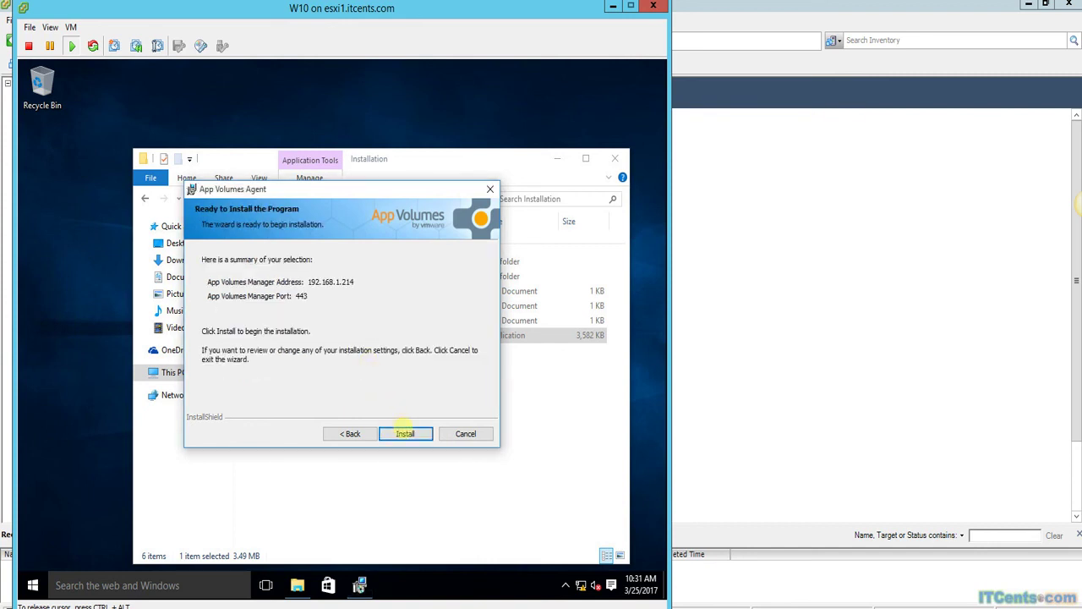
Install the App Volumes Agent, finish the wizard and restart the VM.
{"action": "left_click", "coordinate": [405, 433]}
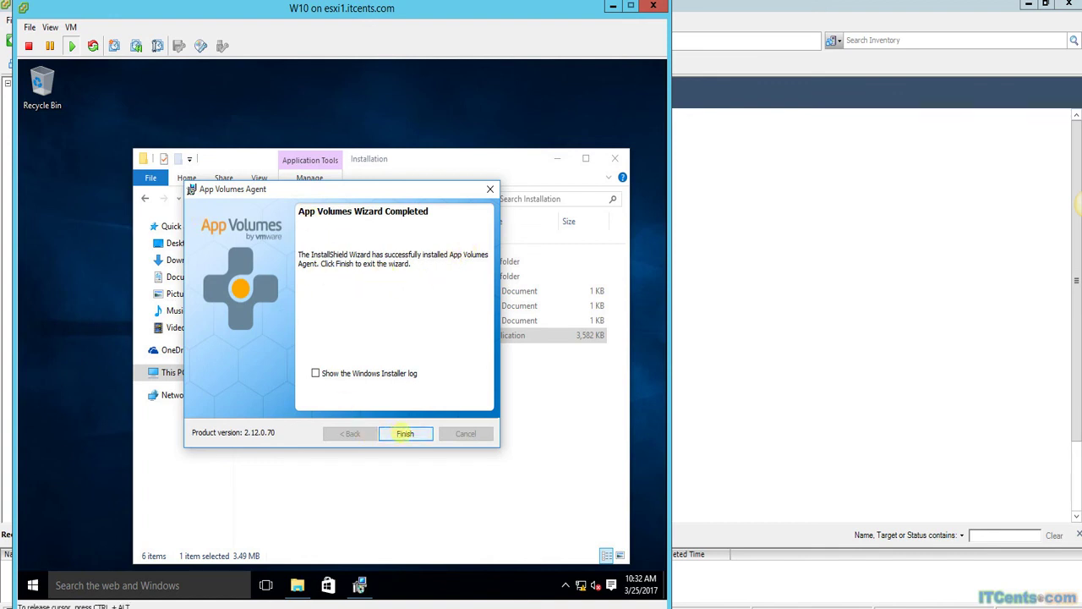
{"action": "left_click", "coordinate": [405, 434]}
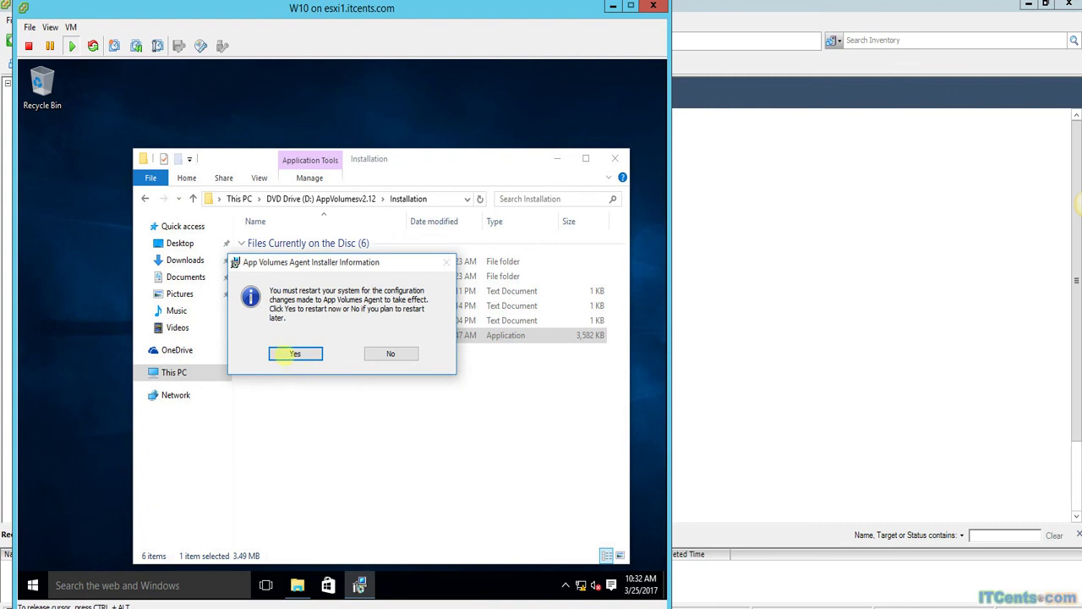
{"action": "left_click", "coordinate": [295, 353]}
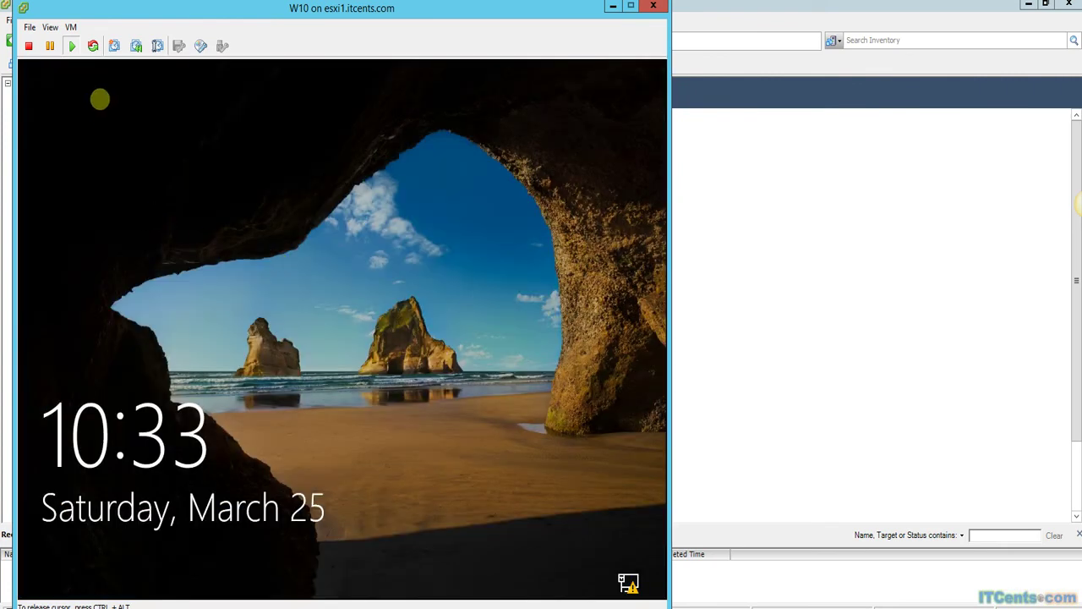
Send Ctrl+Alt+Del to the W10 guest and sign in with the Administrator password.
{"action": "left_click", "coordinate": [70, 27]}
{"action": "mouse_move", "coordinate": [98, 56]}
{"action": "left_click", "coordinate": [251, 73]}
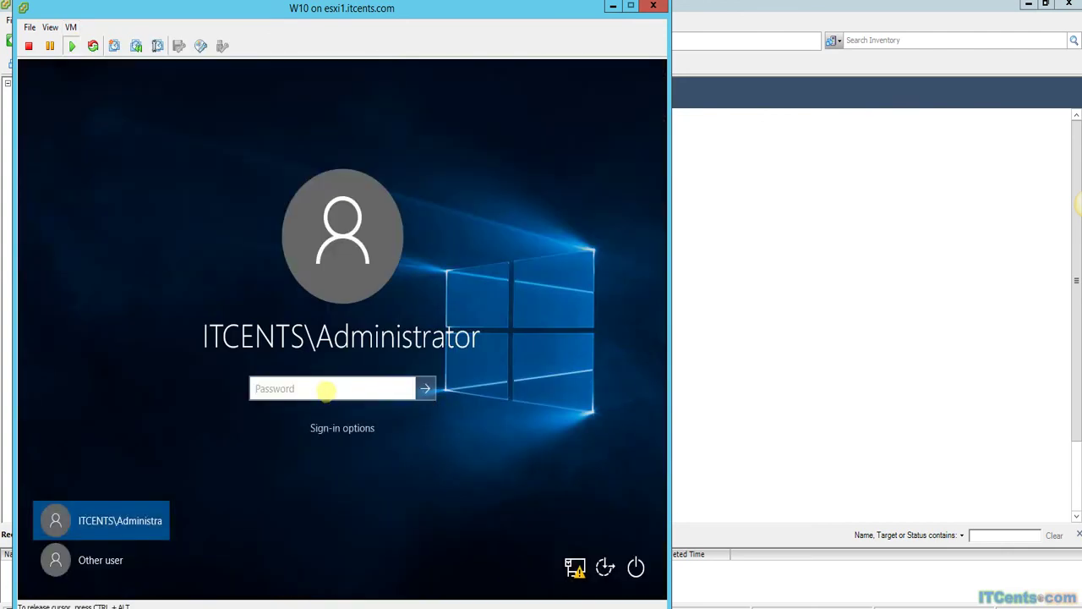
{"action": "type", "text": "••••••"}
{"action": "key", "text": "Return"}
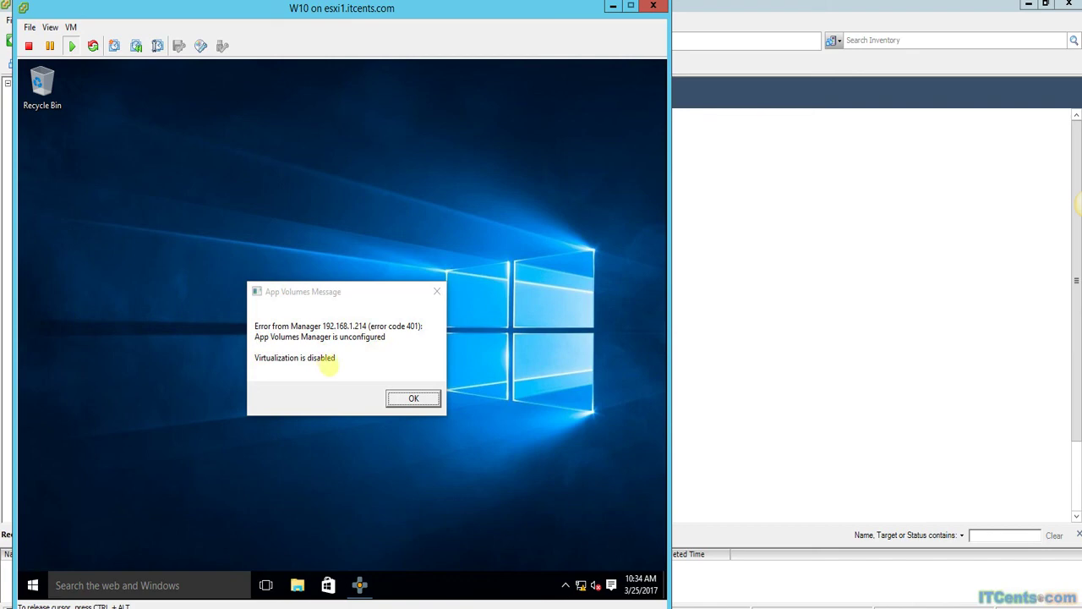
Bring the App Volumes error forward and close the Citrix Receiver Add Account window.
{"action": "left_click", "coordinate": [328, 365]}
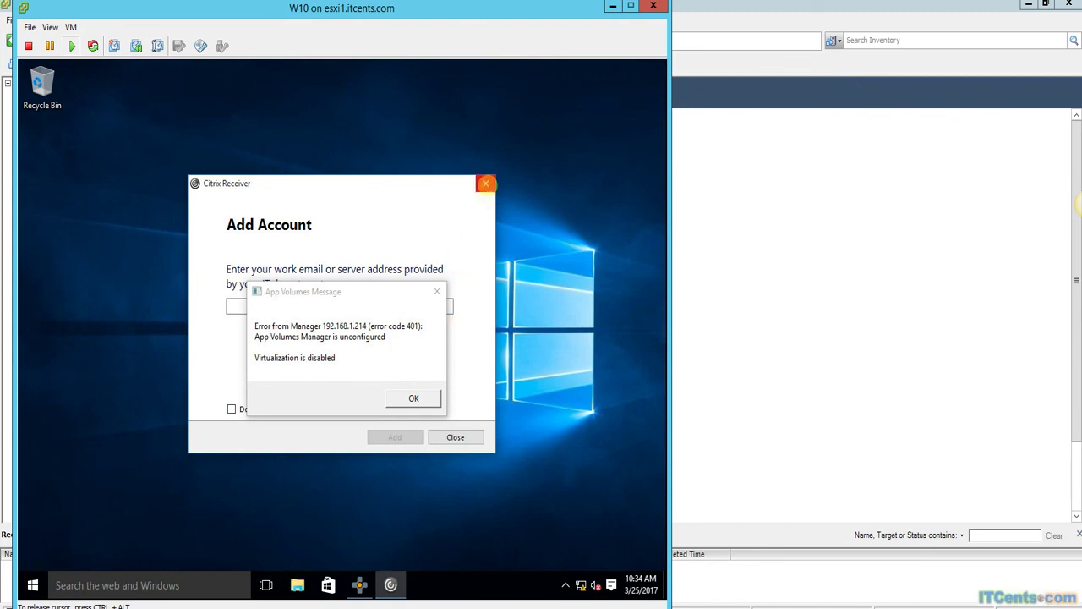
{"action": "left_click", "coordinate": [486, 184]}
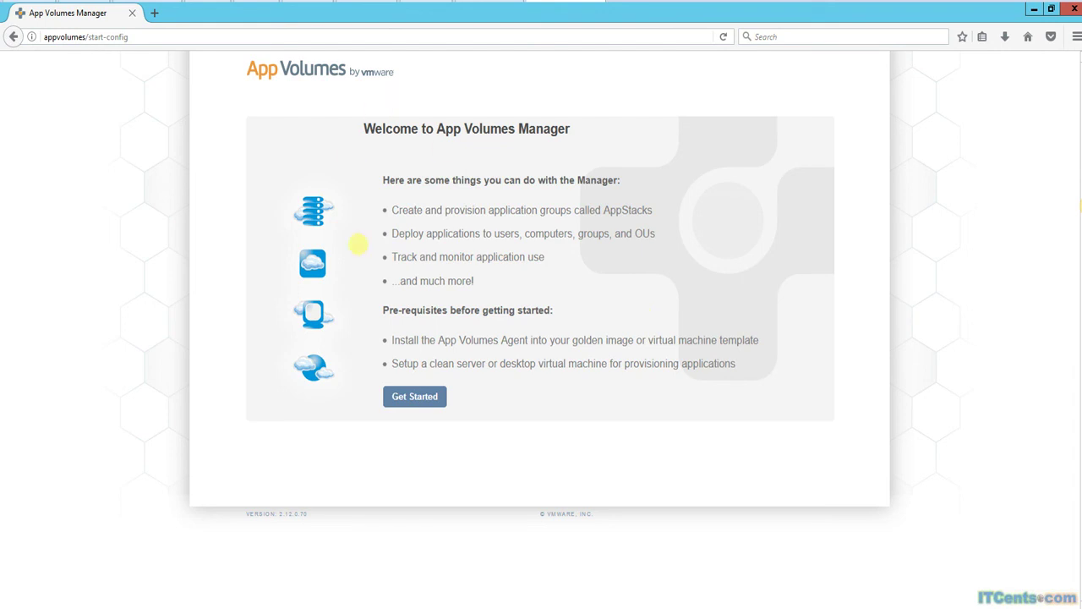
Start the Manager configuration wizard and continue past the 2.12 evaluation license page.
{"action": "left_click", "coordinate": [399, 399]}
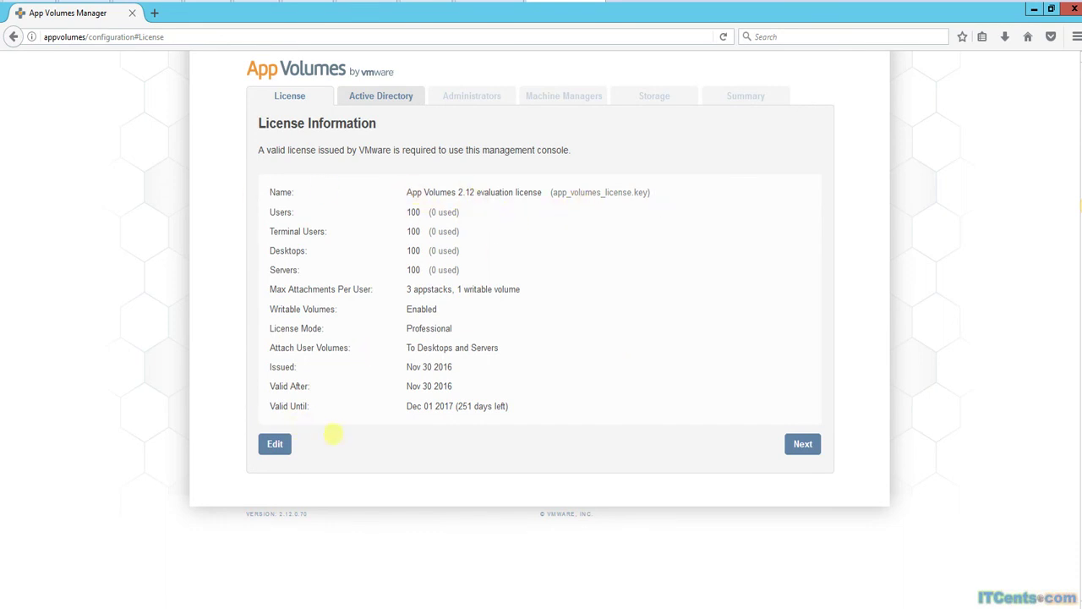
{"action": "left_click", "coordinate": [801, 442]}
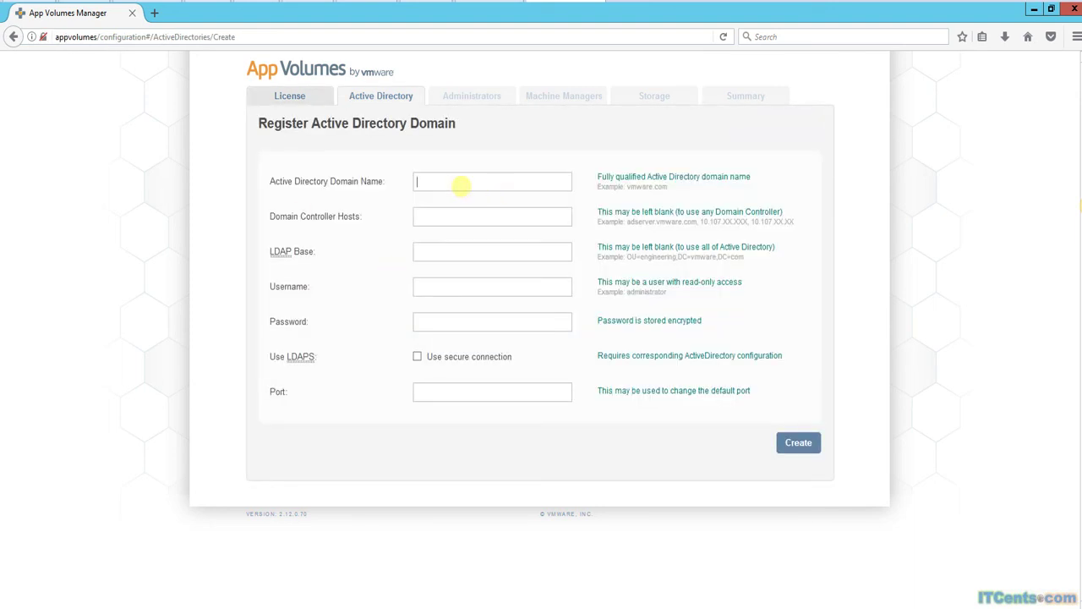
Enter domain ITCents.com, controller host 192.168.1.200 and LDAP base OU=Corp,DC=ITCents,DC=Com.
{"action": "left_click", "coordinate": [457, 183]}
{"action": "type", "text": "ITCents.com"}
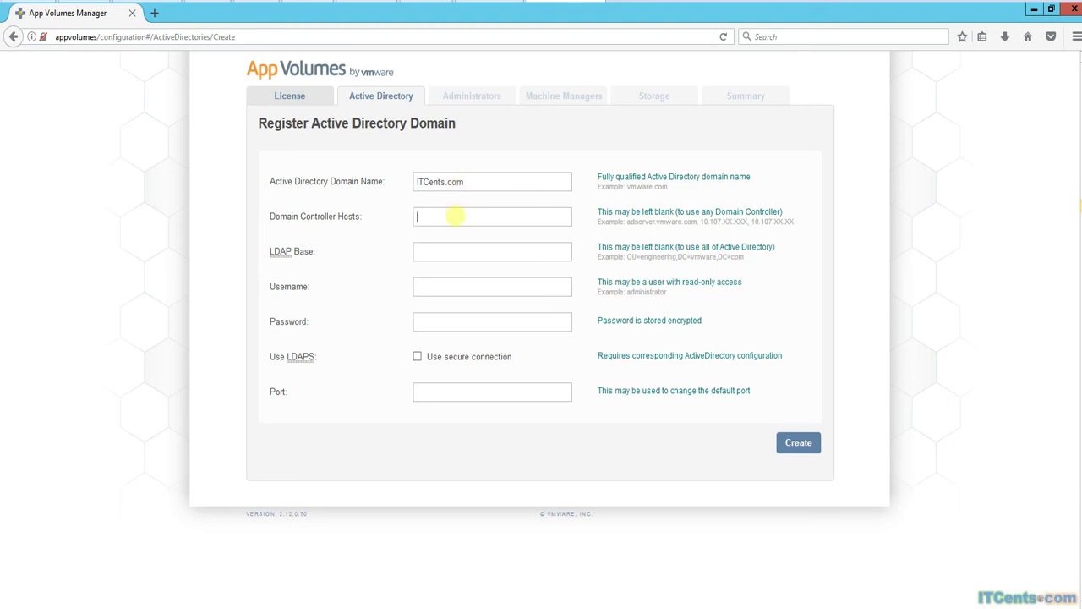
{"action": "left_click", "coordinate": [454, 217]}
{"action": "type", "text": "192.168.1.200"}
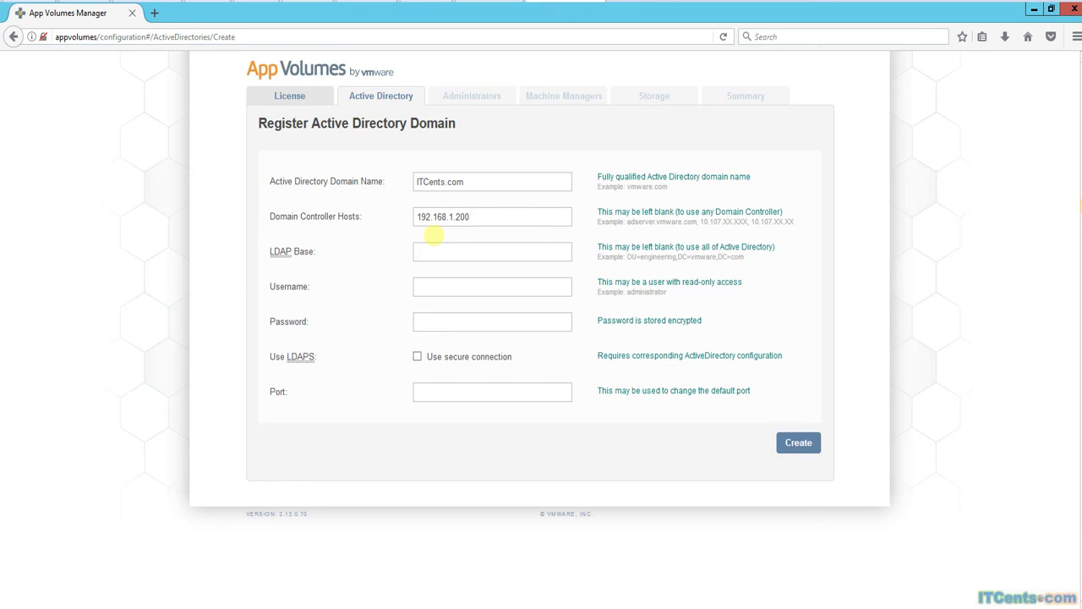
{"action": "type", "text": "OU=Corp,DC=ITCents,DC=Com"}
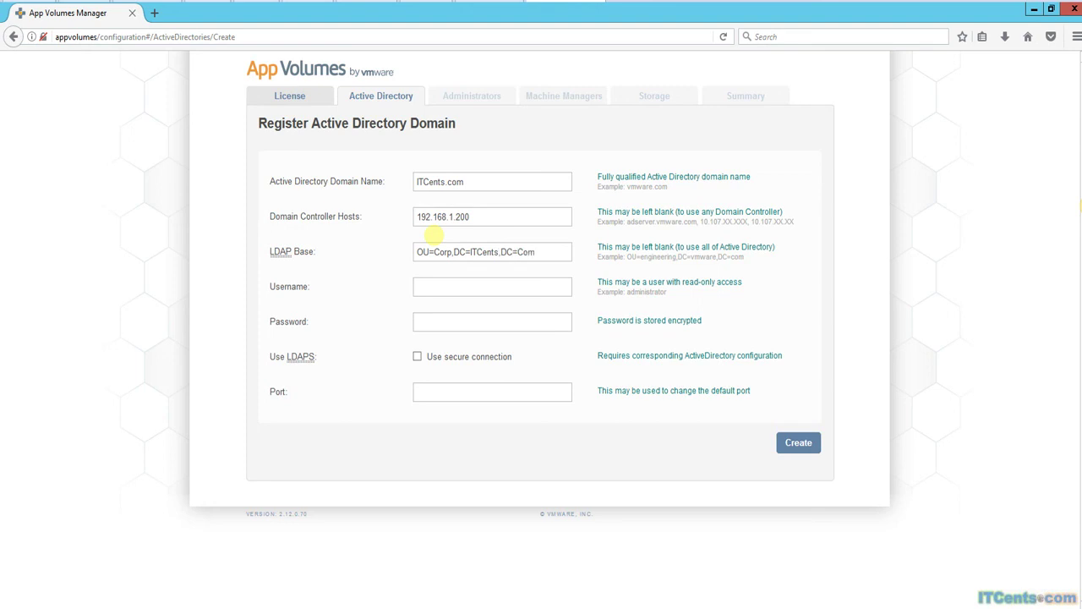
Enter the administrator username and password, dismiss insecure-connection warnings, and create the domain.
{"action": "left_click", "coordinate": [452, 287]}
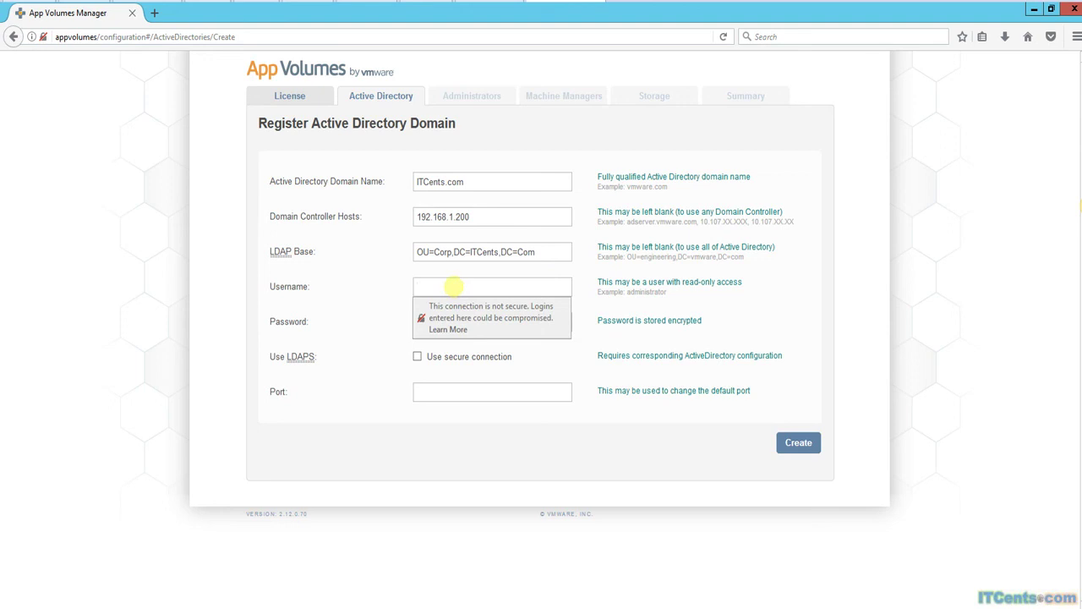
{"action": "type", "text": "administrator"}
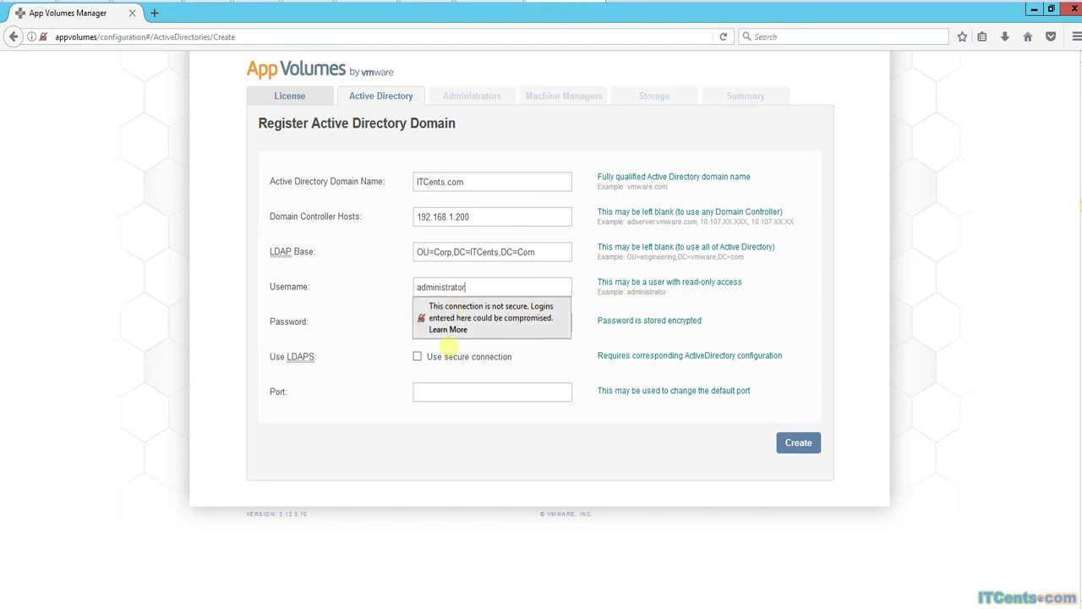
{"action": "left_click", "coordinate": [473, 319]}
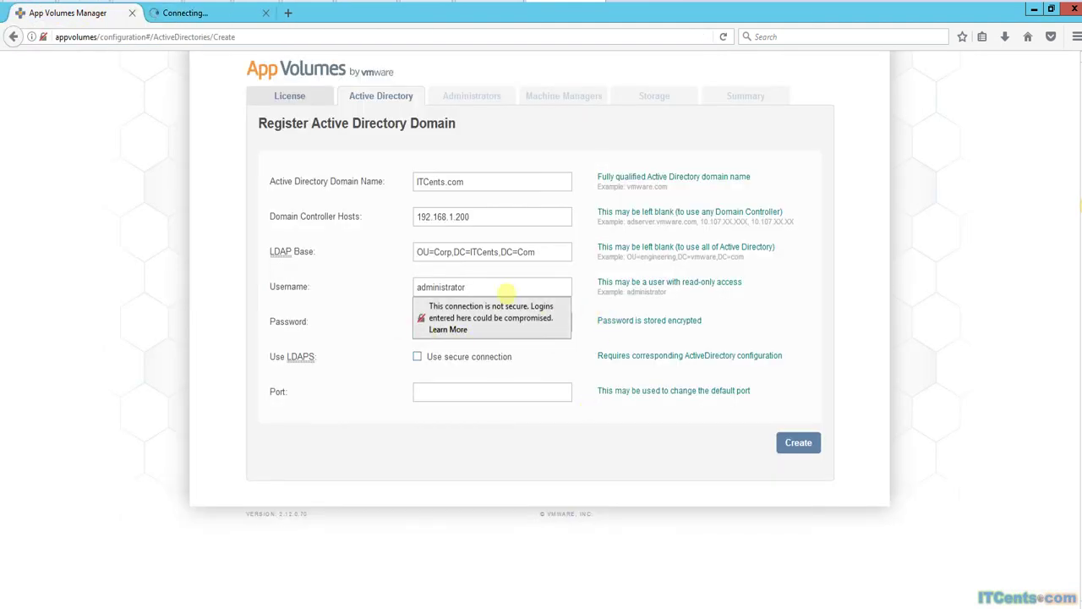
{"action": "left_click", "coordinate": [482, 286]}
{"action": "left_click", "coordinate": [440, 320]}
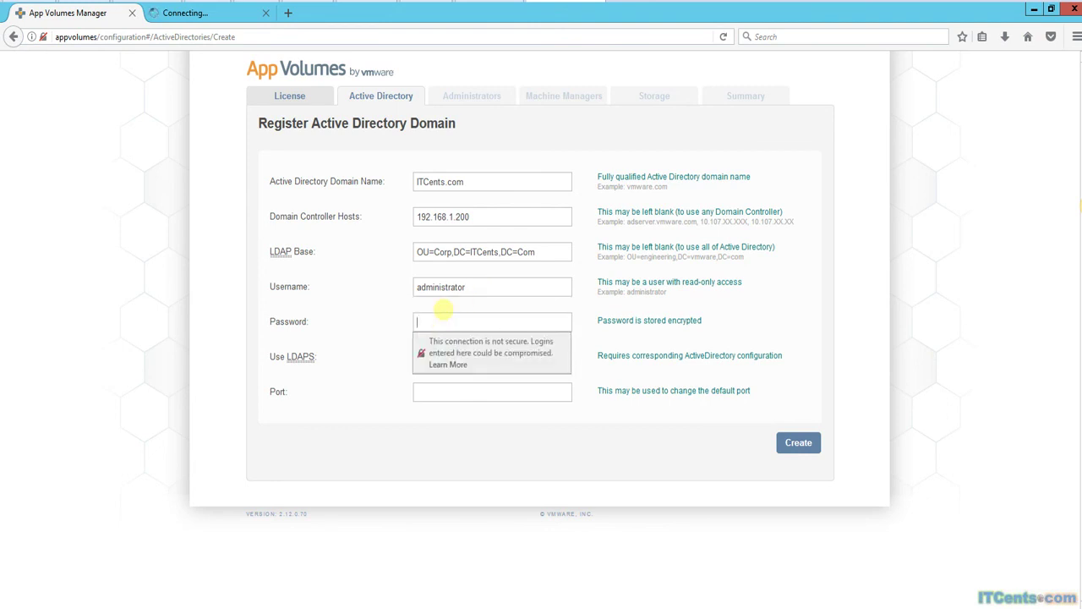
{"action": "type", "text": "********"}
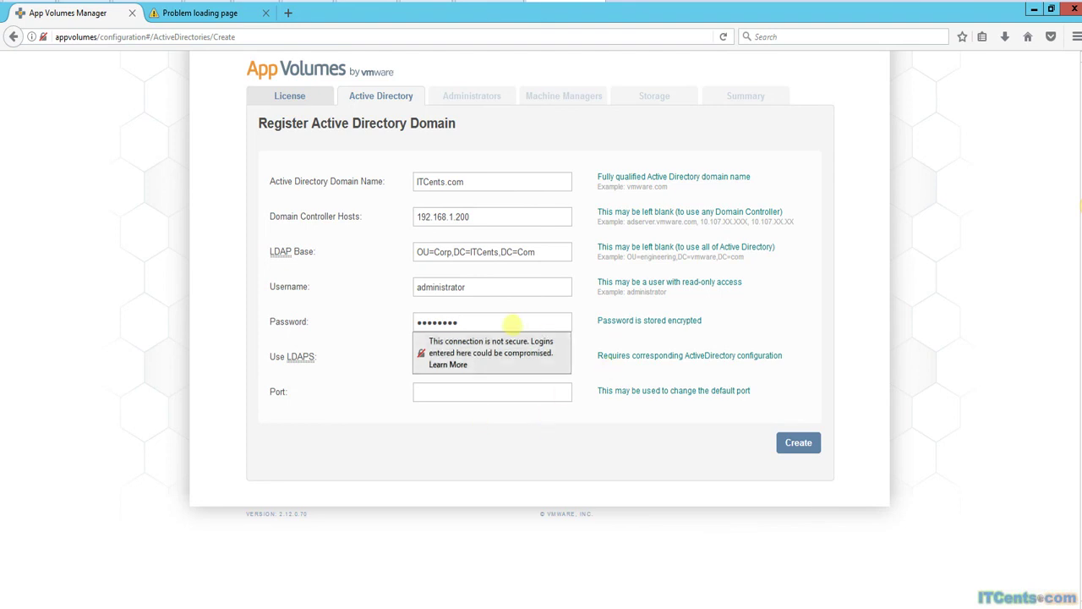
{"action": "left_click", "coordinate": [522, 322]}
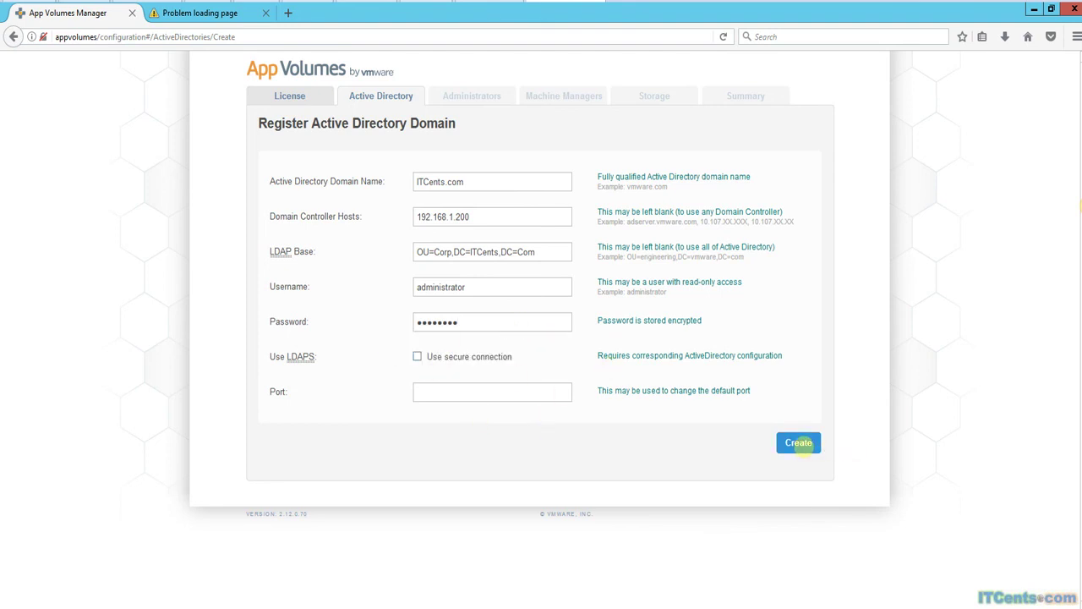
{"action": "left_click", "coordinate": [807, 444]}
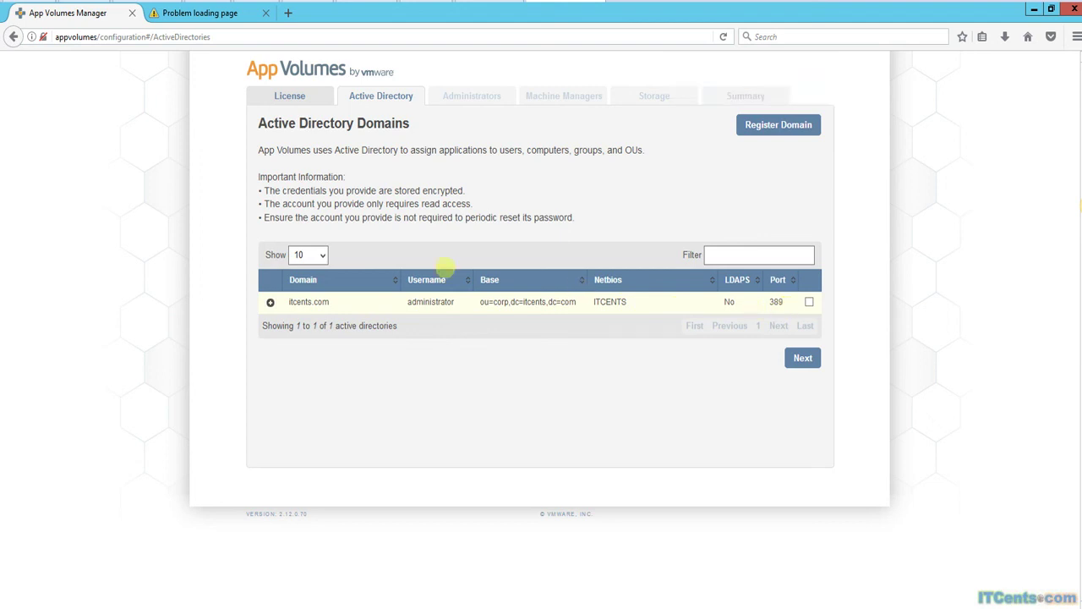
Confirm the itcents.com domain entry and advance to the Create Administrator form.
{"action": "left_click", "coordinate": [802, 357]}
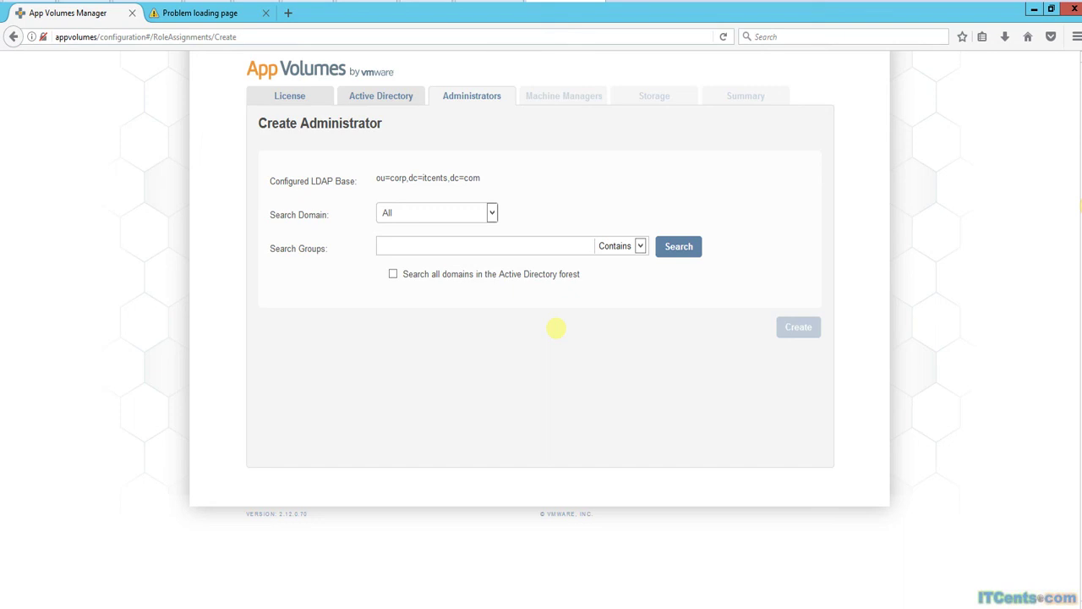
Search the ITCENTS domain for 'Domain Admins' and create ITCENTS\Domain Admins as an administrator group.
{"action": "left_click", "coordinate": [491, 212]}
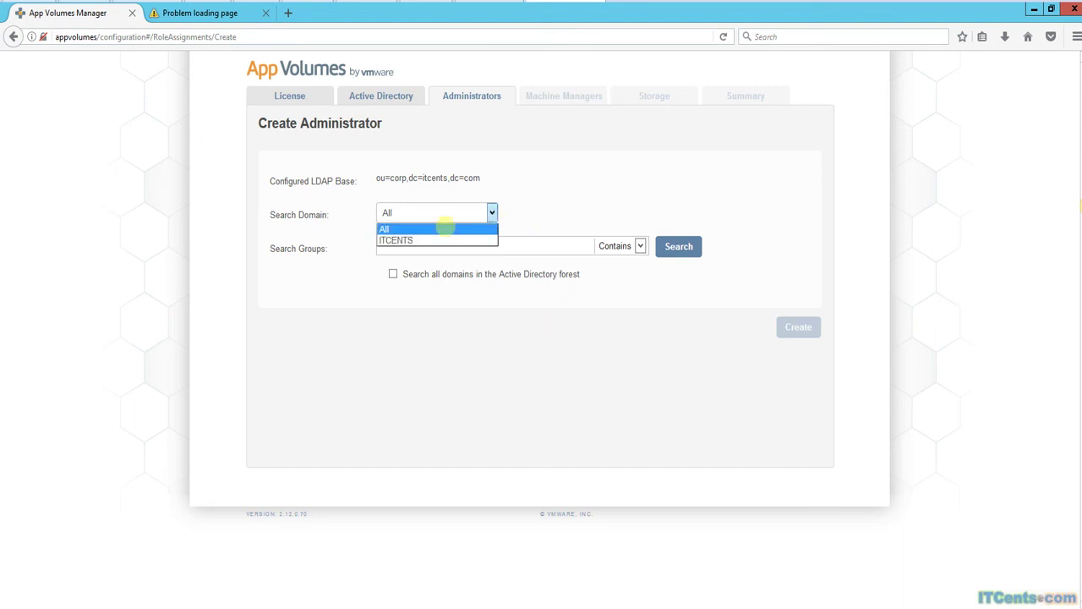
{"action": "left_click", "coordinate": [406, 240]}
{"action": "left_click", "coordinate": [457, 245]}
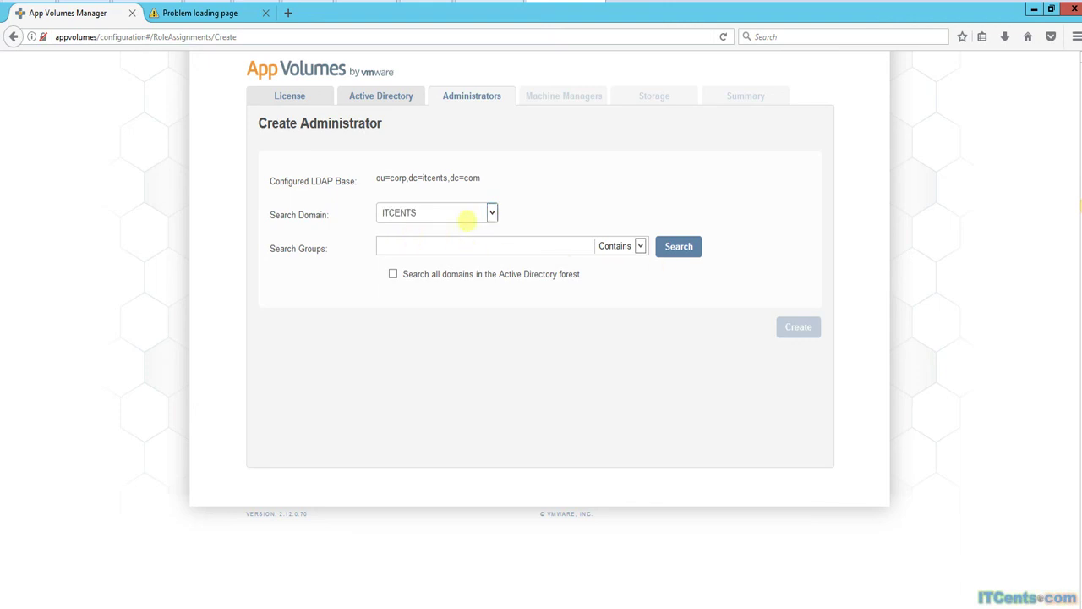
{"action": "type", "text": "Domain Admins"}
{"action": "left_click", "coordinate": [678, 246]}
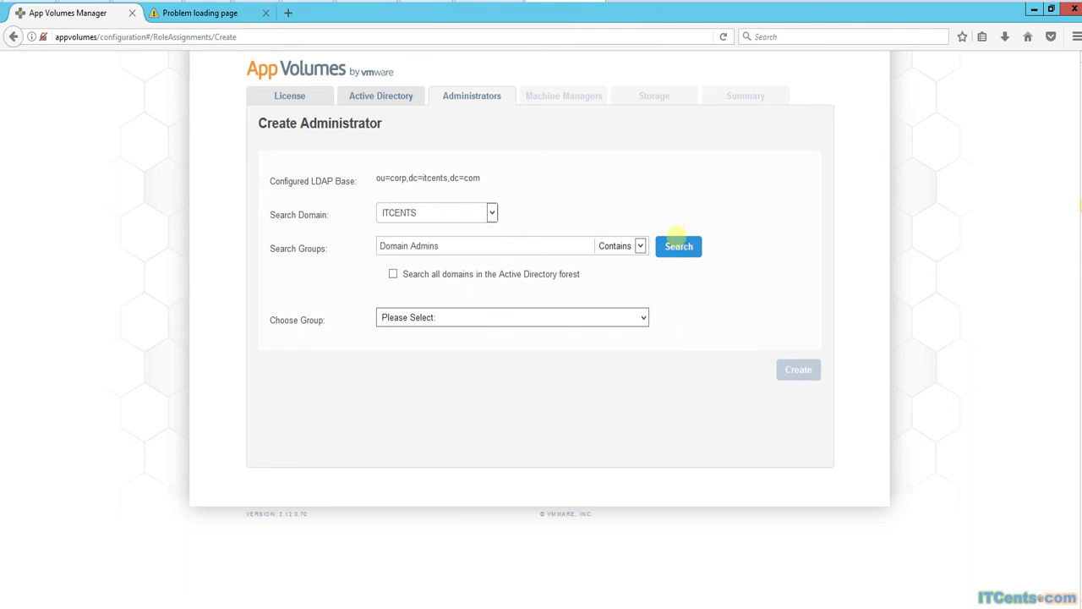
{"action": "left_click", "coordinate": [640, 317]}
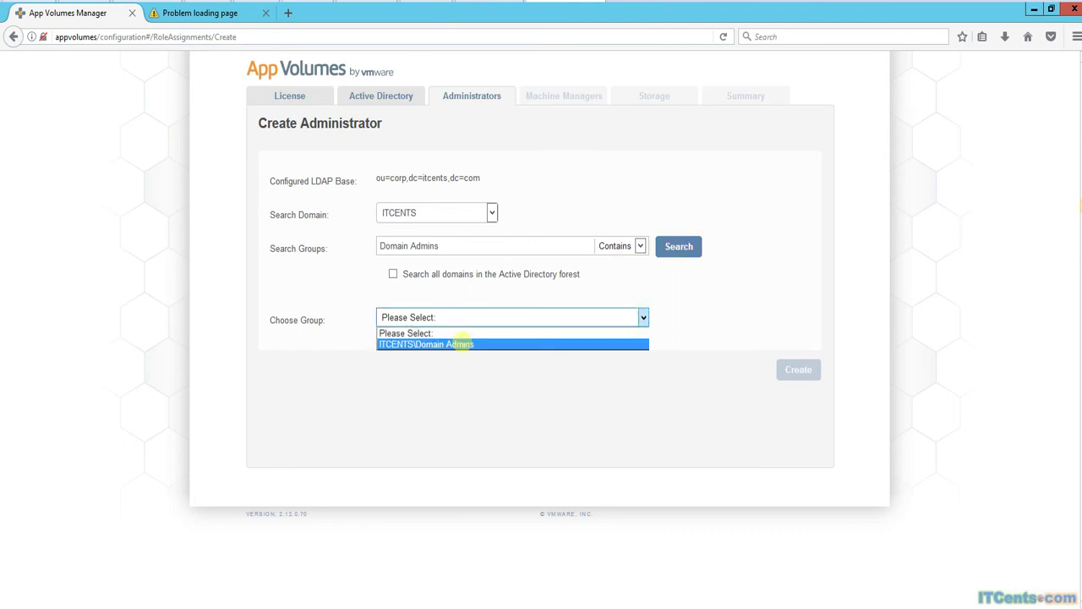
{"action": "left_click", "coordinate": [459, 343]}
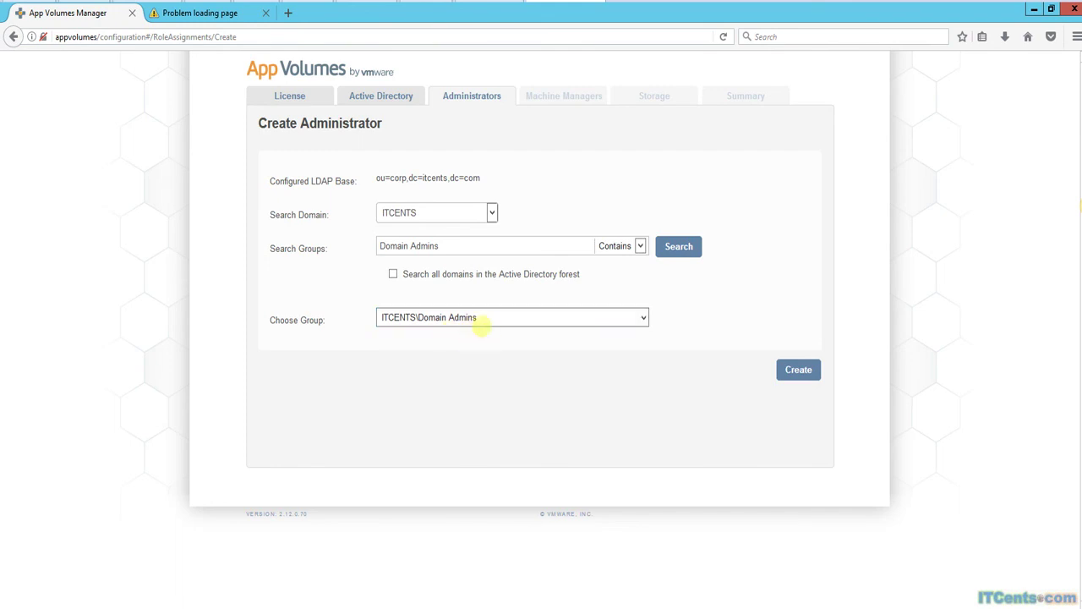
{"action": "left_click", "coordinate": [788, 370]}
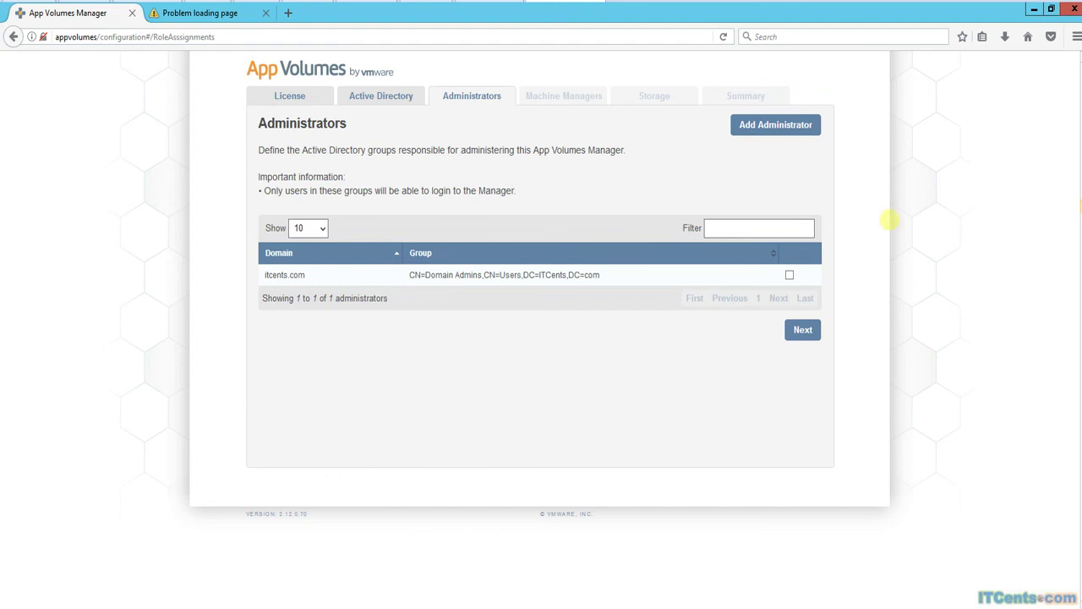
Add ITCENTS\Administrators as a second administrator group, then continue to Machine Managers.
{"action": "left_click", "coordinate": [775, 127]}
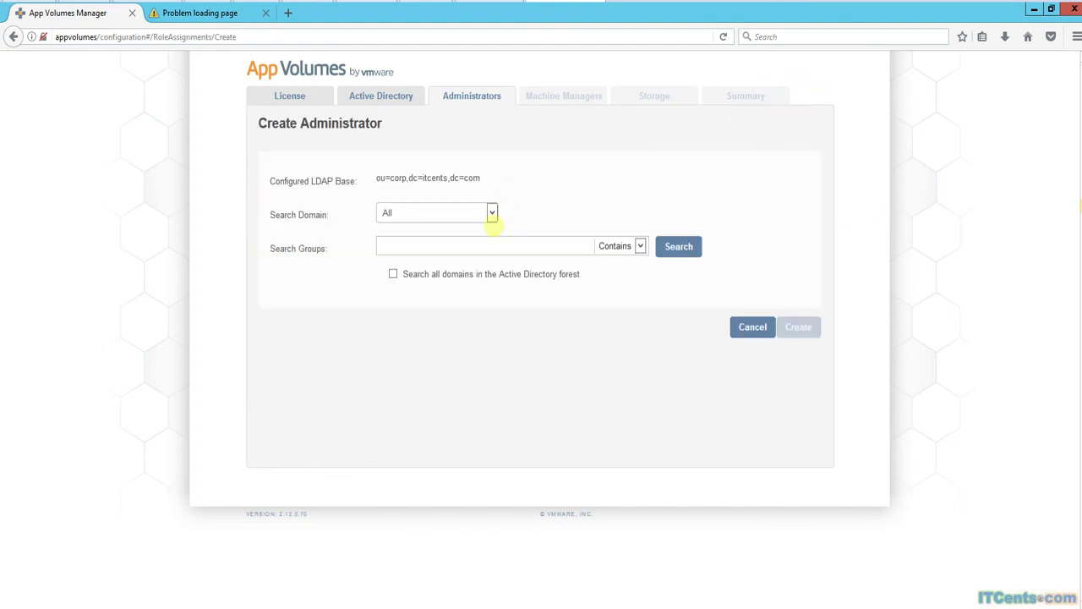
{"action": "left_click", "coordinate": [491, 213]}
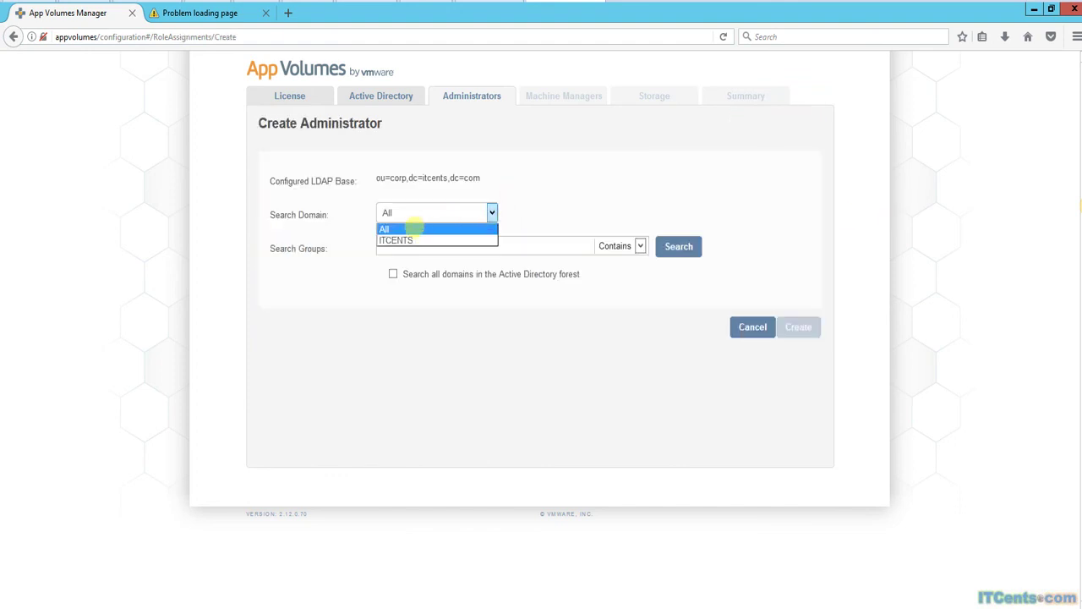
{"action": "left_click", "coordinate": [411, 237]}
{"action": "left_click", "coordinate": [408, 245]}
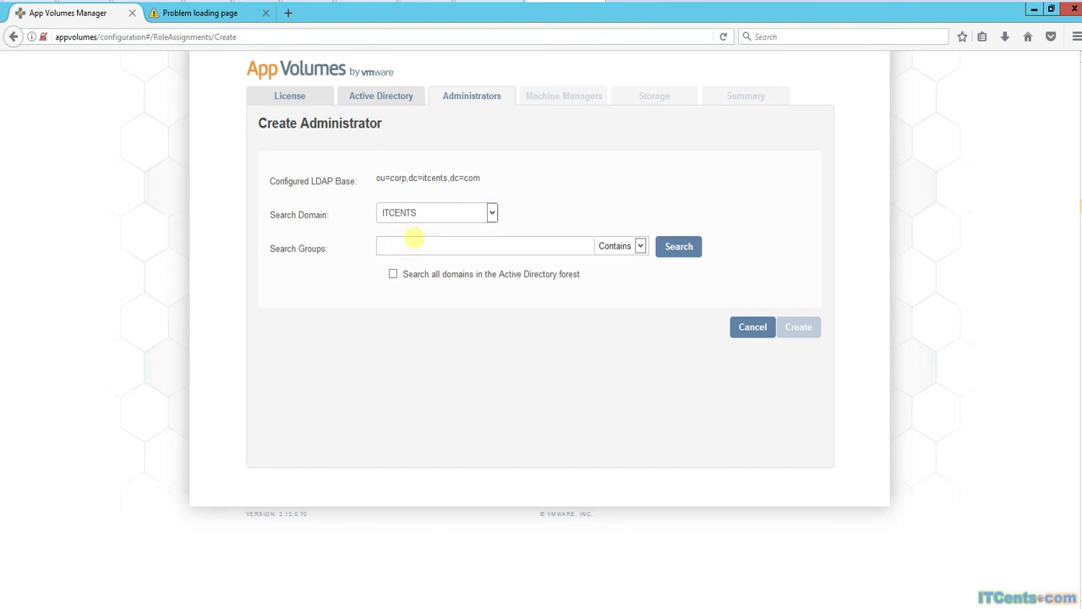
{"action": "type", "text": "Administrator"}
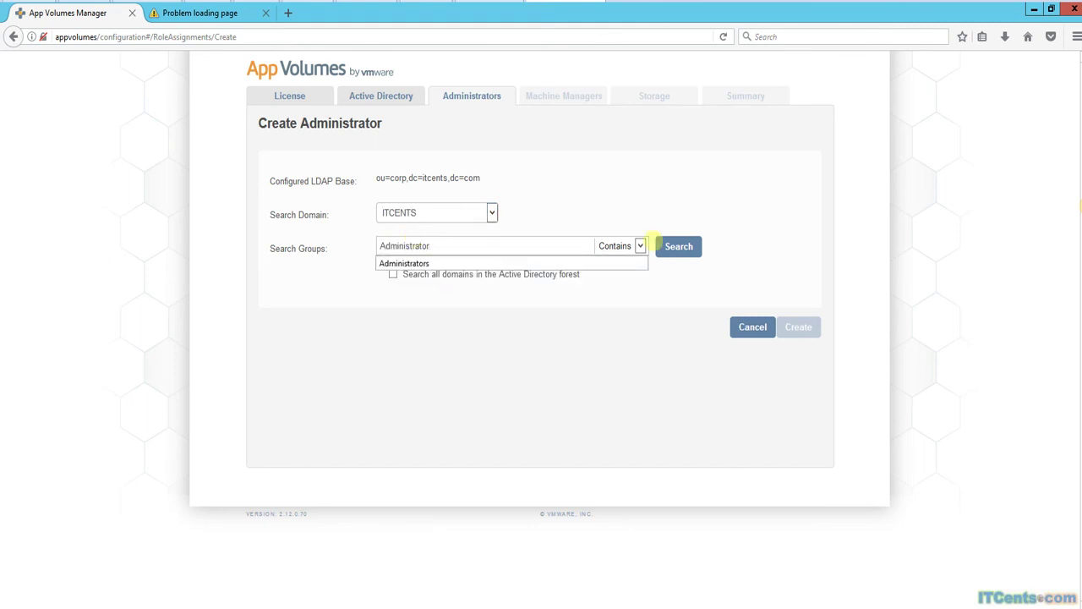
{"action": "left_click", "coordinate": [679, 243]}
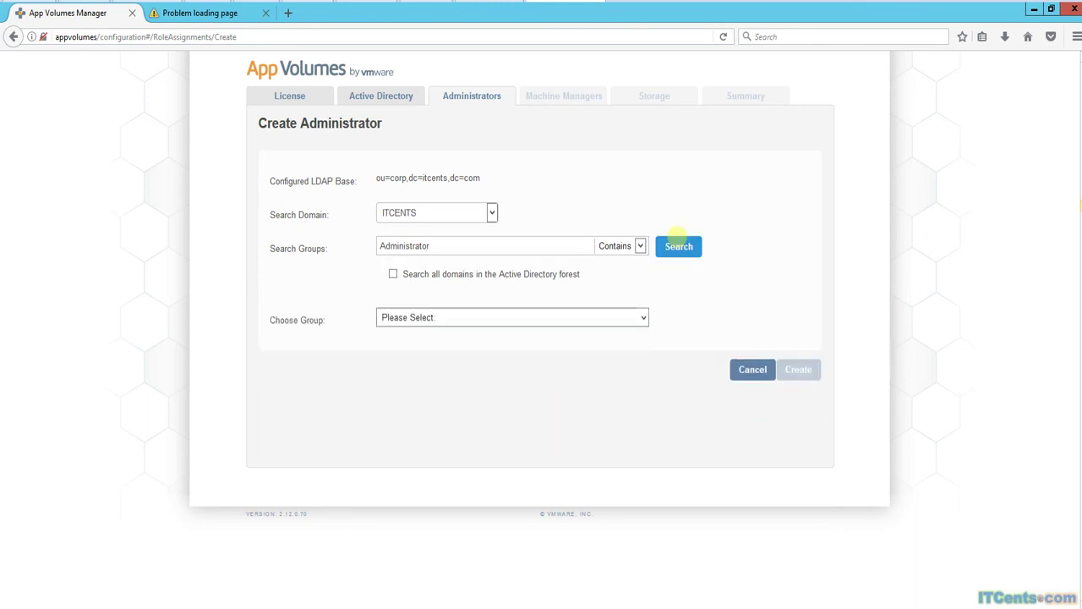
{"action": "left_click", "coordinate": [531, 317]}
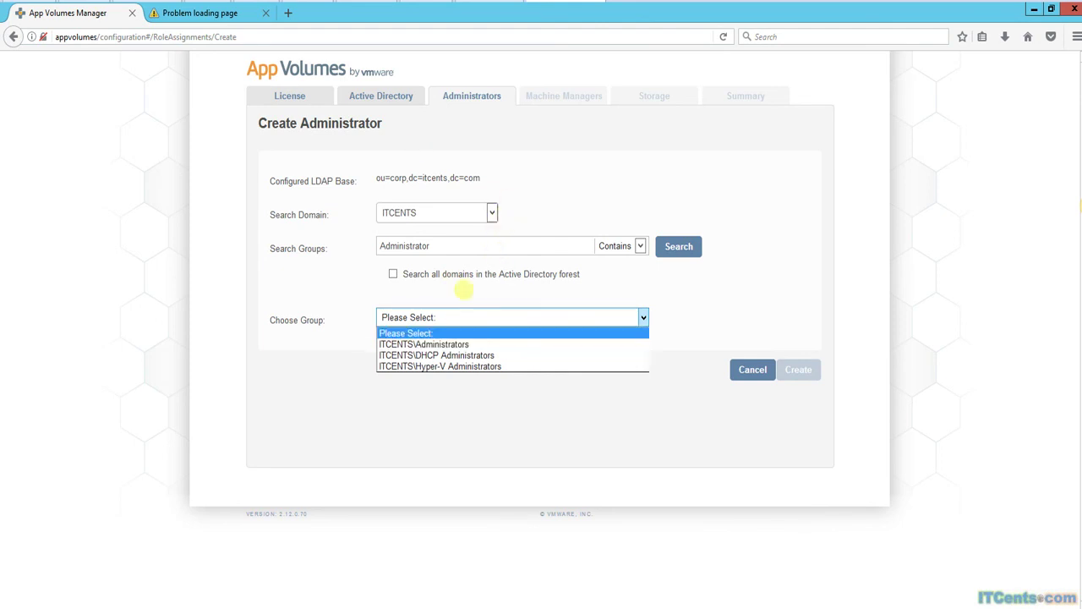
{"action": "left_click", "coordinate": [436, 344]}
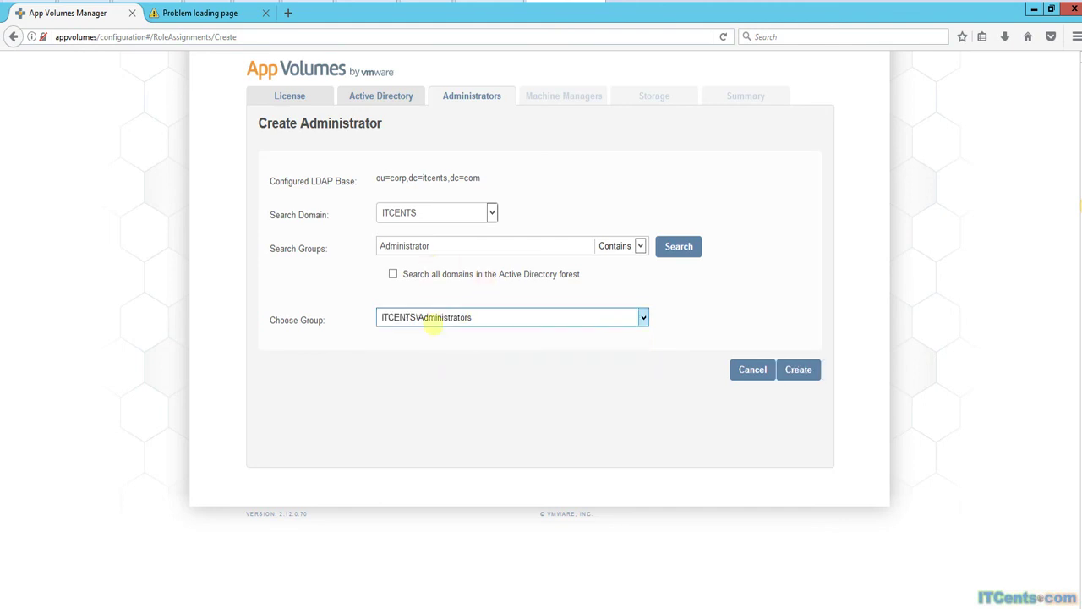
{"action": "left_click", "coordinate": [799, 370]}
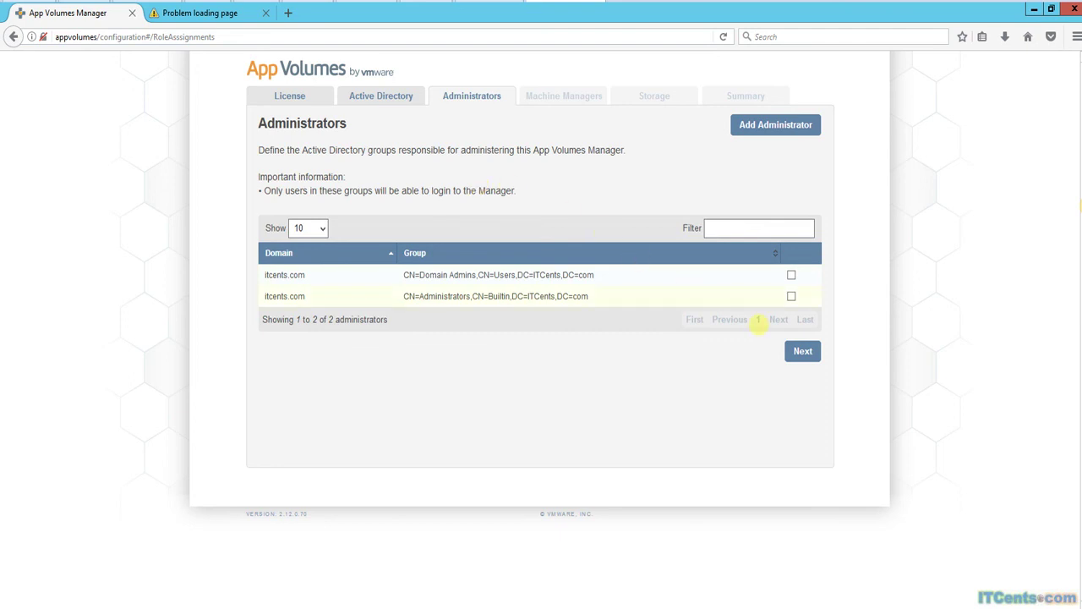
{"action": "left_click", "coordinate": [801, 350]}
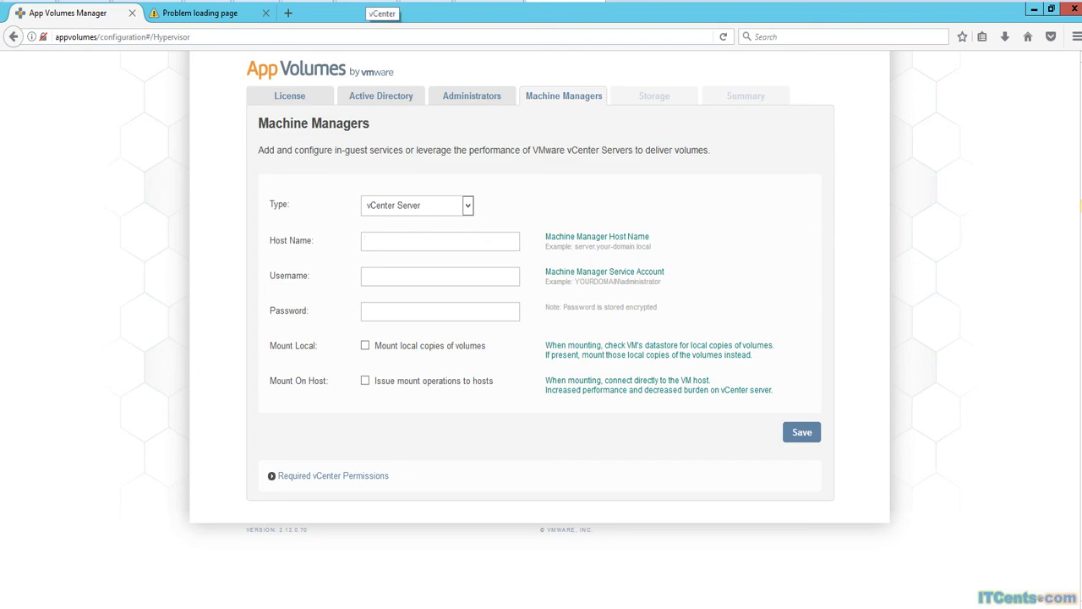
Ping vcenter.itcents.com from a Command Prompt, confirming it resolves to 192.168.1.210.
{"action": "left_click", "coordinate": [382, 3]}
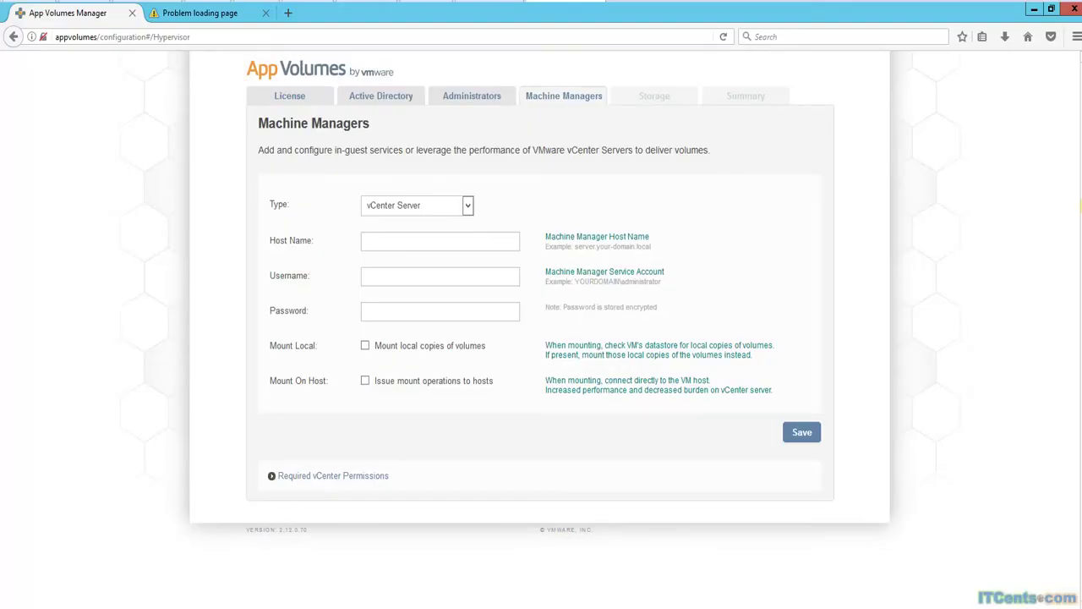
{"action": "key", "text": "super+x"}
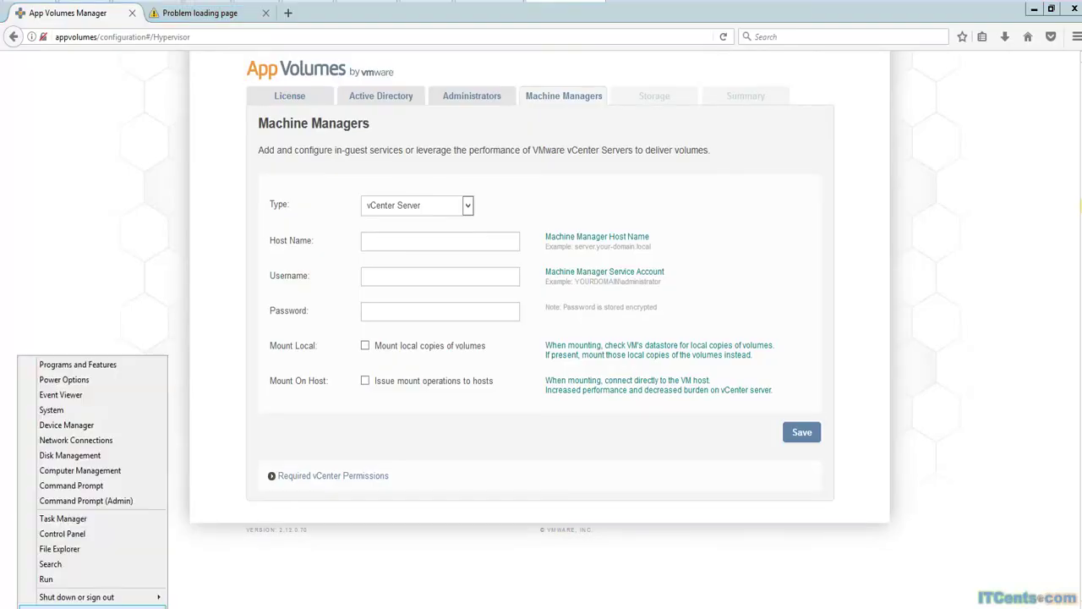
{"action": "left_click", "coordinate": [41, 578]}
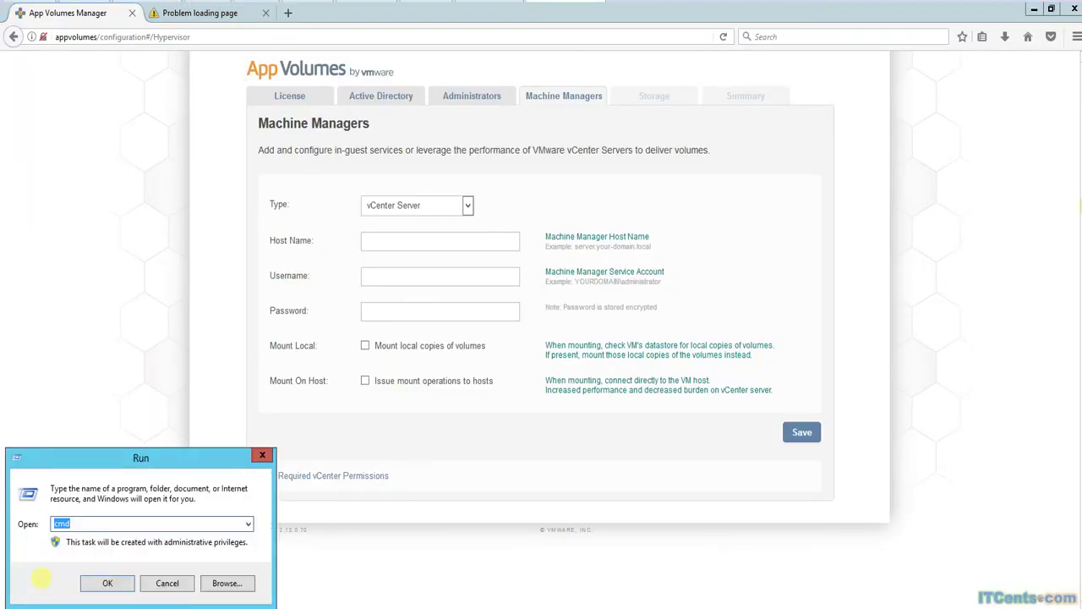
{"action": "key", "text": "Return"}
{"action": "type", "text": "ping vcenter."}
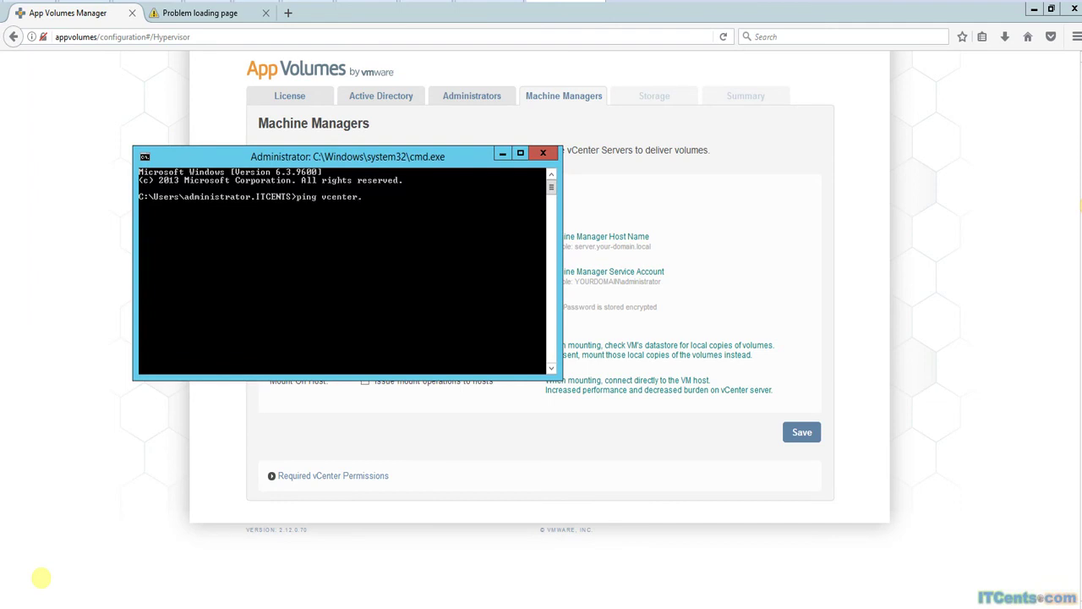
{"action": "type", "text": "itcents.com"}
{"action": "key", "text": "Return"}
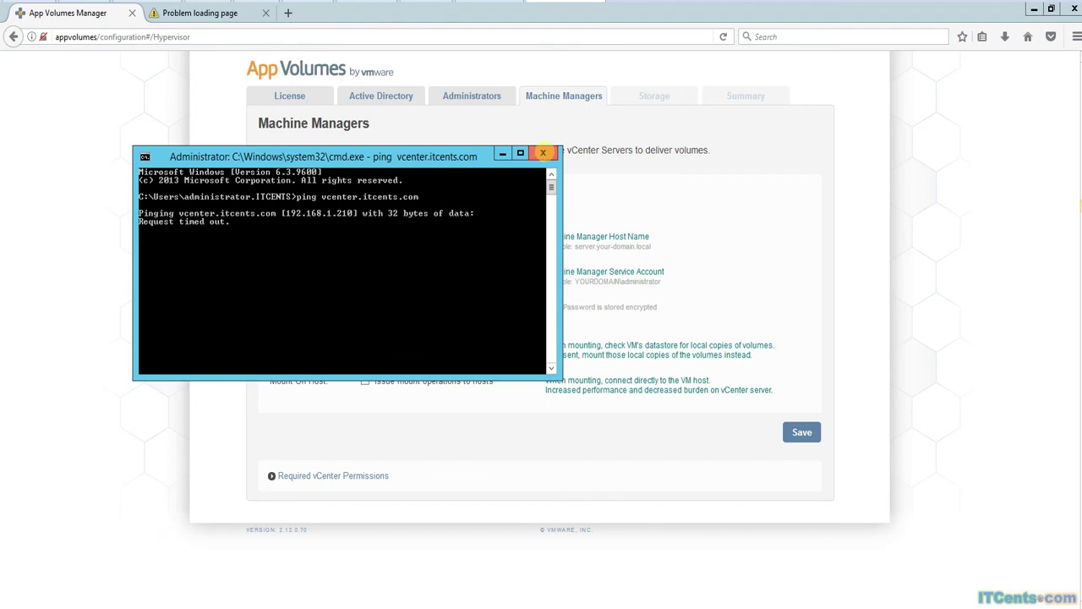
{"action": "left_click", "coordinate": [543, 153]}
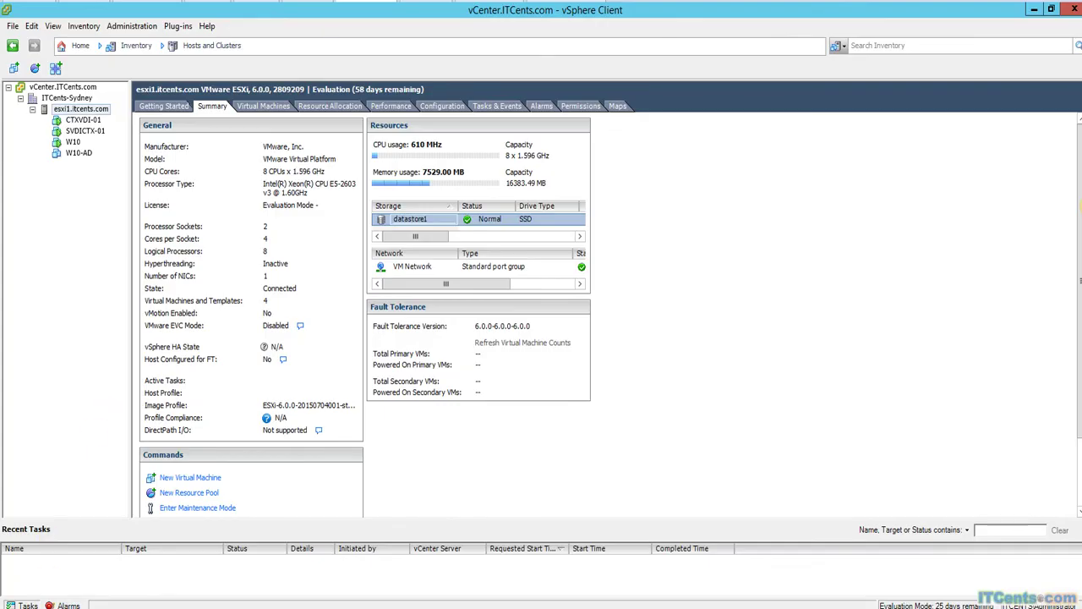
Run ipconfig in an administrator Command Prompt to check this server's IPv4 address.
{"action": "key", "text": "super+x"}
{"action": "left_click", "coordinate": [46, 583]}
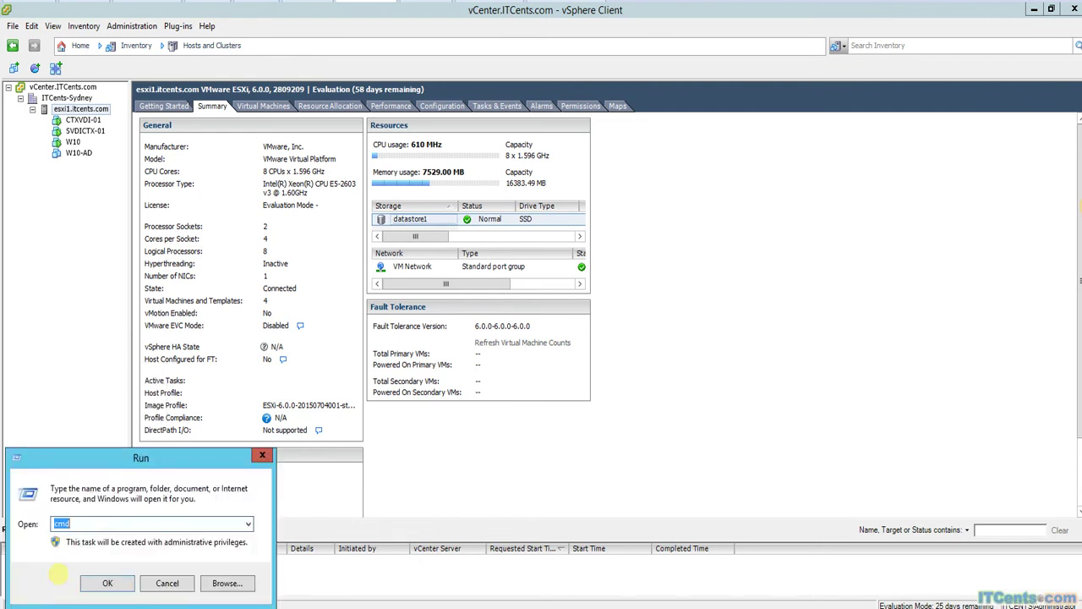
{"action": "key", "text": "Return"}
{"action": "type", "text": "ip"}
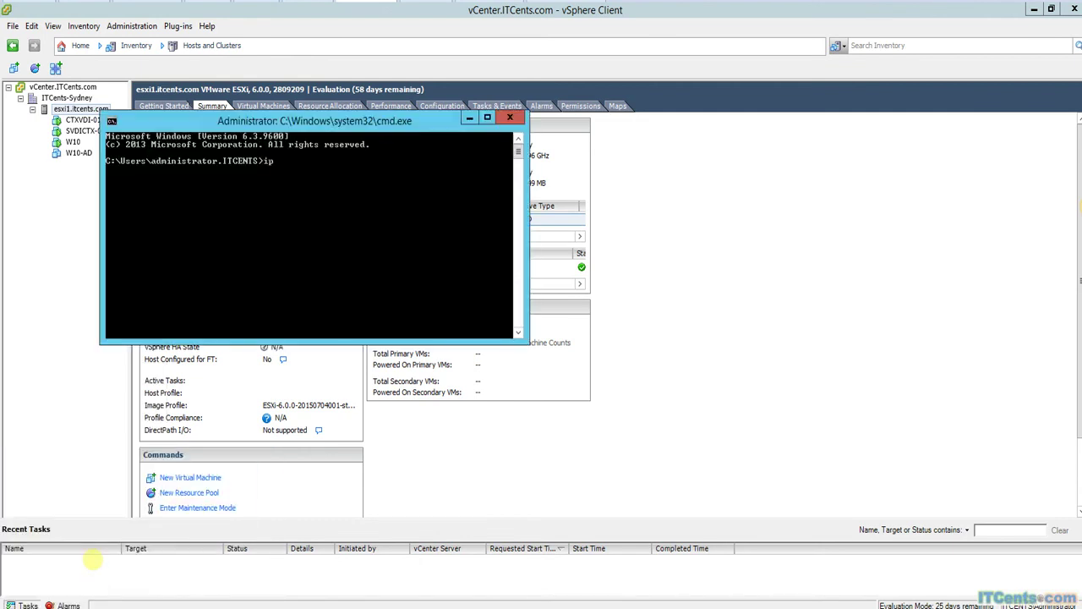
{"action": "type", "text": "config"}
{"action": "key", "text": "Return"}
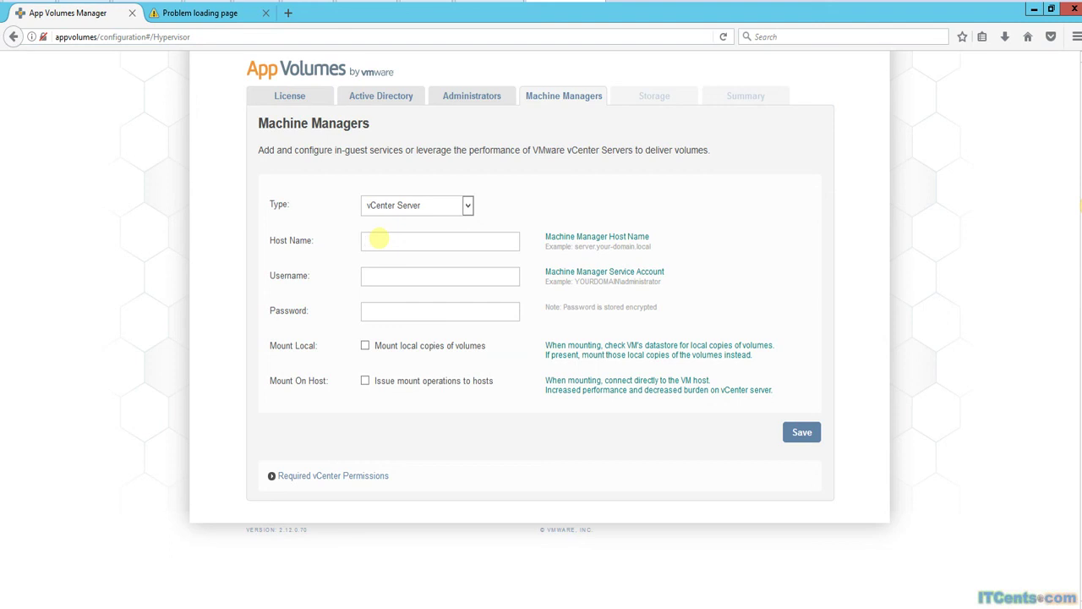
Enter vCenter host 192.168.1.210, the vCenter SSO administrator username and its password.
{"action": "left_click", "coordinate": [378, 239]}
{"action": "type", "text": "192.168.1.210"}
{"action": "left_click", "coordinate": [385, 275]}
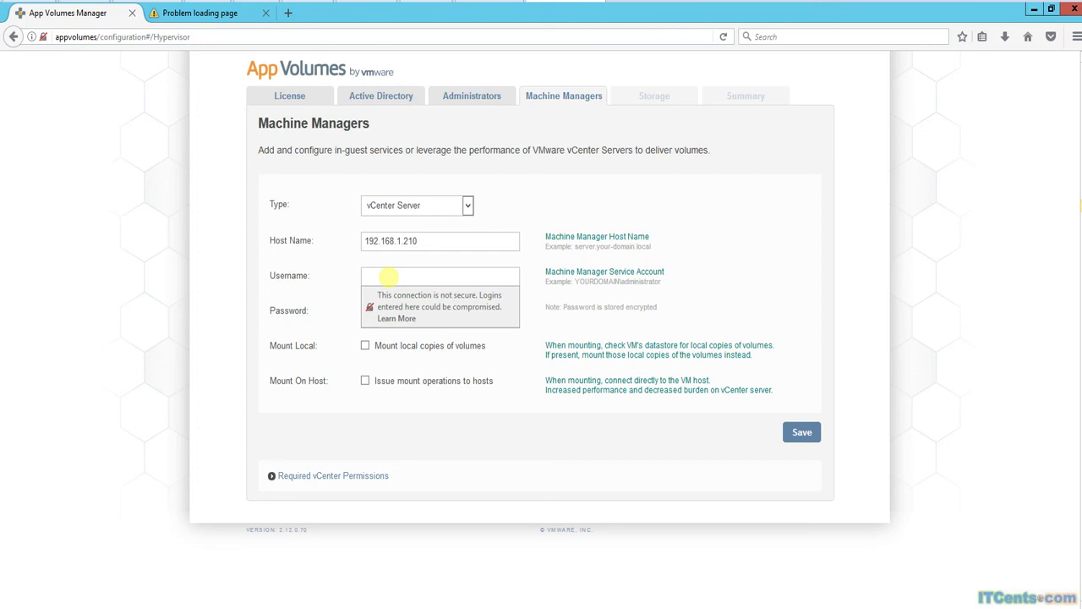
{"action": "type", "text": "adminis"}
{"action": "type", "text": "trator@vsphere.local"}
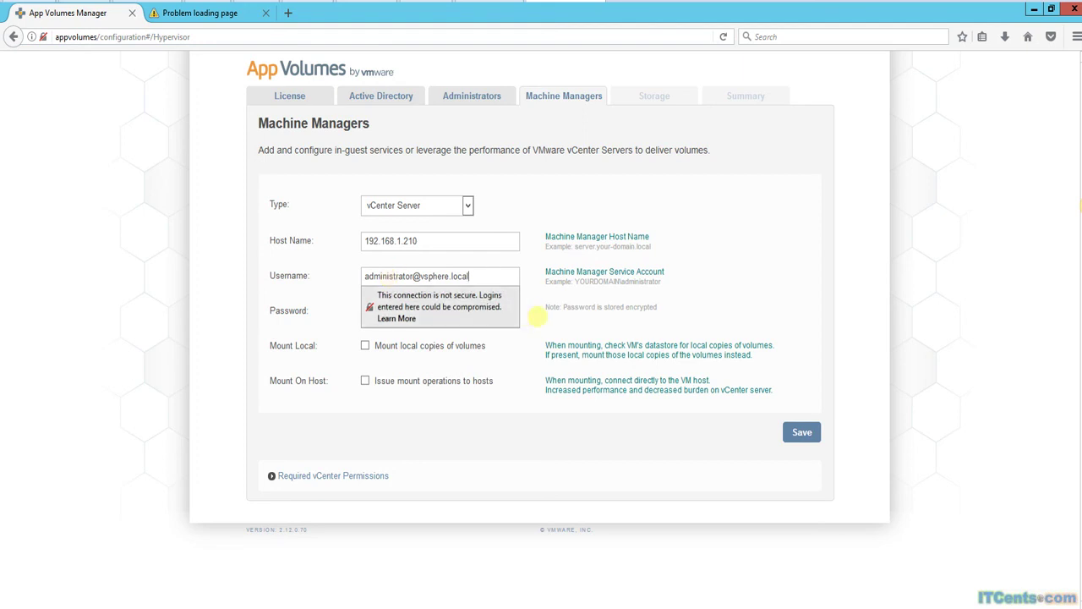
{"action": "left_click", "coordinate": [582, 325]}
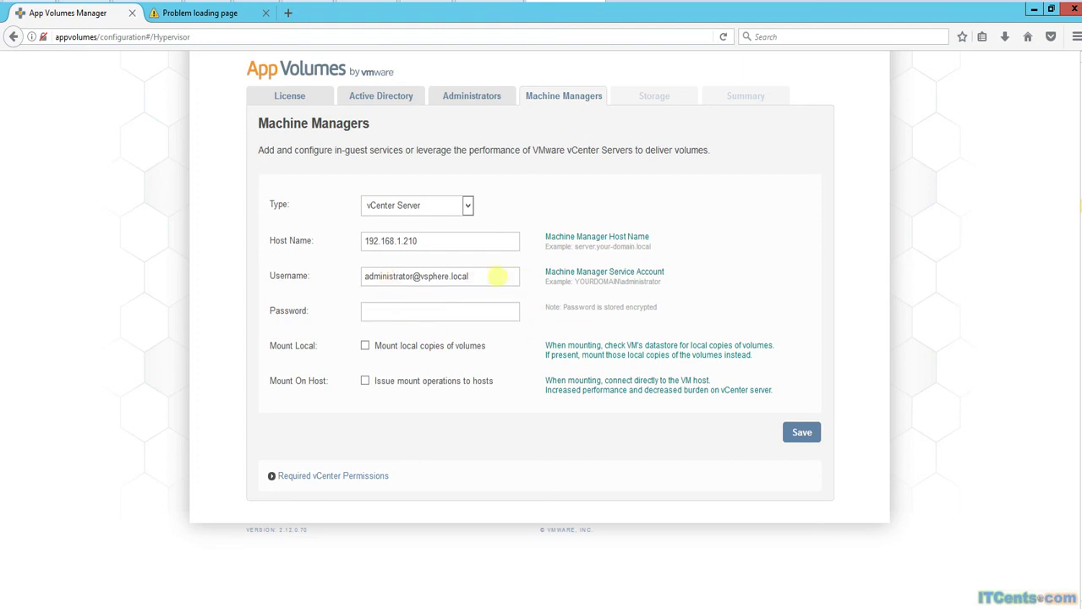
{"action": "left_click", "coordinate": [475, 277]}
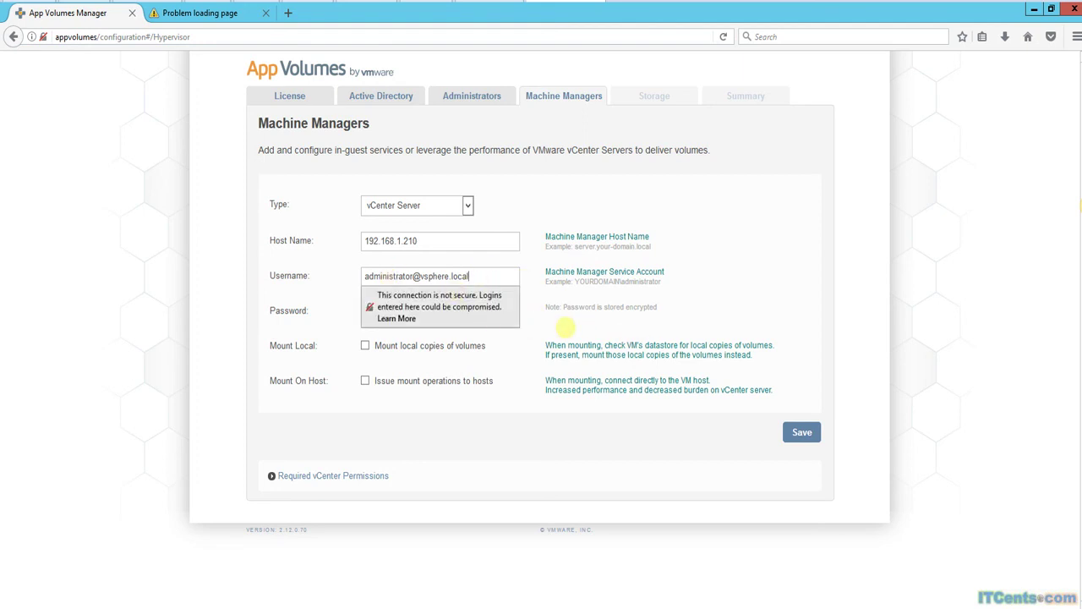
{"action": "left_click", "coordinate": [565, 327]}
{"action": "left_click", "coordinate": [381, 311]}
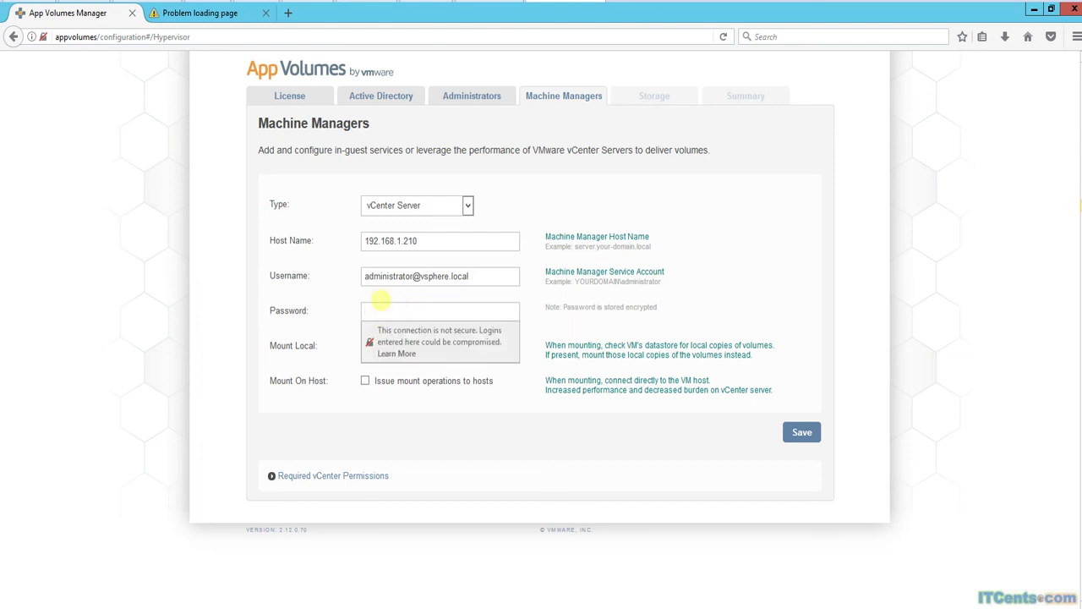
{"action": "type", "text": "********"}
Enable 'Mount local copies of volumes' and 'Issue mount operations to hosts'.
{"action": "left_click", "coordinate": [553, 320]}
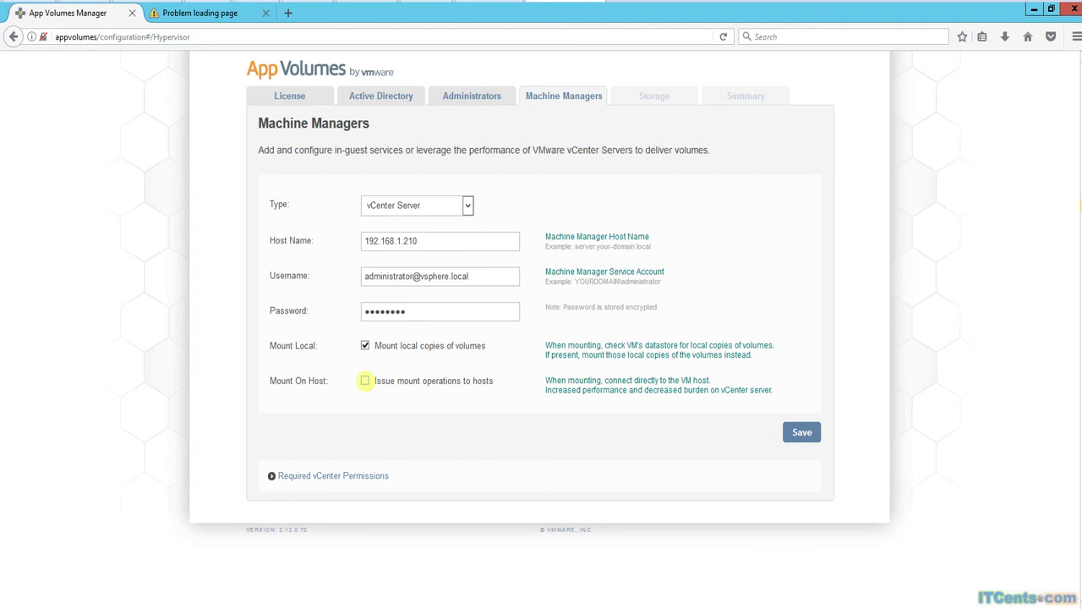
{"action": "left_click", "coordinate": [364, 381]}
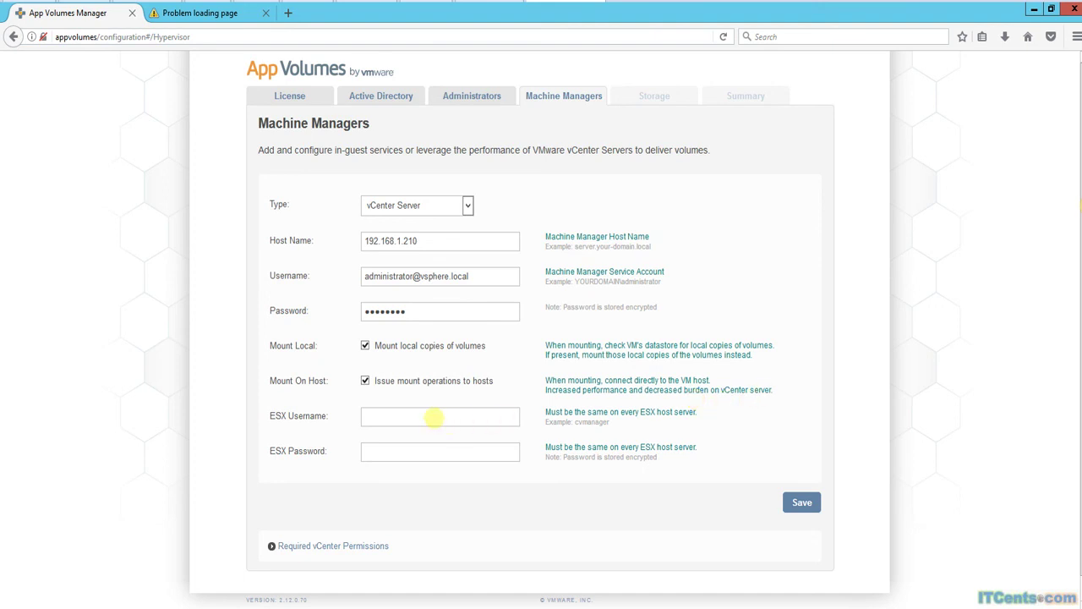
Enter ESX username root and the ESX password.
{"action": "left_click", "coordinate": [408, 416]}
{"action": "type", "text": "root"}
{"action": "key", "text": "Tab"}
{"action": "type", "text": "********"}
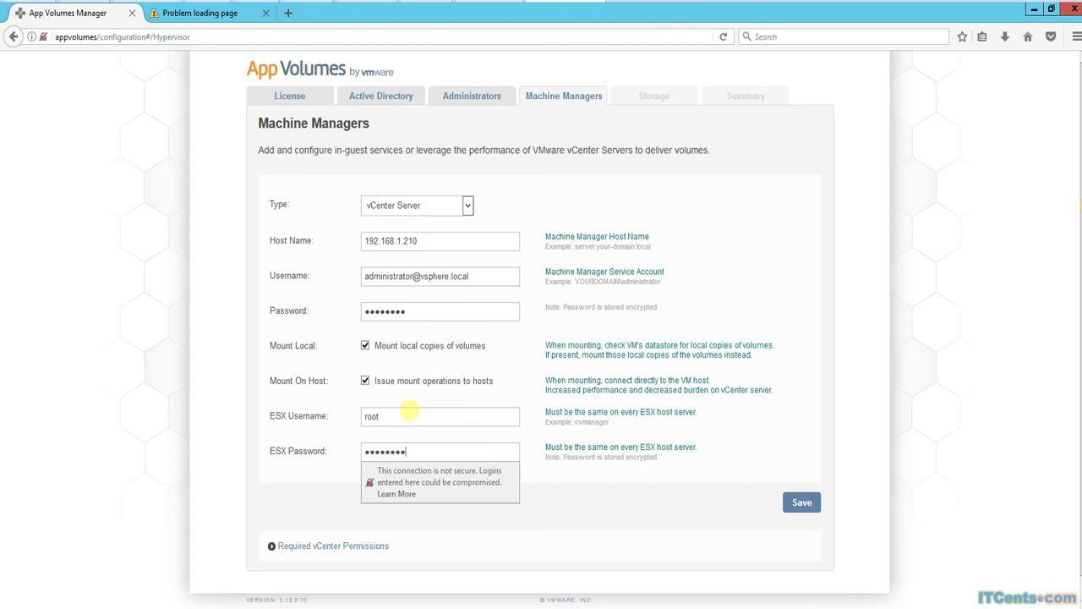
{"action": "left_click", "coordinate": [452, 452]}
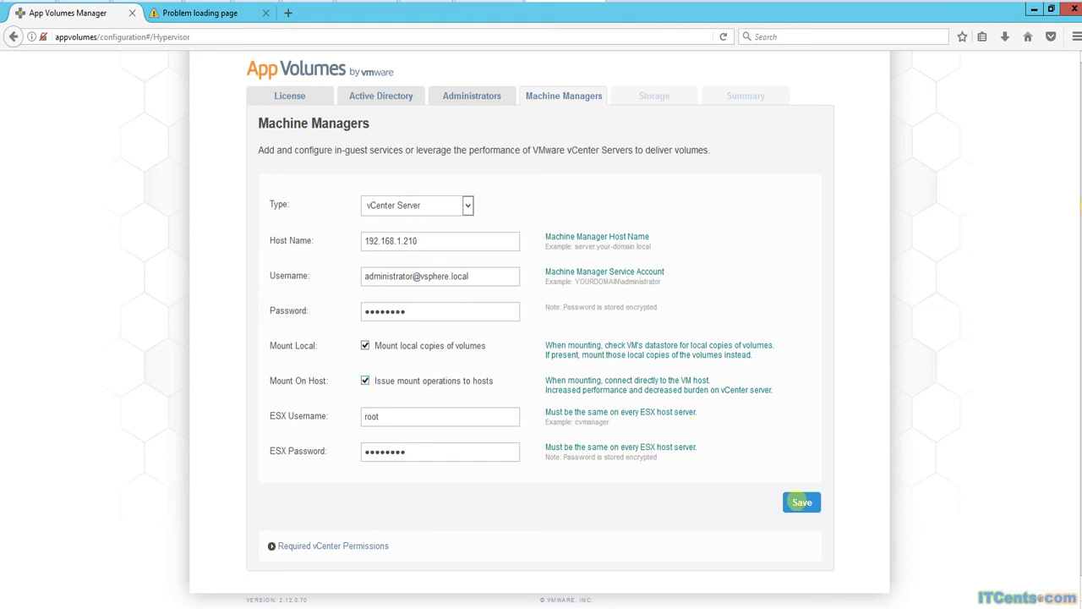
Save the 192.168.1.210 vCenter machine manager and accept its unknown certificate.
{"action": "left_click", "coordinate": [802, 502]}
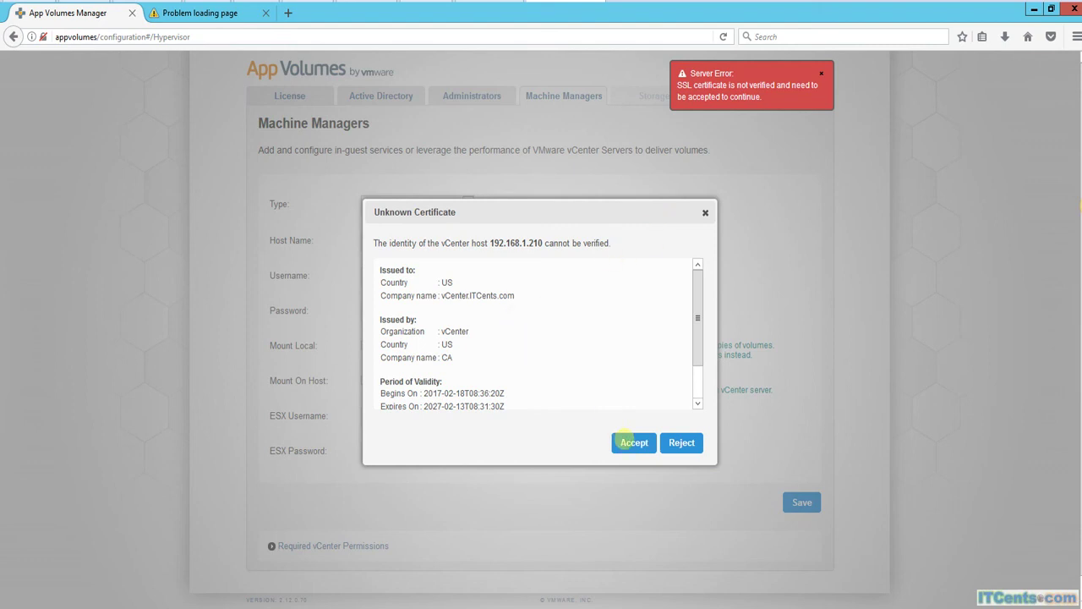
{"action": "left_click", "coordinate": [633, 442]}
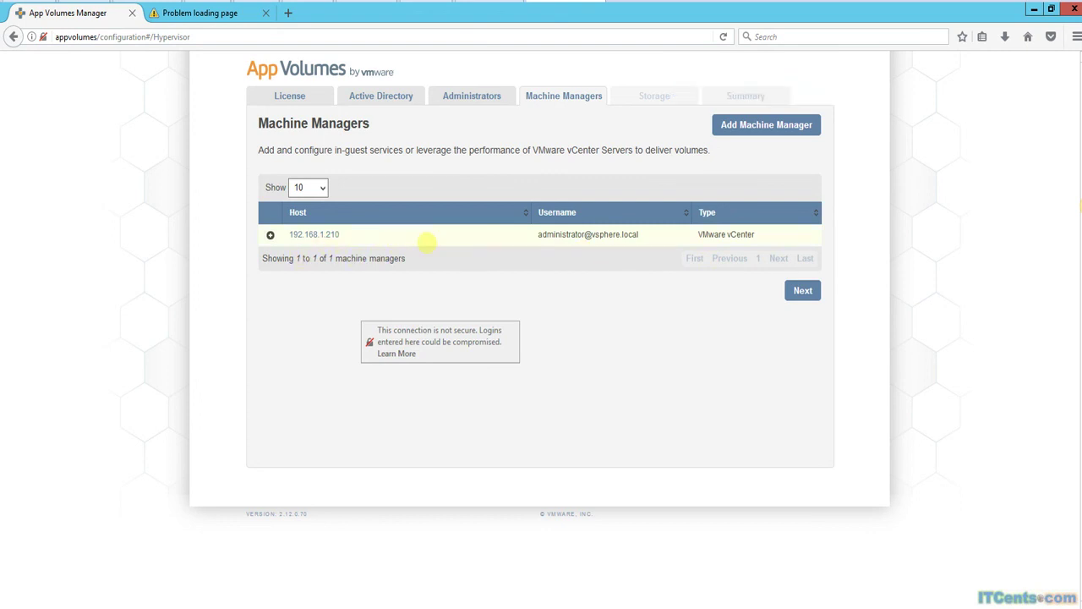
Set AppStacks and Writable Volumes default storage both to [ITCents-Sydney] datastore1.
{"action": "left_click", "coordinate": [804, 291]}
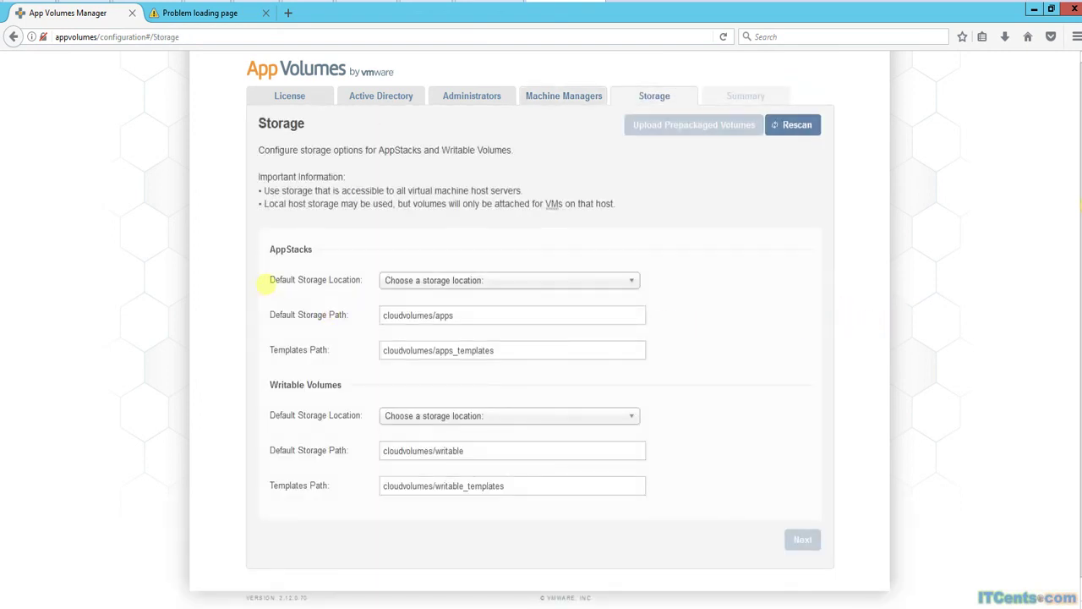
{"action": "left_click", "coordinate": [629, 280]}
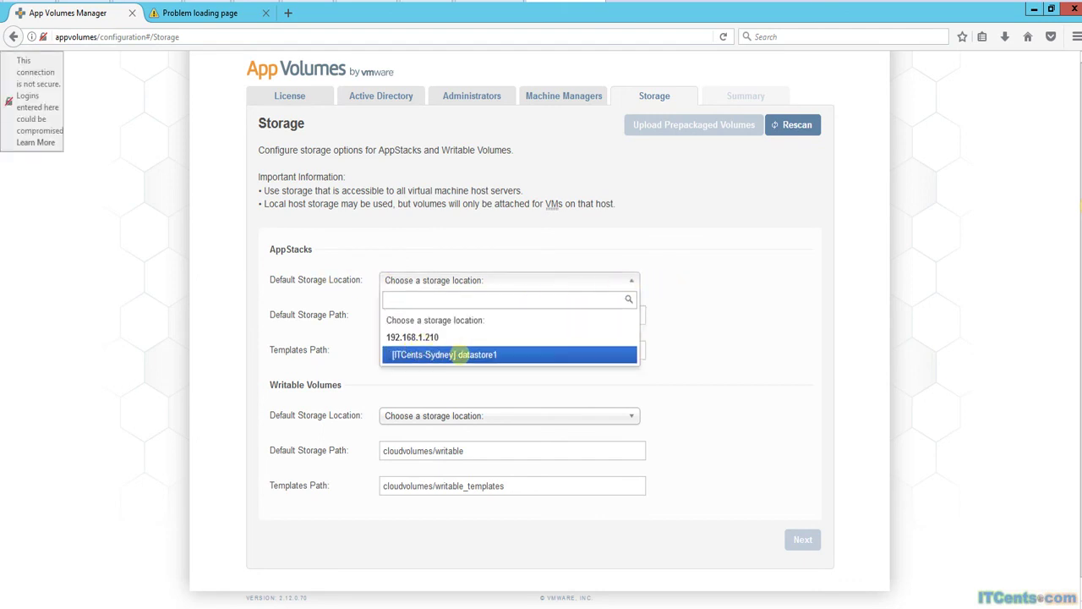
{"action": "left_click", "coordinate": [458, 355]}
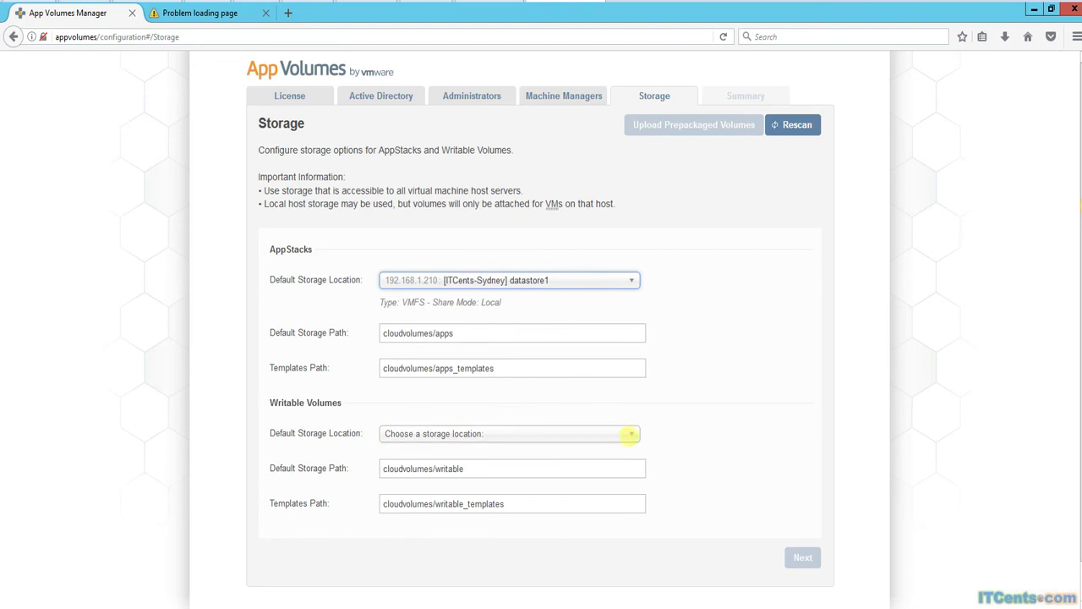
{"action": "left_click", "coordinate": [631, 433]}
{"action": "left_click", "coordinate": [439, 572]}
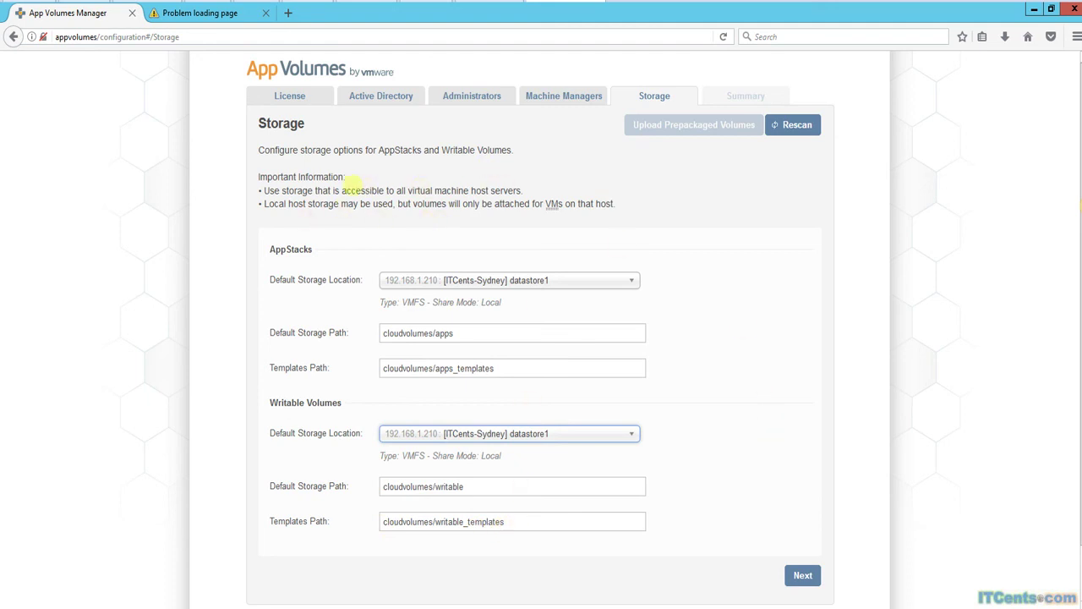
Confirm the storage settings with 'Import volumes immediately' and save them as defaults.
{"action": "left_click", "coordinate": [803, 574]}
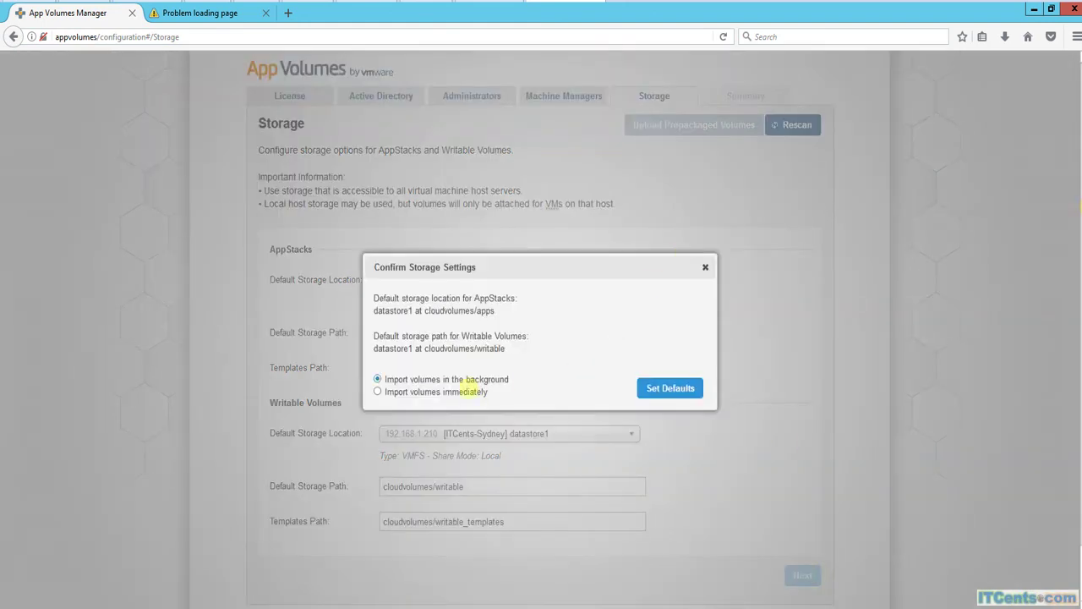
{"action": "left_click", "coordinate": [423, 392]}
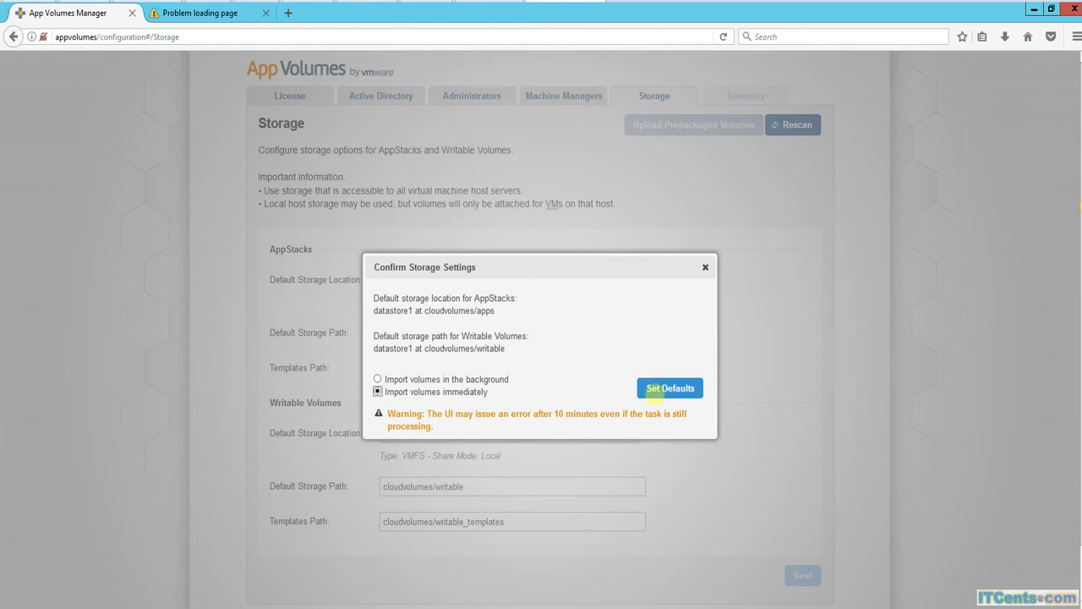
{"action": "left_click", "coordinate": [660, 386]}
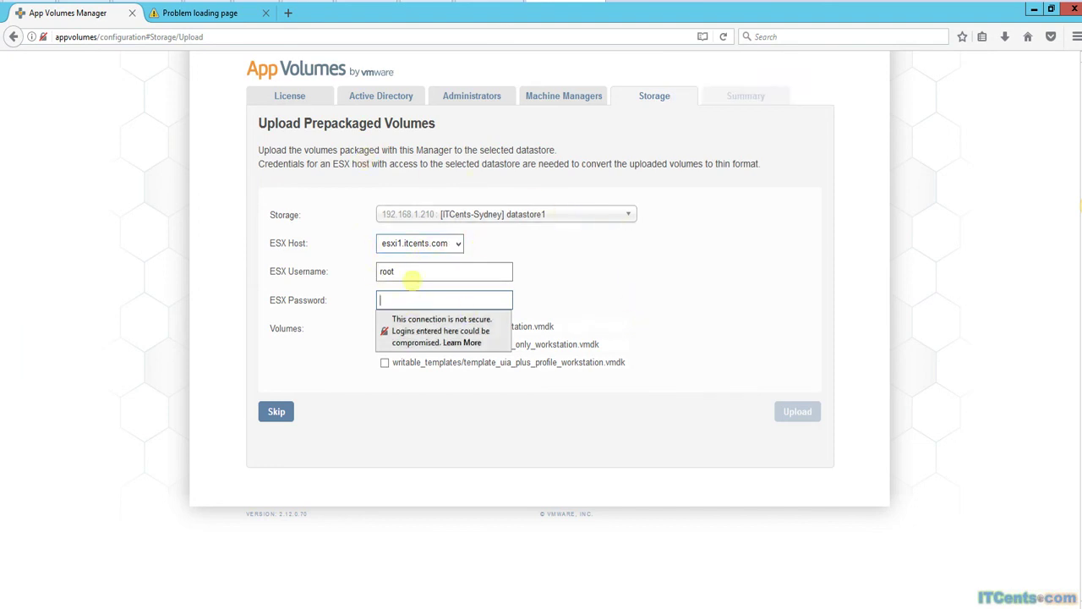
Enter the ESX root password, then upload the apps, writable UIA-only and UIA-plus-profile templates to datastore1.
{"action": "type", "text": "•••••••••"}
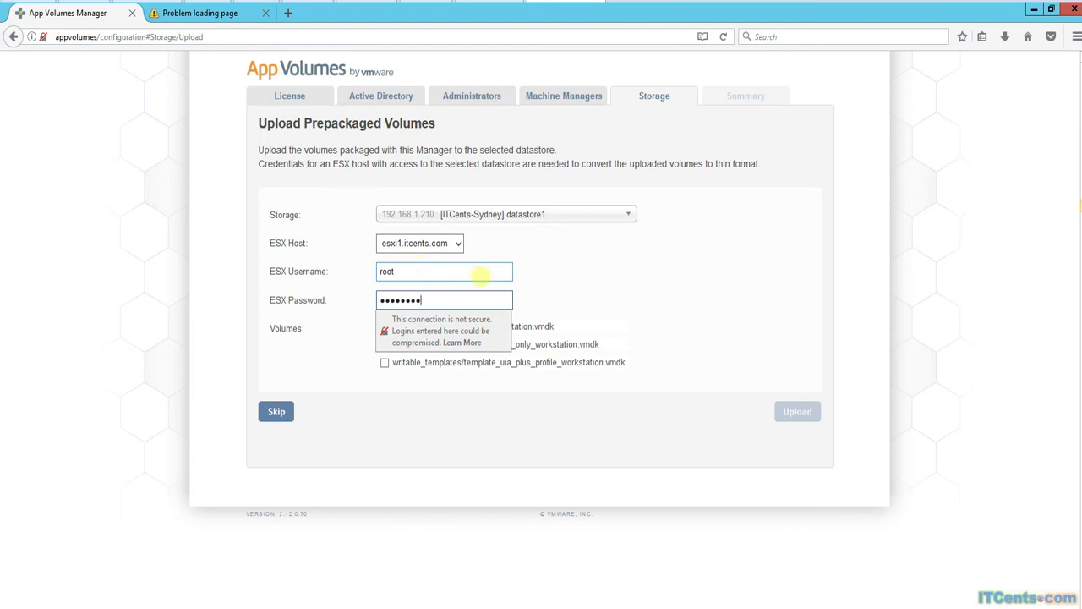
{"action": "key", "text": "Escape"}
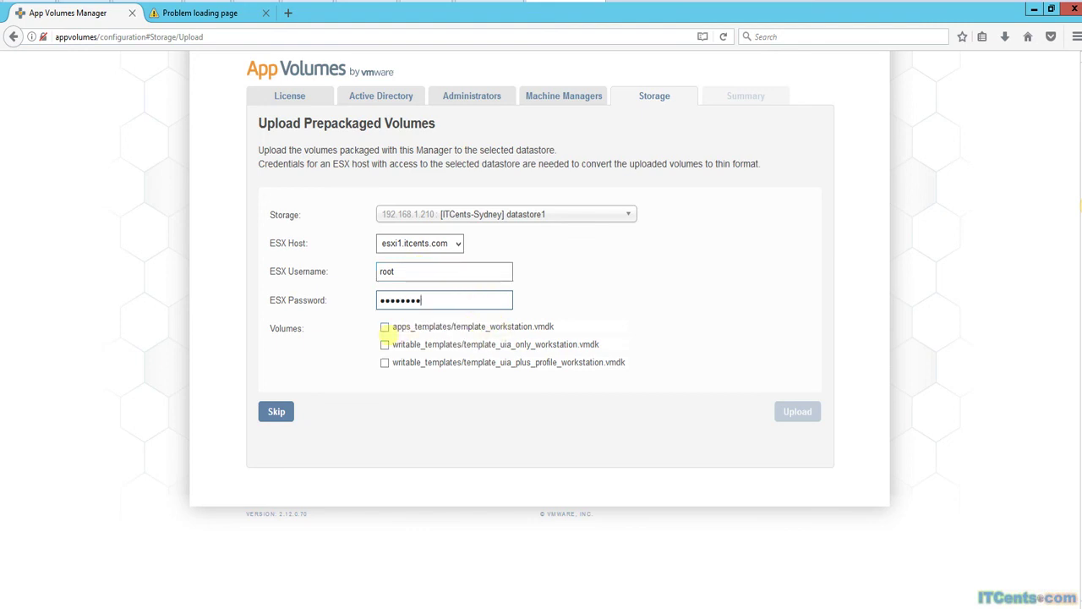
{"action": "left_click", "coordinate": [384, 327]}
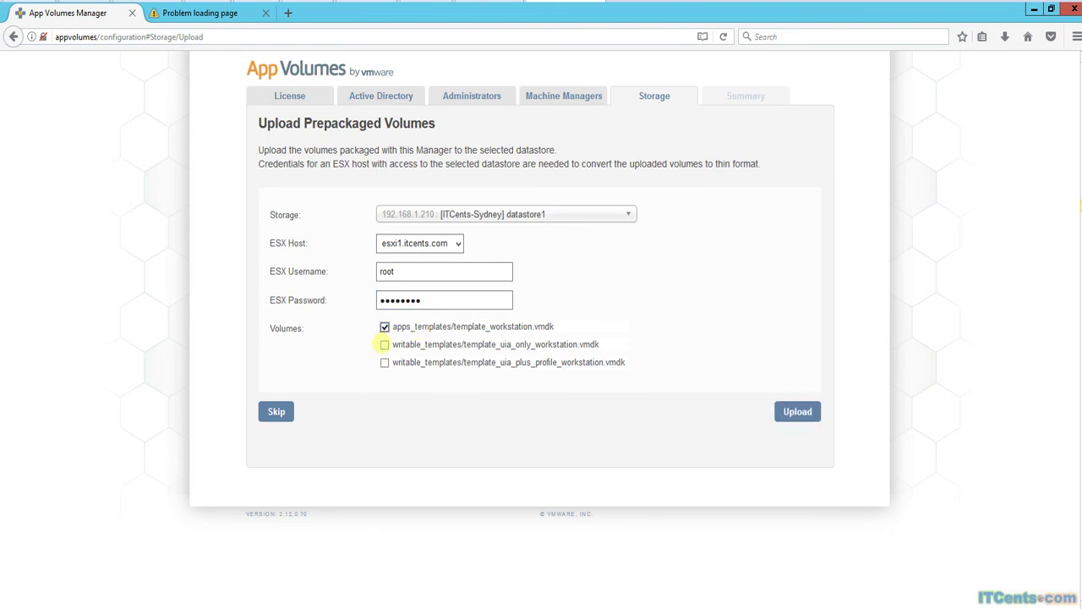
{"action": "left_click", "coordinate": [385, 344]}
{"action": "left_click", "coordinate": [385, 362]}
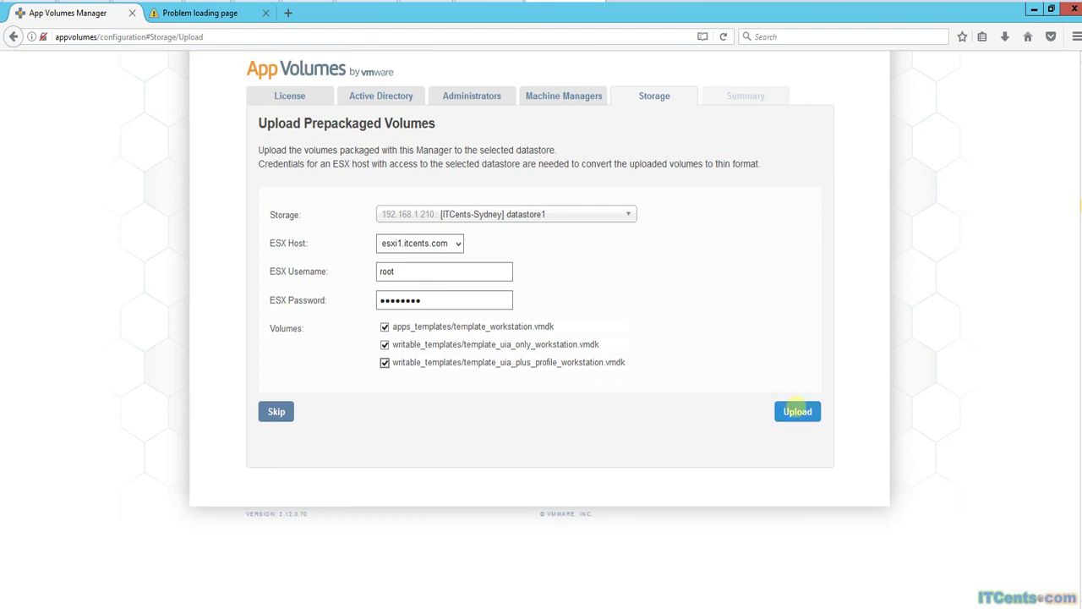
{"action": "left_click", "coordinate": [797, 412]}
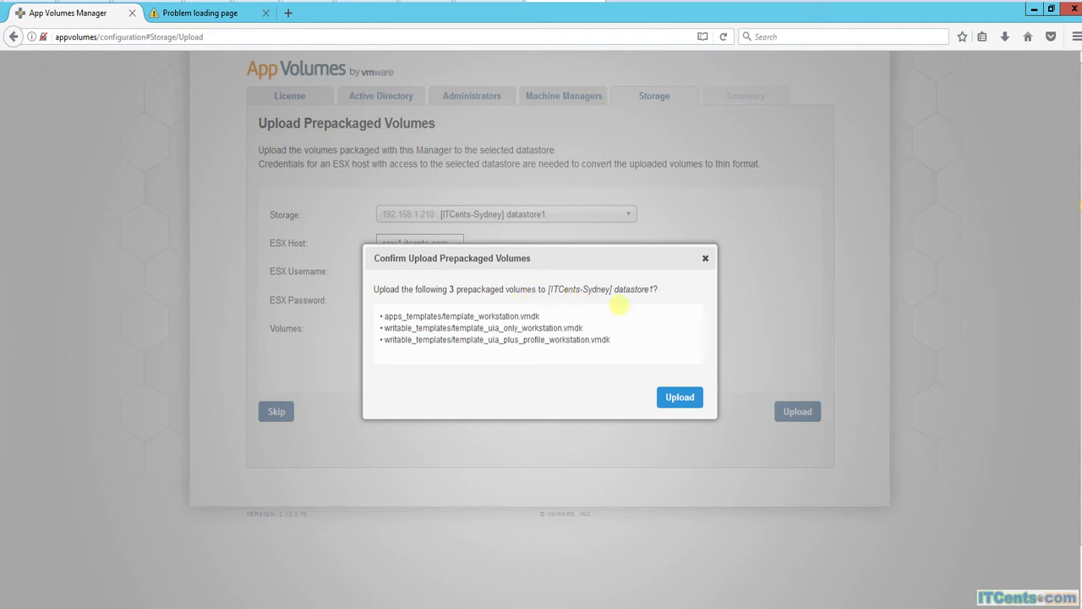
{"action": "left_click", "coordinate": [679, 395]}
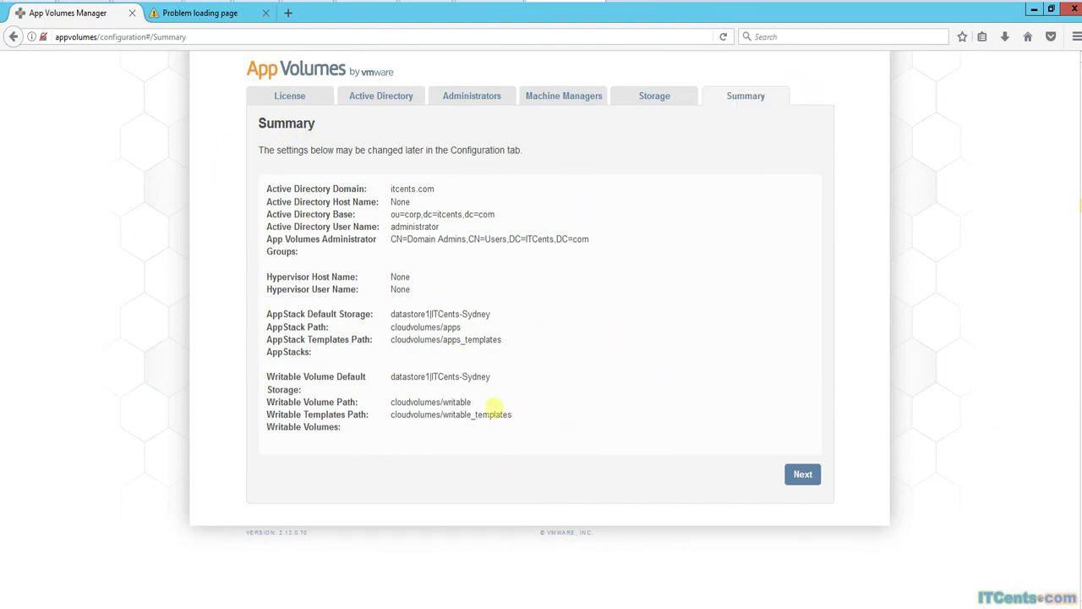
Finish the setup wizard and browse the Dashboard, Volumes and Configuration pages.
{"action": "left_click", "coordinate": [803, 474]}
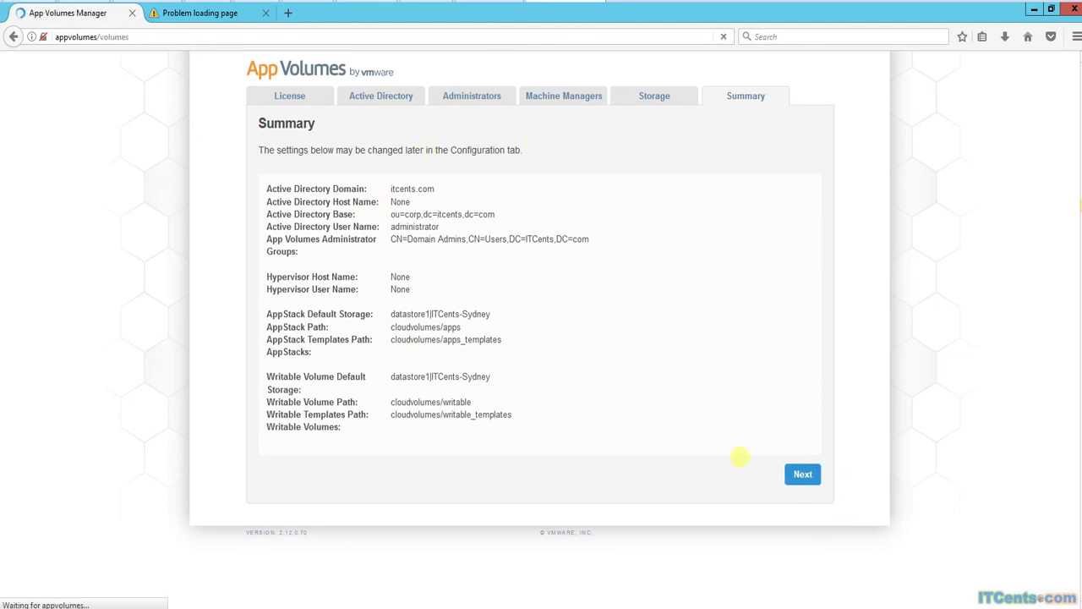
{"action": "left_click", "coordinate": [315, 97]}
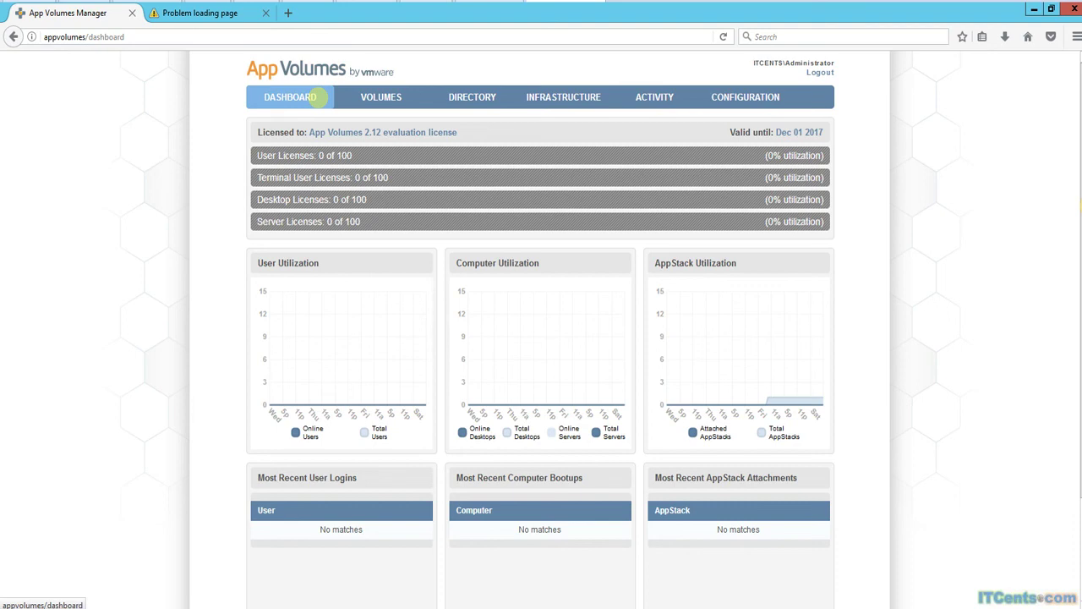
{"action": "left_click", "coordinate": [372, 97]}
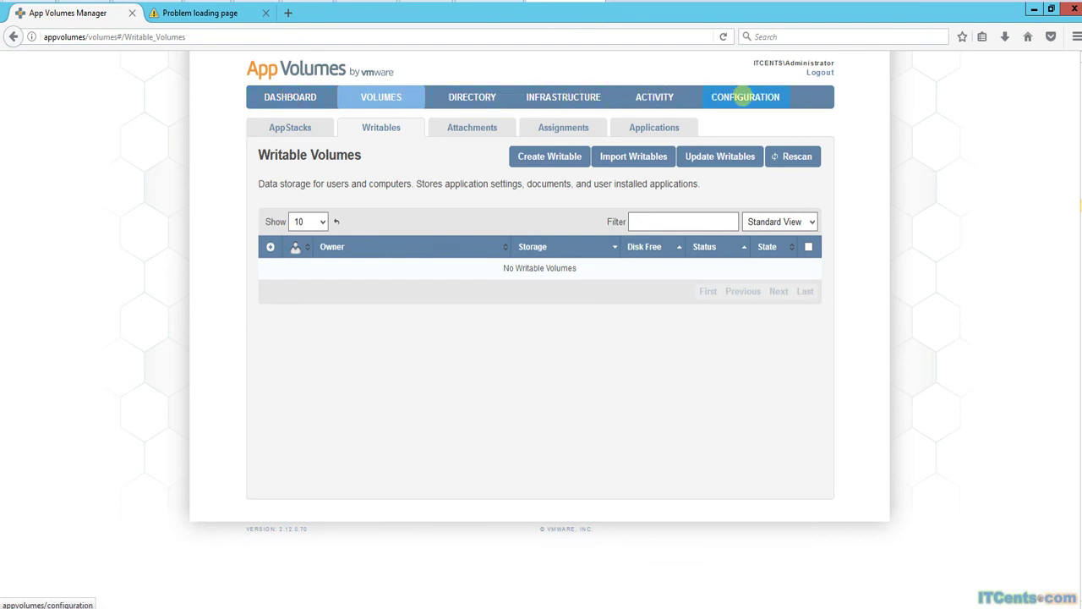
{"action": "left_click", "coordinate": [748, 97]}
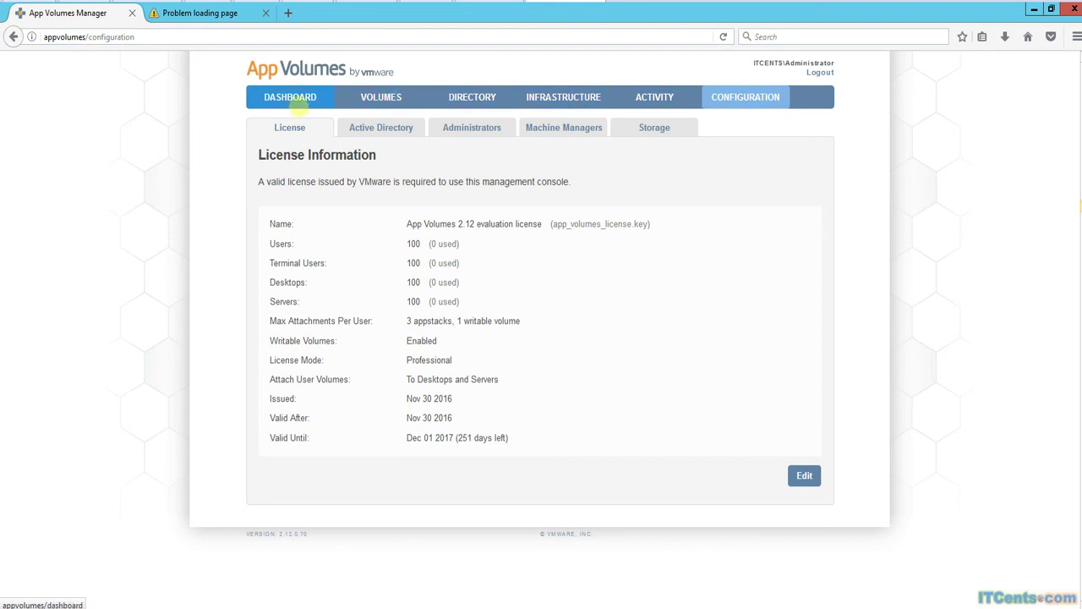
{"action": "left_click", "coordinate": [290, 98]}
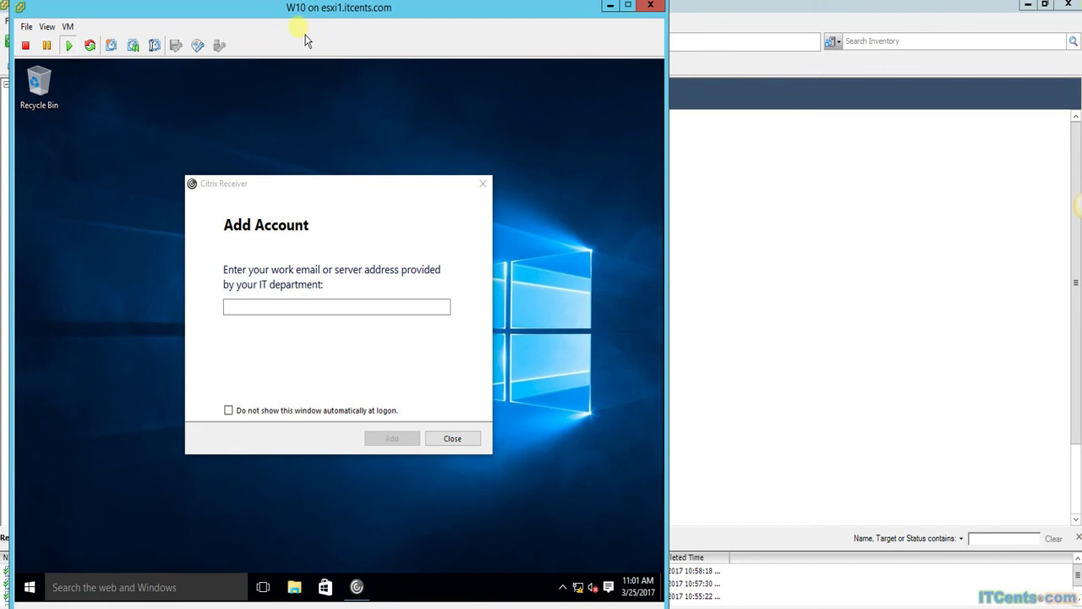
Close the Citrix Receiver Add Account window on the W10 VM desktop.
{"action": "left_click", "coordinate": [337, 142]}
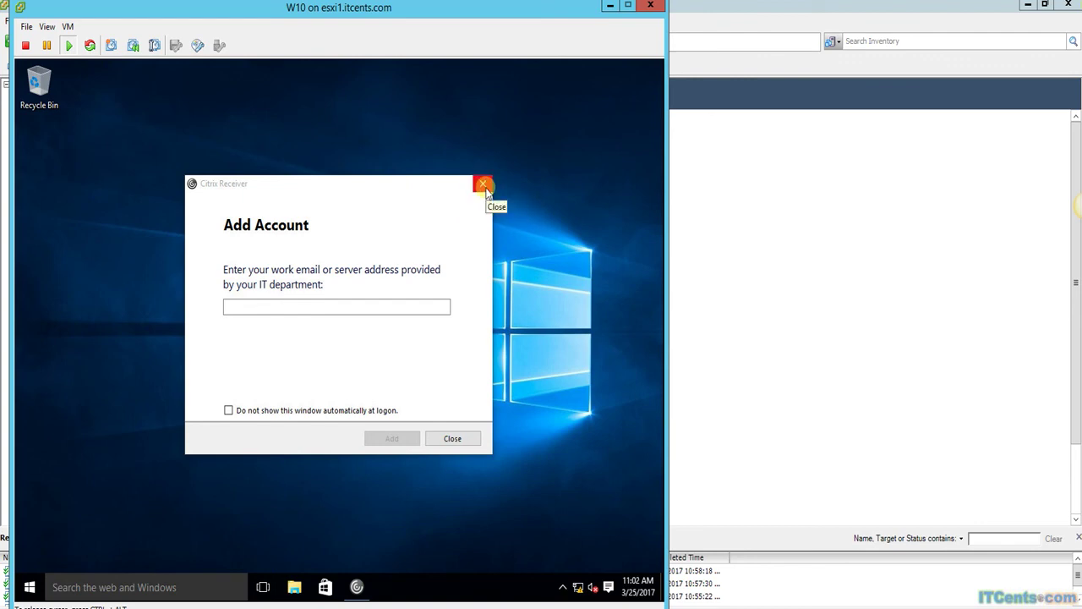
{"action": "left_click", "coordinate": [484, 185]}
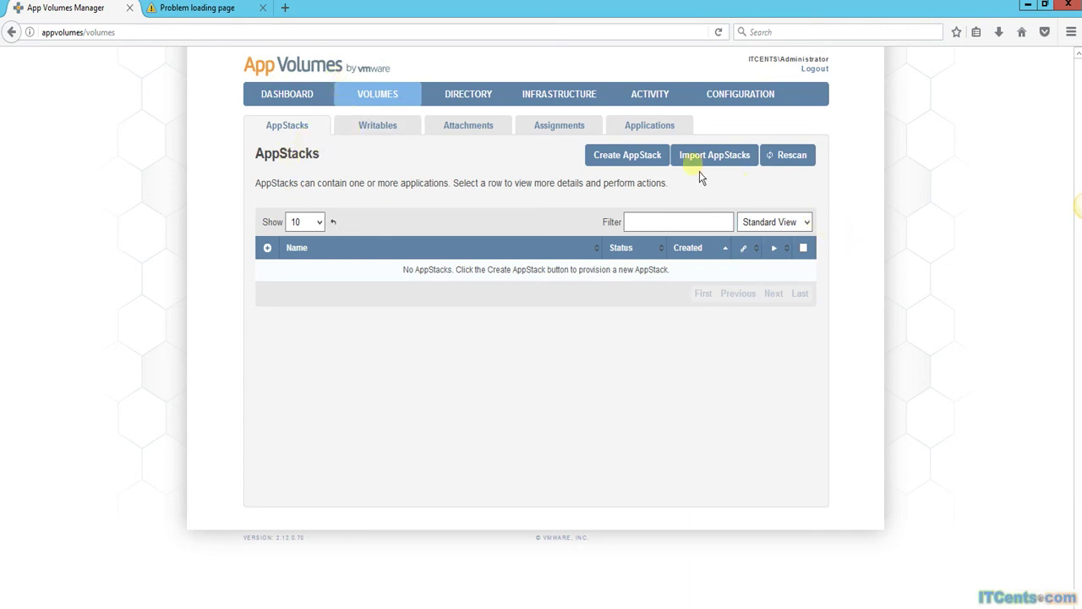
Create the TestAppStacks AppStack on datastore1, waiting for creation to complete.
{"action": "left_click", "coordinate": [627, 155]}
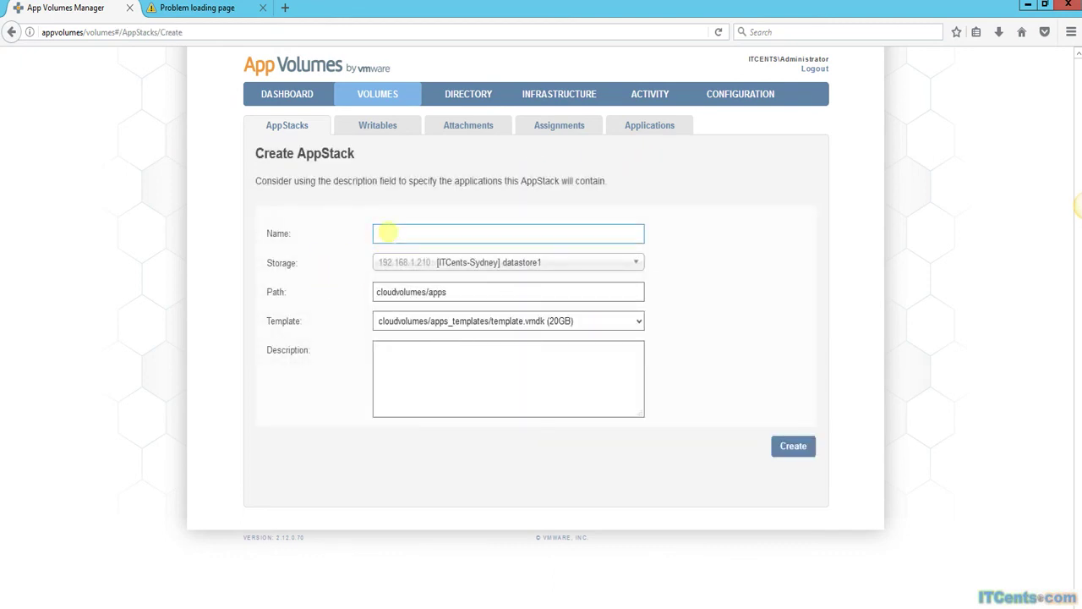
{"action": "type", "text": "TestAppStack"}
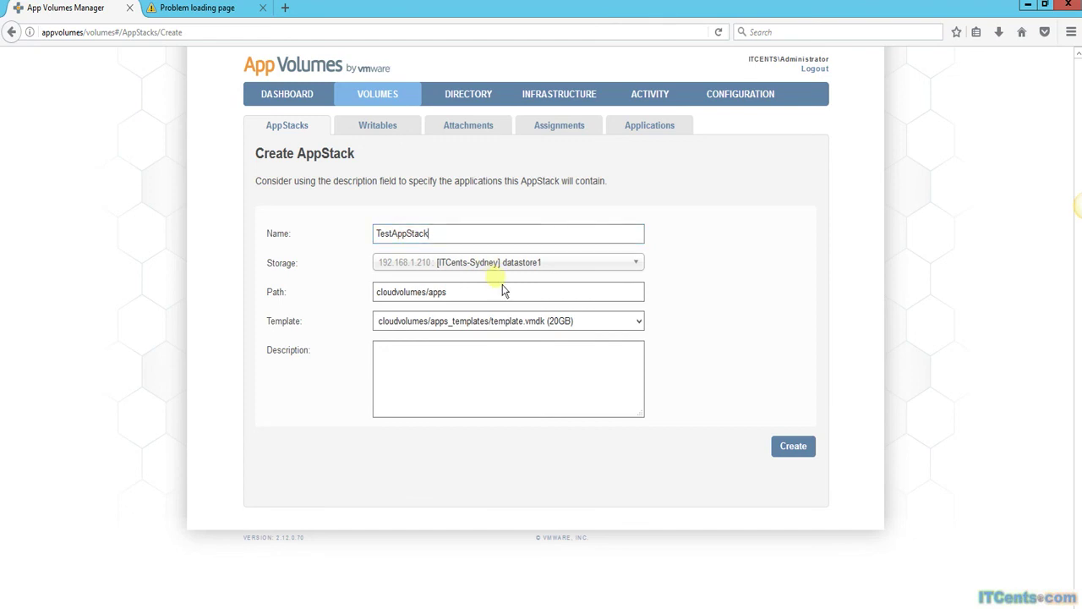
{"action": "type", "text": "s"}
{"action": "left_click", "coordinate": [448, 292]}
{"action": "key", "text": "Tab"}
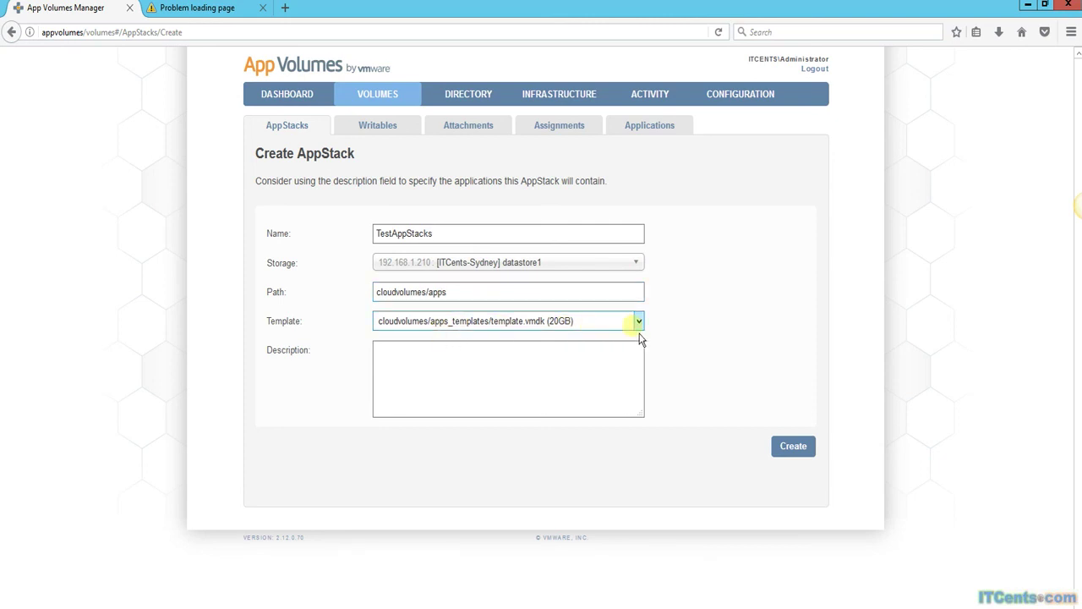
{"action": "left_click", "coordinate": [585, 346]}
{"action": "left_click", "coordinate": [803, 459]}
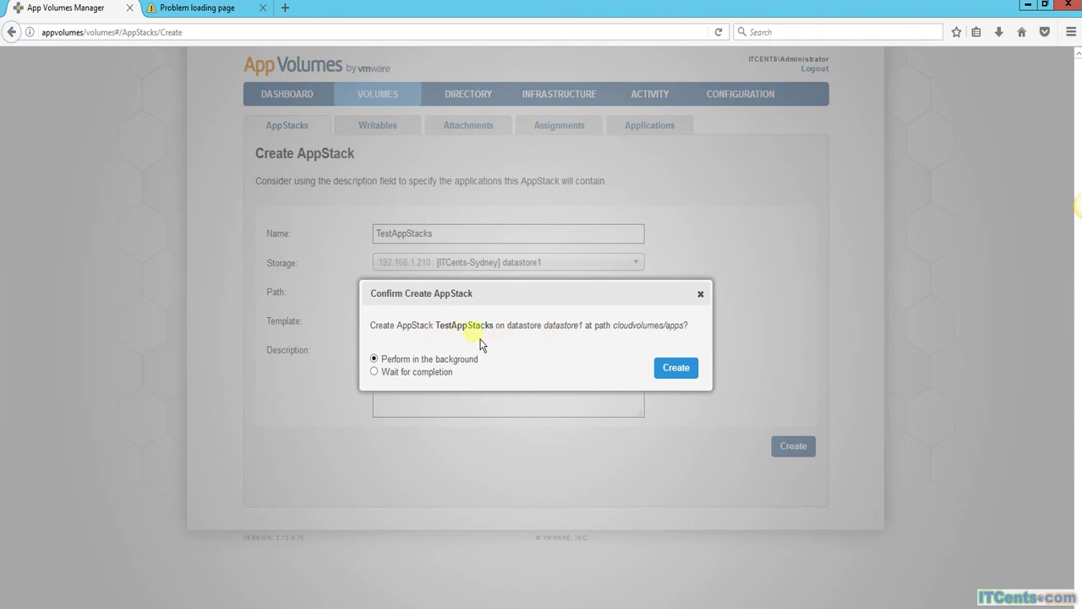
{"action": "left_click", "coordinate": [412, 374]}
{"action": "left_click", "coordinate": [676, 372]}
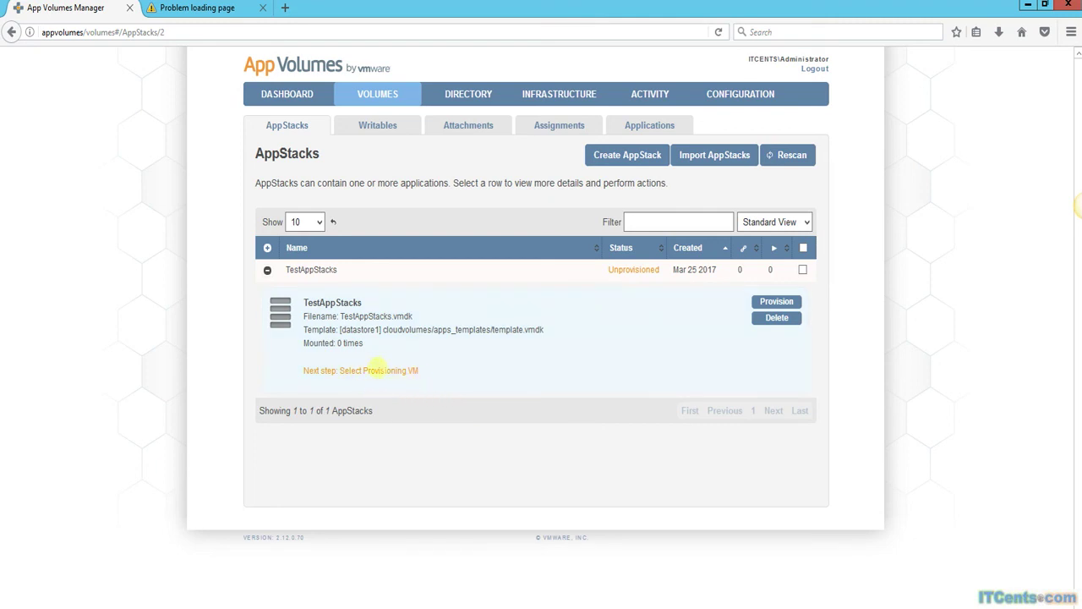
Choose computer ITCENTS\W10$ to provision TestAppStacks.
{"action": "left_click", "coordinate": [776, 301]}
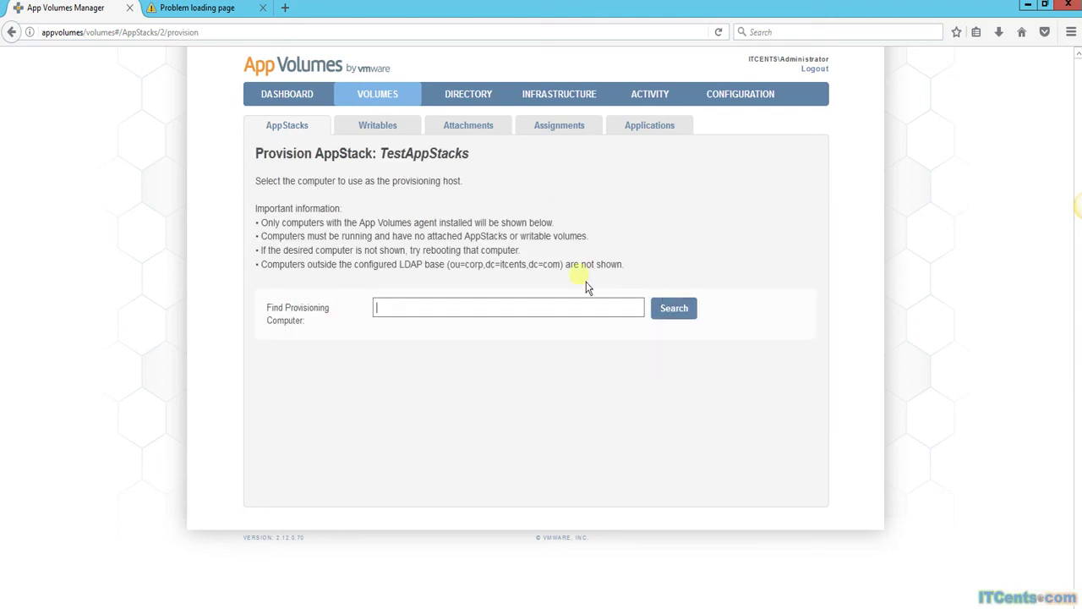
{"action": "left_click", "coordinate": [393, 309]}
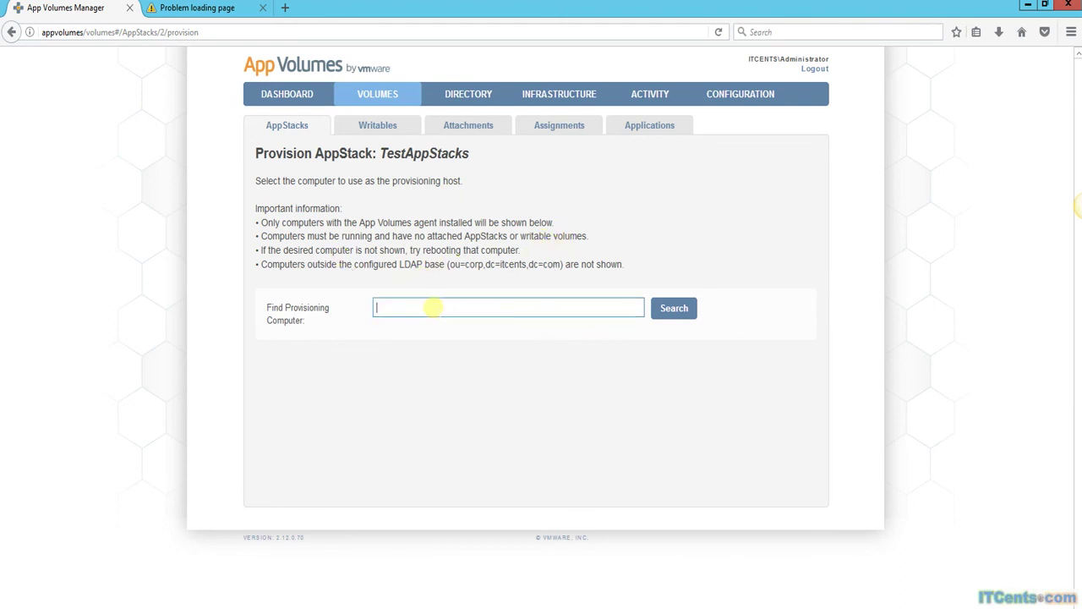
{"action": "left_click", "coordinate": [676, 318]}
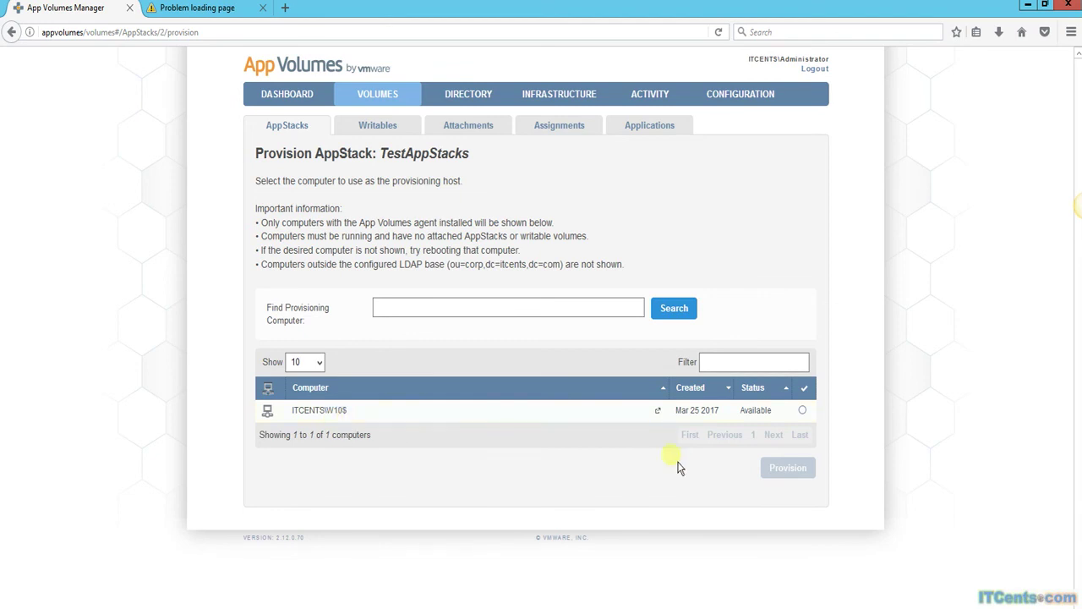
{"action": "left_click", "coordinate": [803, 411]}
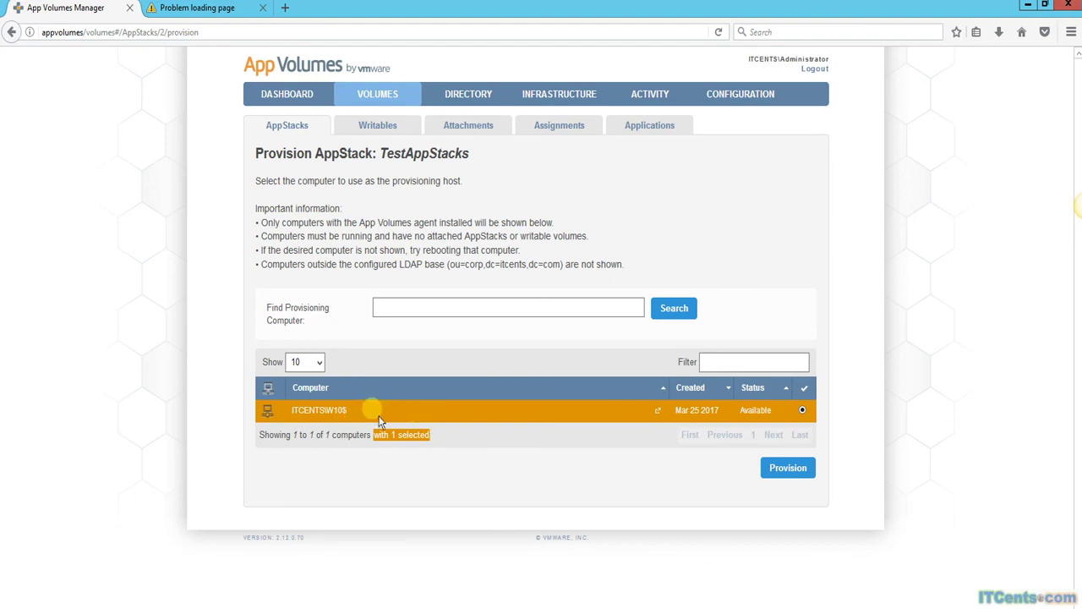
{"action": "left_click", "coordinate": [792, 476]}
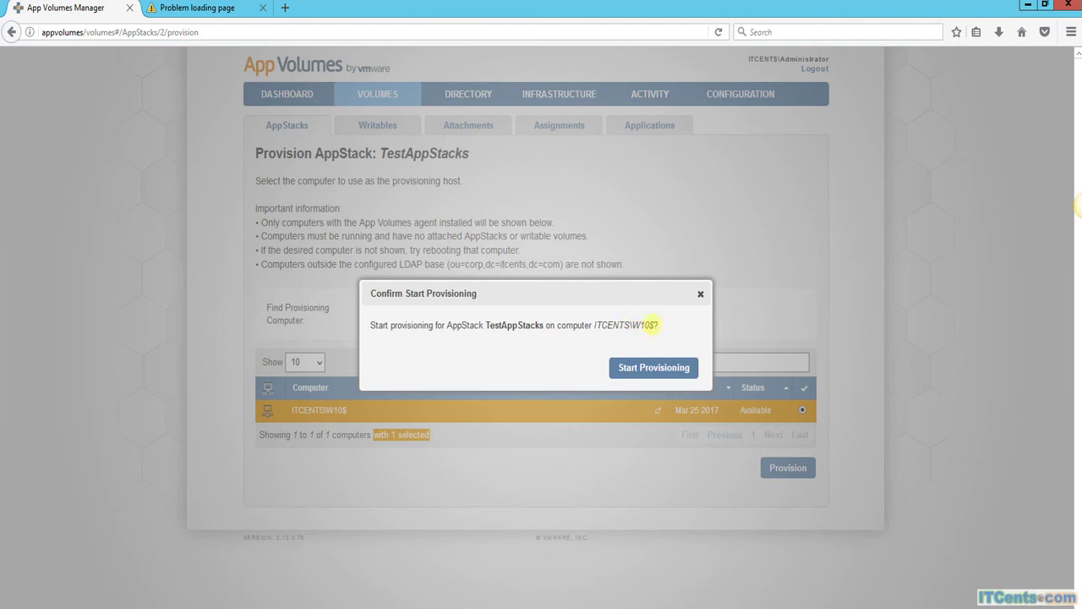
Start provisioning TestAppStacks on ITCENTS\W10$.
{"action": "left_click", "coordinate": [659, 377]}
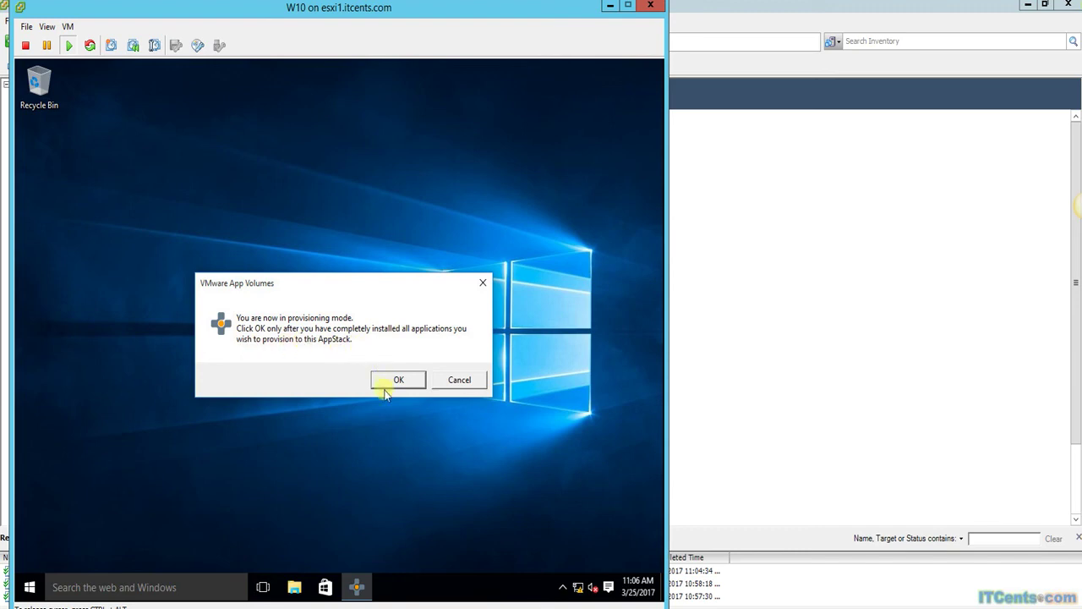
Open the DVD Drive (D:) Apps disc in the VM and launch the FoxitReader installer.
{"action": "left_click", "coordinate": [160, 561]}
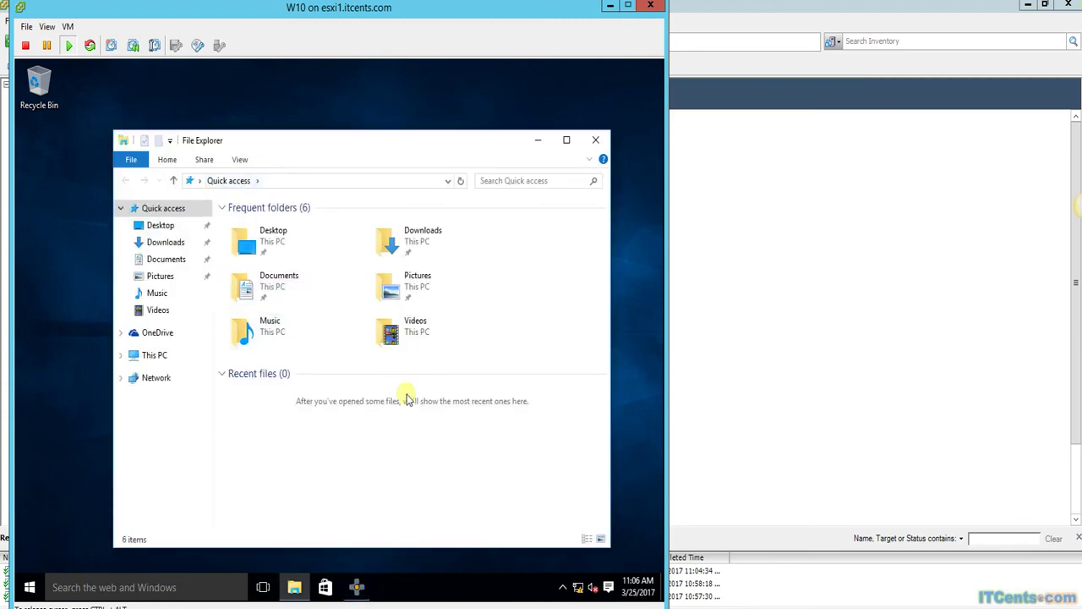
{"action": "left_click", "coordinate": [139, 357]}
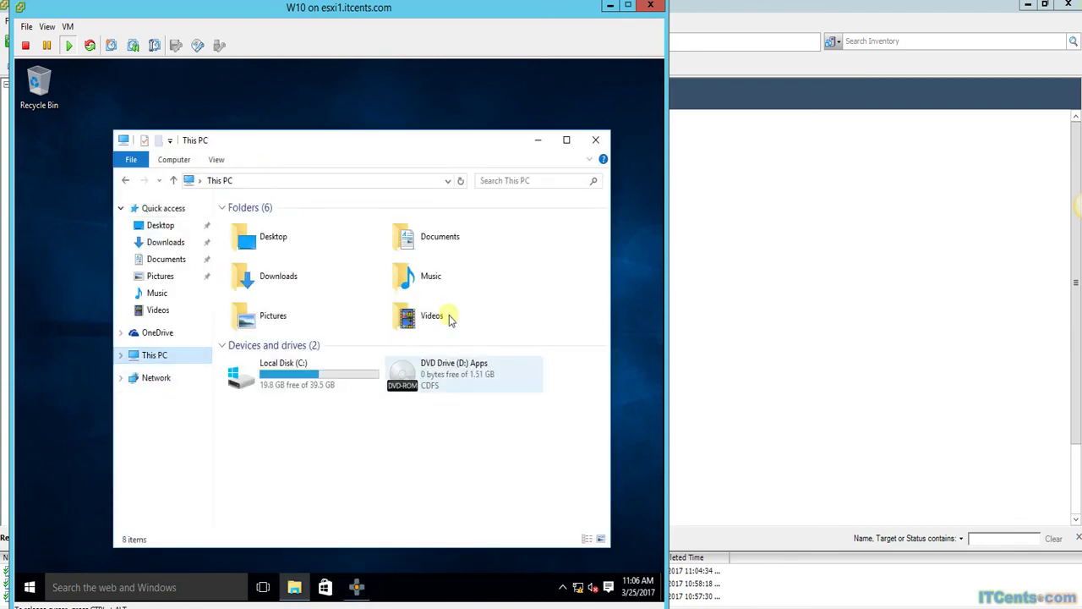
{"action": "double_click", "coordinate": [430, 379]}
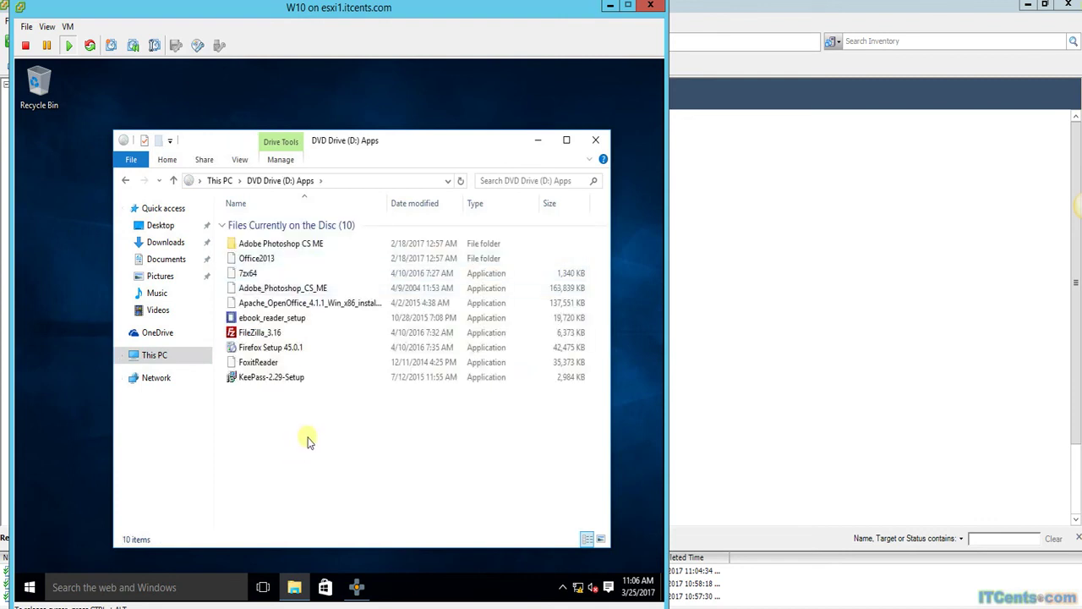
{"action": "left_click", "coordinate": [266, 365]}
{"action": "double_click", "coordinate": [265, 365]}
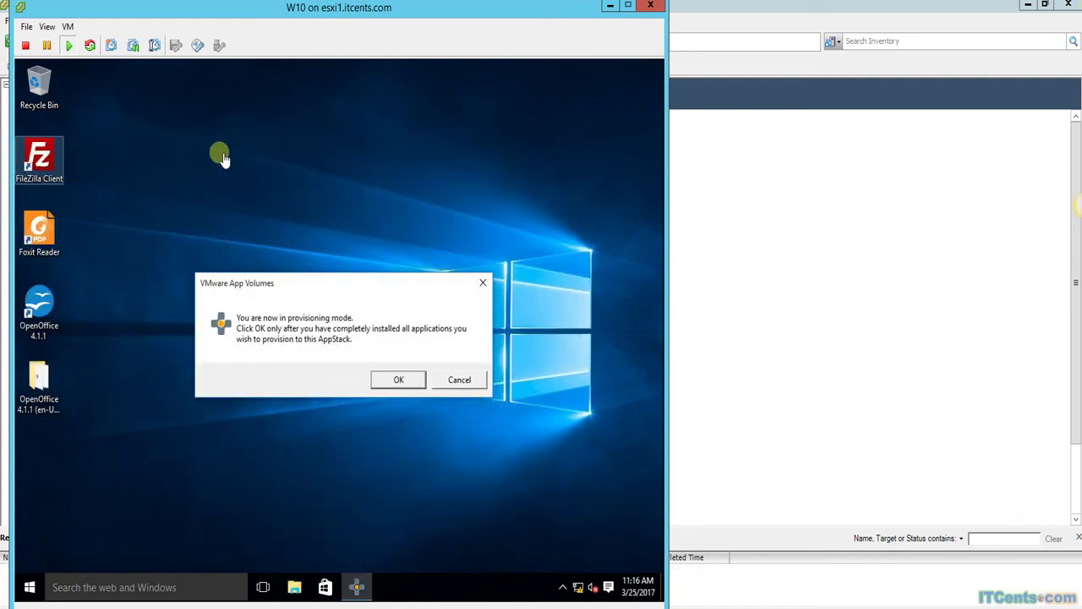
{"action": "left_click", "coordinate": [219, 156]}
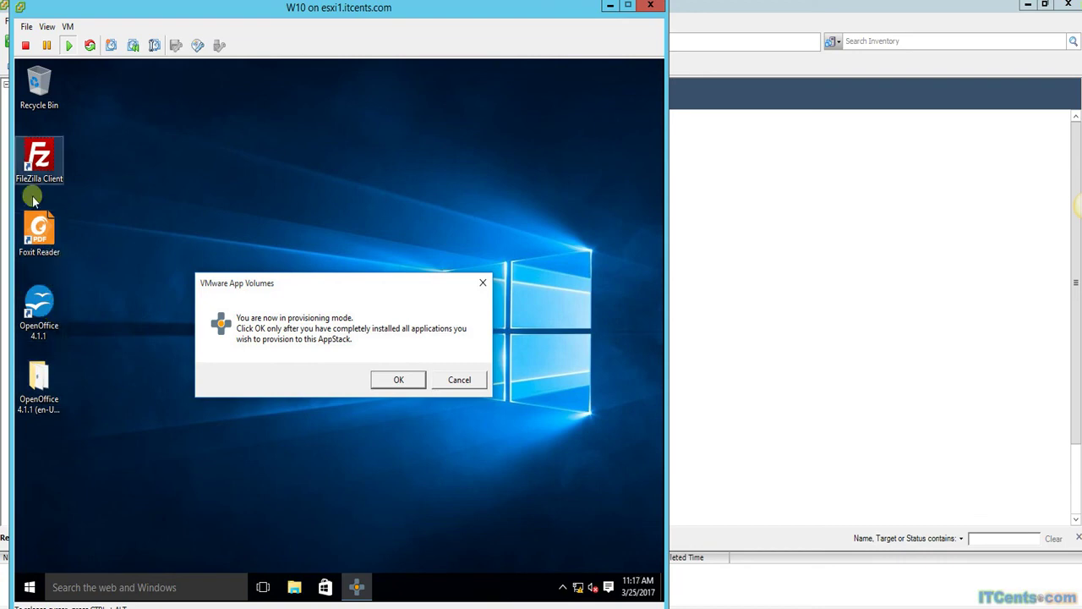
{"action": "left_click", "coordinate": [29, 589]}
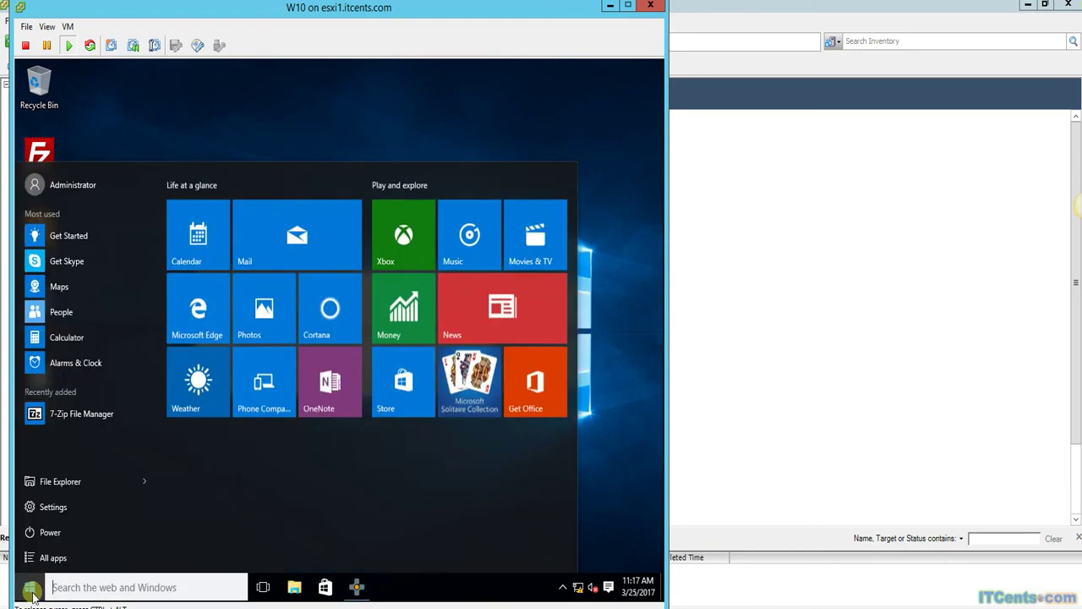
{"action": "left_click", "coordinate": [64, 557]}
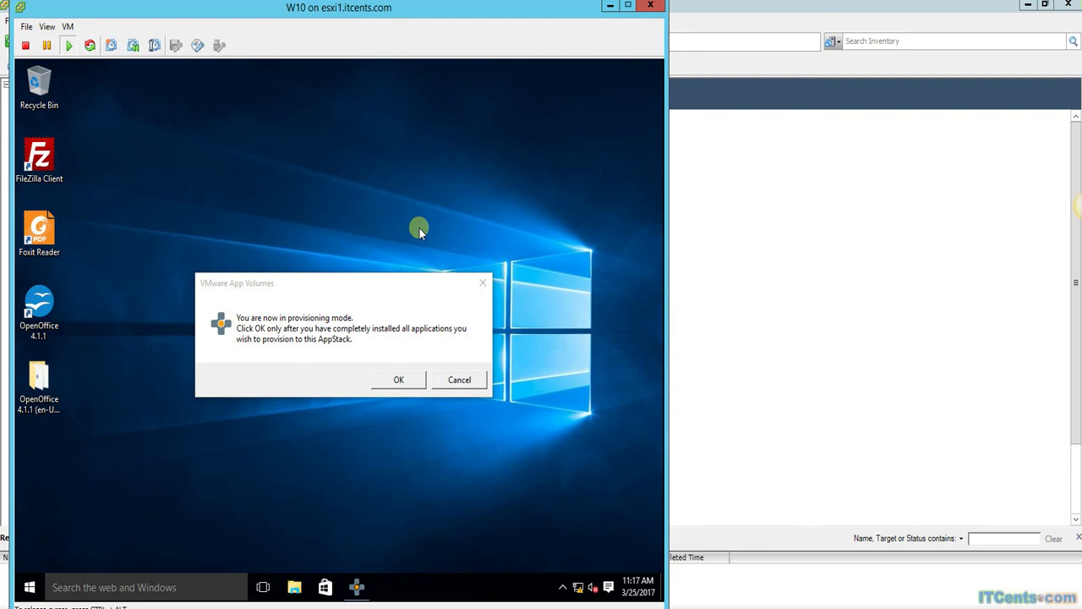
{"action": "left_click", "coordinate": [394, 215]}
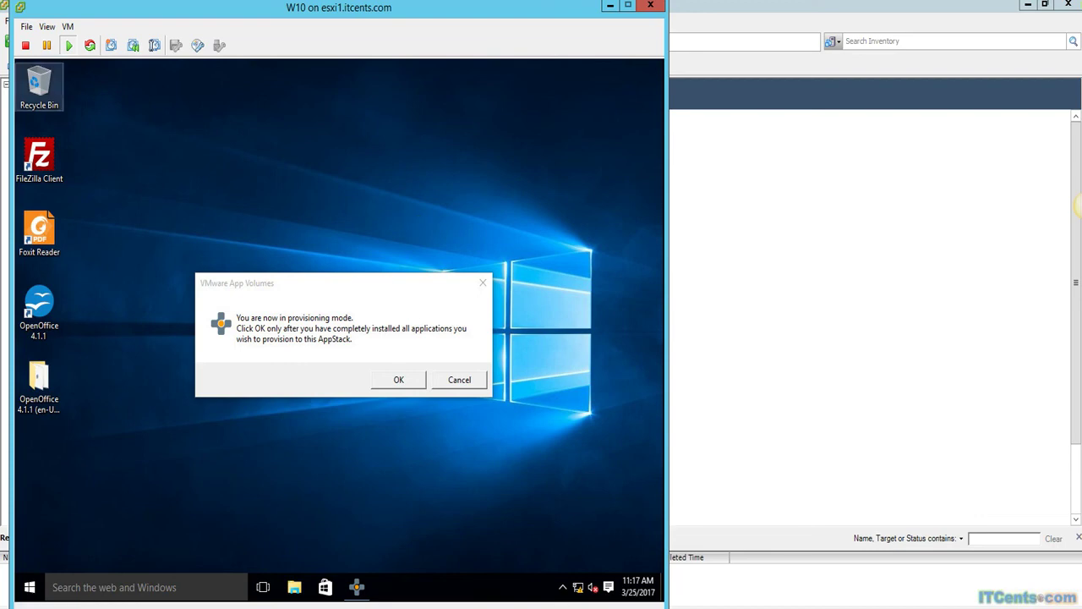
{"action": "left_click", "coordinate": [39, 157]}
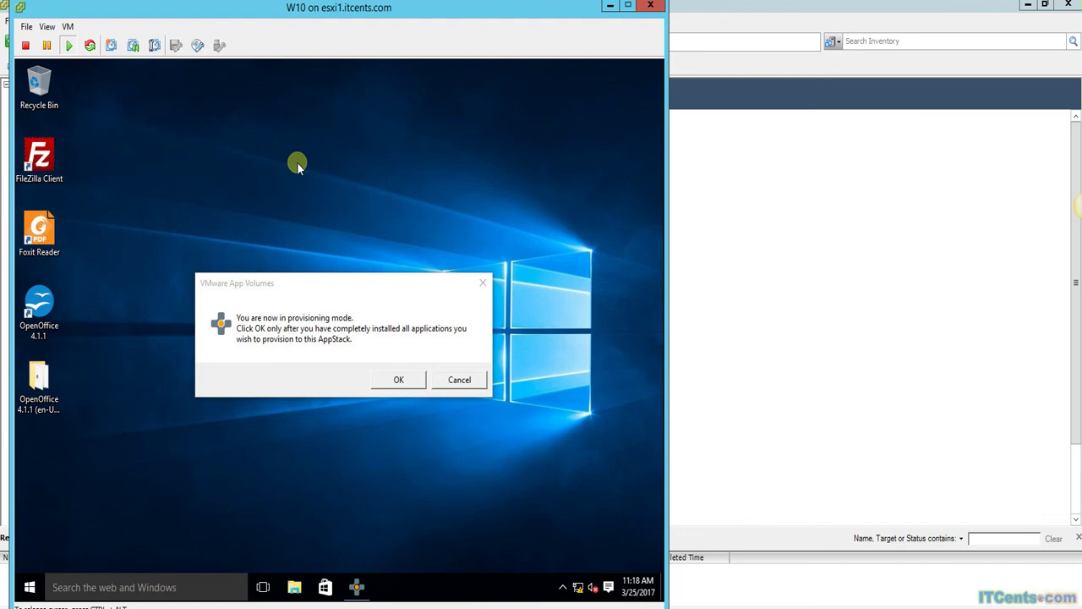
Switch the W10 VM's CD/DVD drive 1 from Apps.iso to Client Device.
{"action": "left_click", "coordinate": [198, 59]}
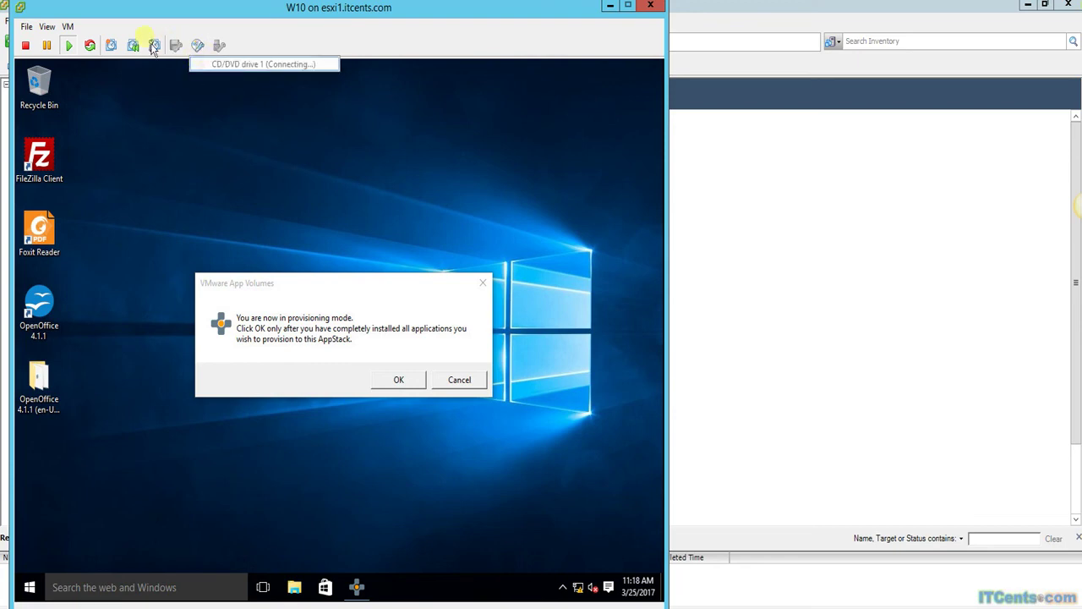
{"action": "left_click", "coordinate": [68, 27]}
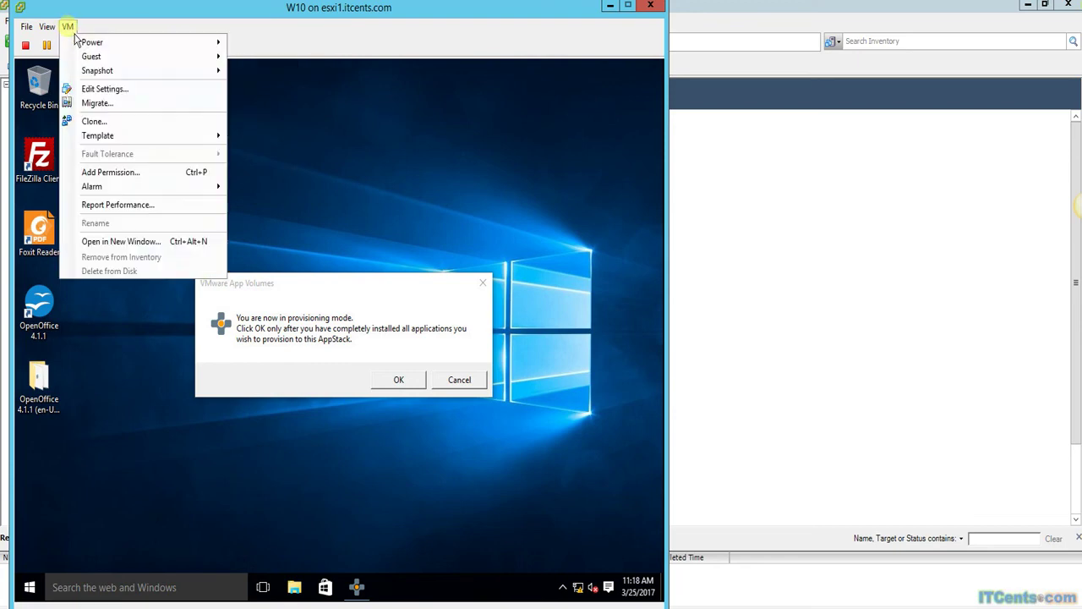
{"action": "left_click", "coordinate": [105, 89]}
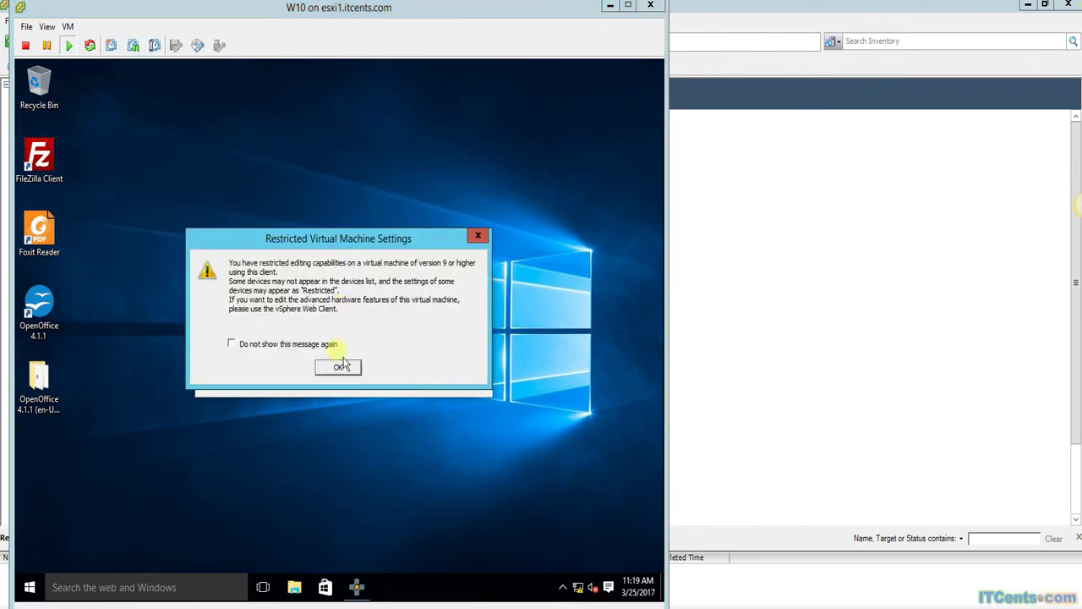
{"action": "left_click", "coordinate": [343, 371]}
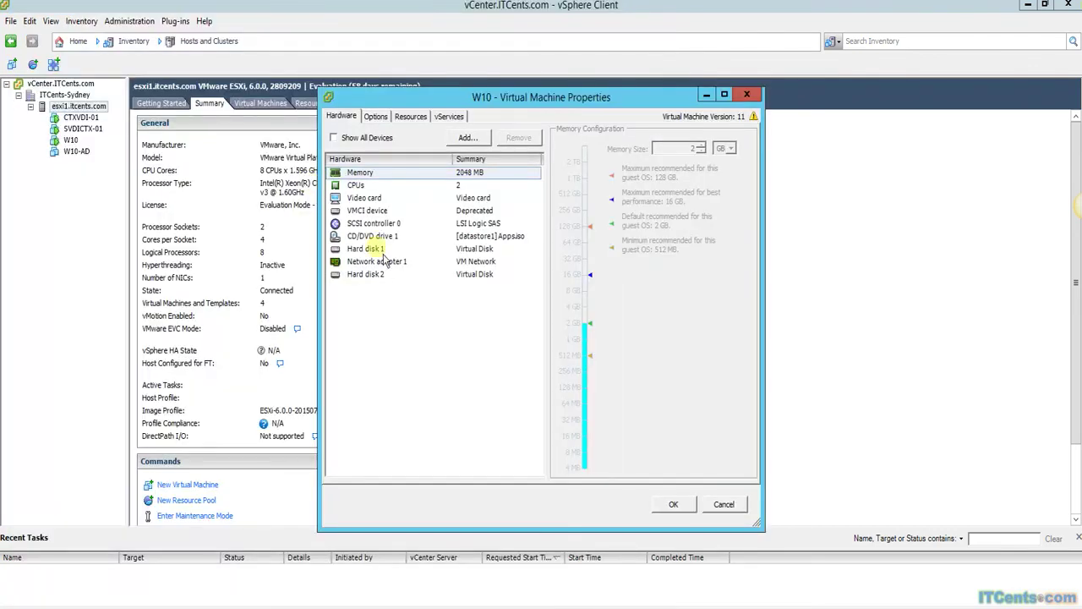
{"action": "left_click", "coordinate": [372, 236]}
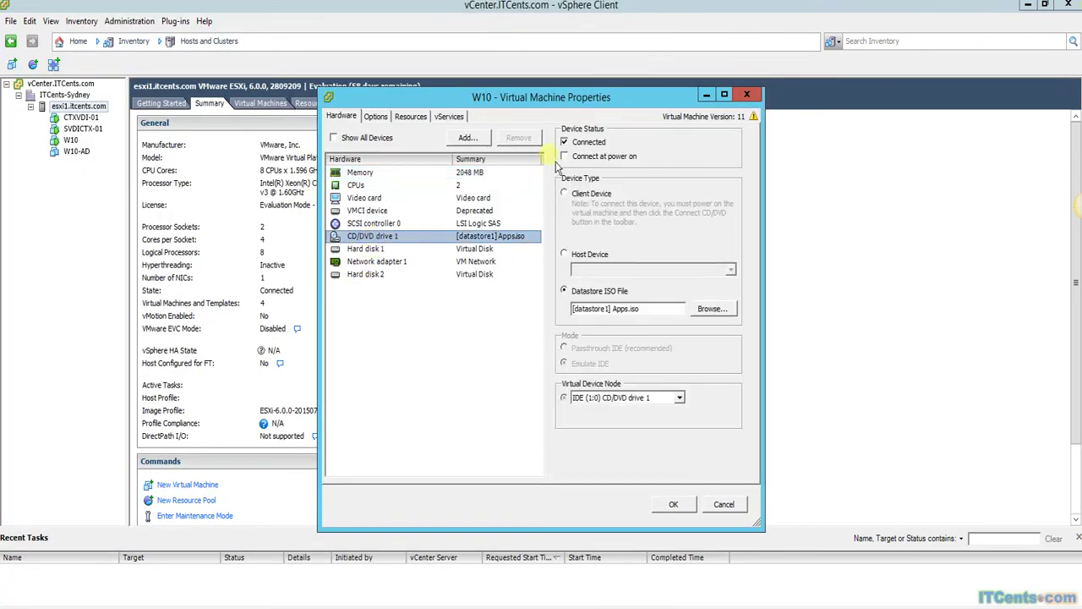
{"action": "left_click", "coordinate": [590, 193]}
{"action": "left_click", "coordinate": [673, 504]}
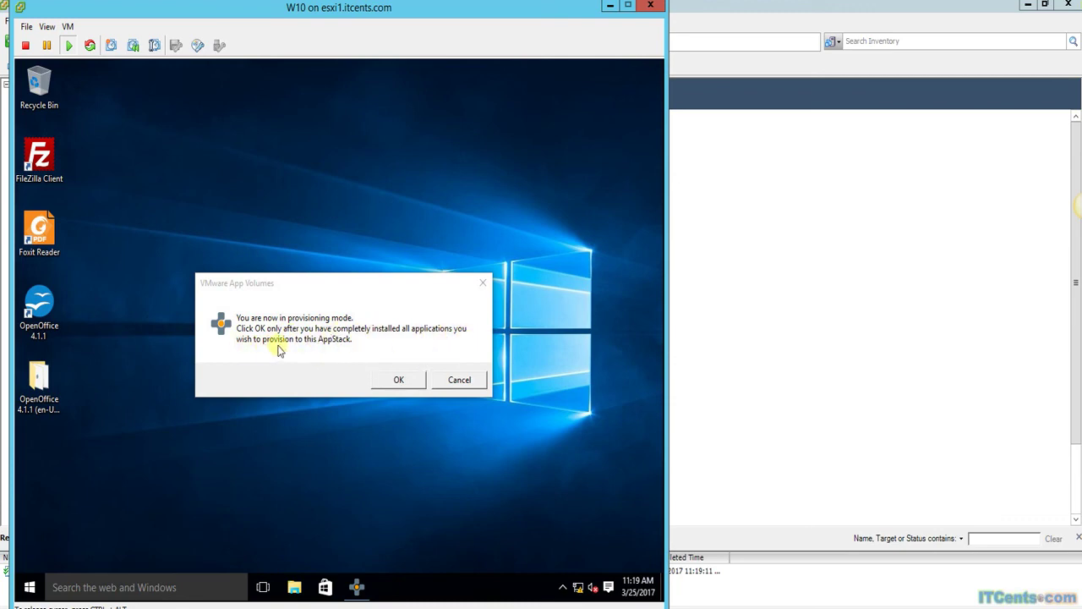
Confirm all apps are installed, reboot to complete provisioning, then close Citrix Receiver.
{"action": "left_click", "coordinate": [388, 381]}
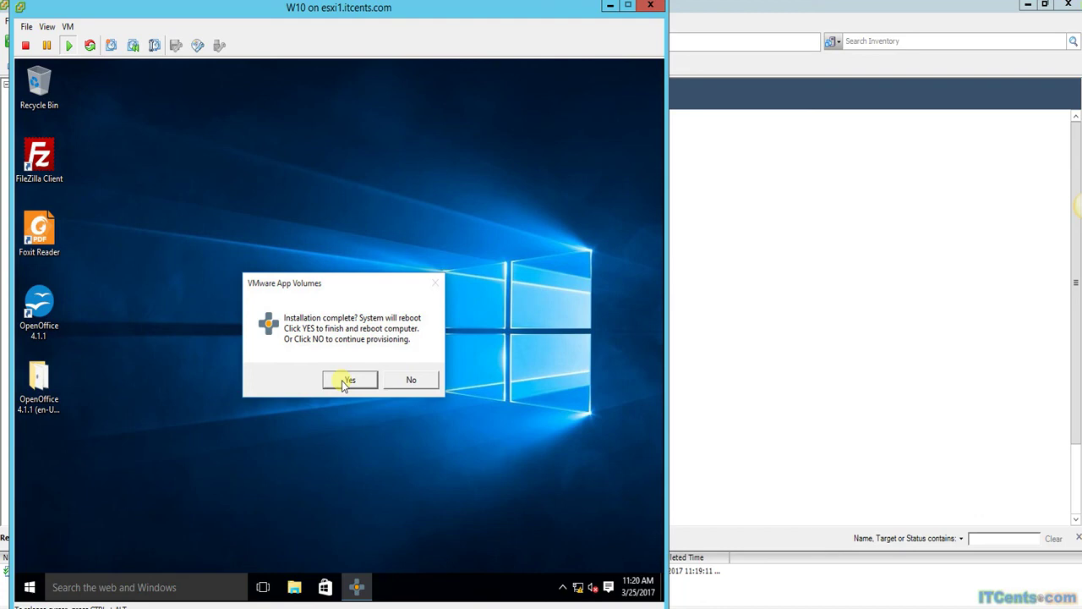
{"action": "left_click", "coordinate": [347, 380]}
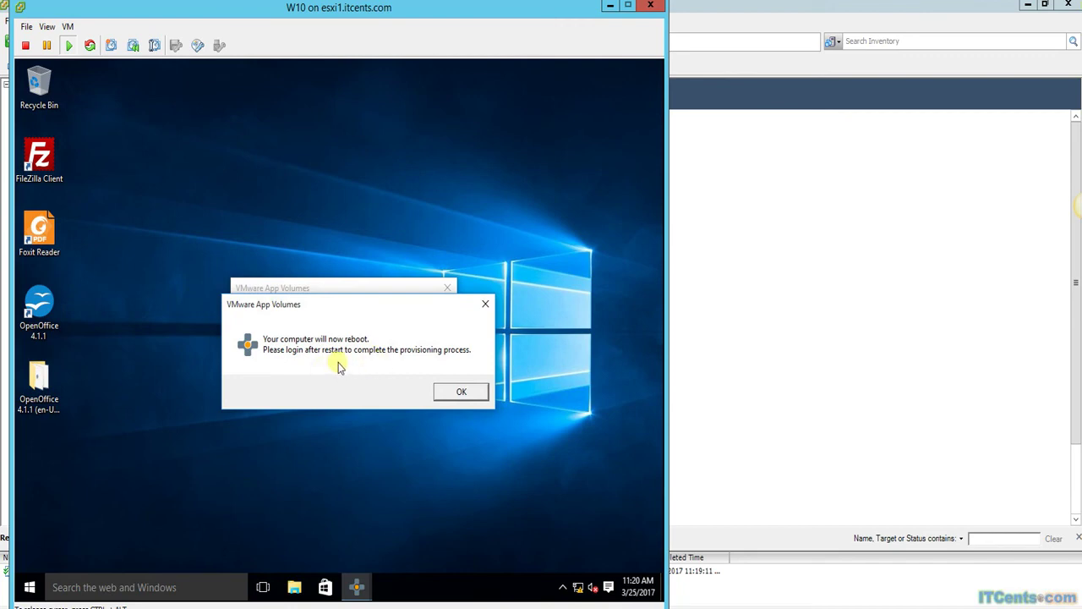
{"action": "left_click", "coordinate": [460, 393]}
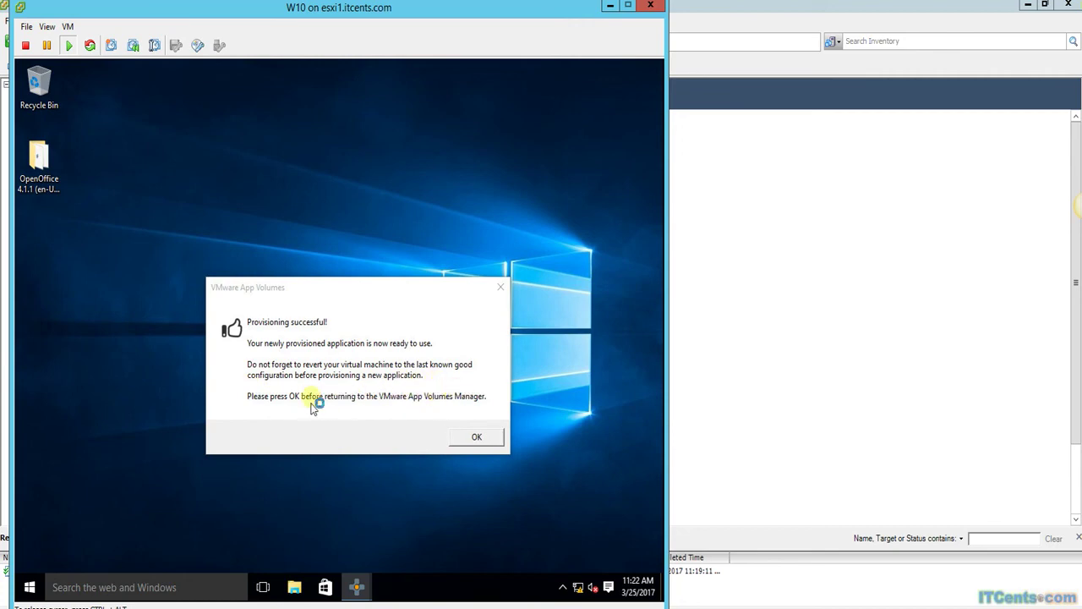
{"action": "left_click", "coordinate": [479, 439]}
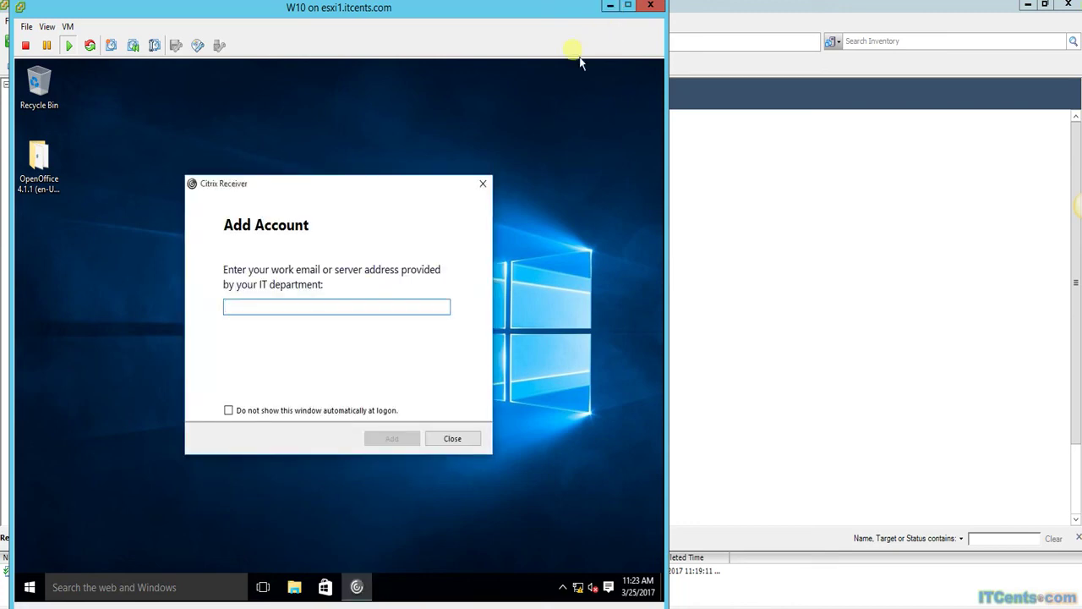
{"action": "left_click", "coordinate": [484, 184]}
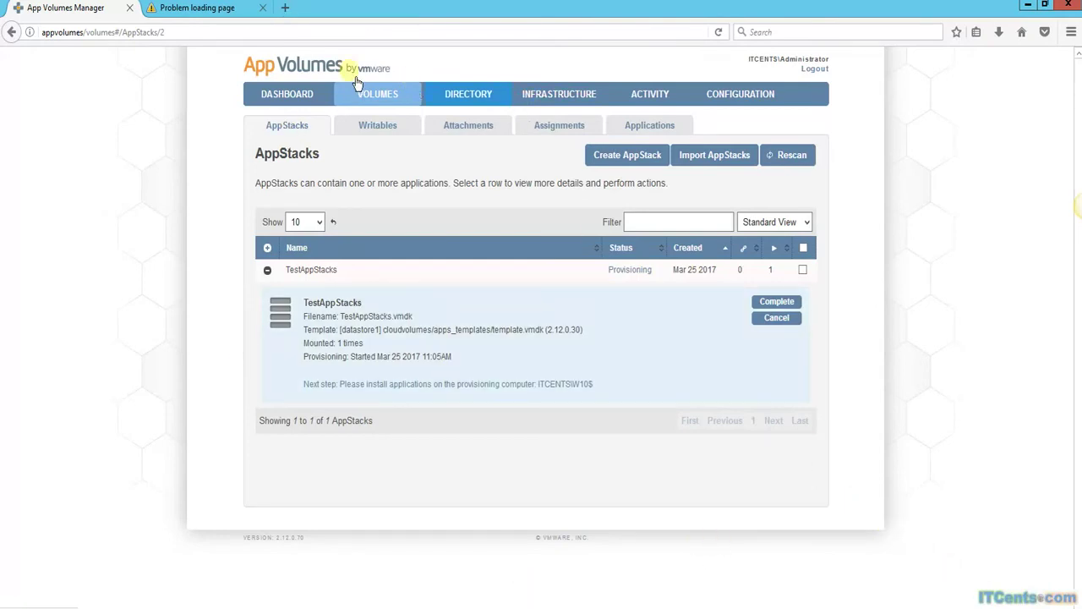
Refresh the AppStacks list and expand TestAppStacks to confirm Enabled, 928 MB, 8 applications.
{"action": "left_click", "coordinate": [718, 34]}
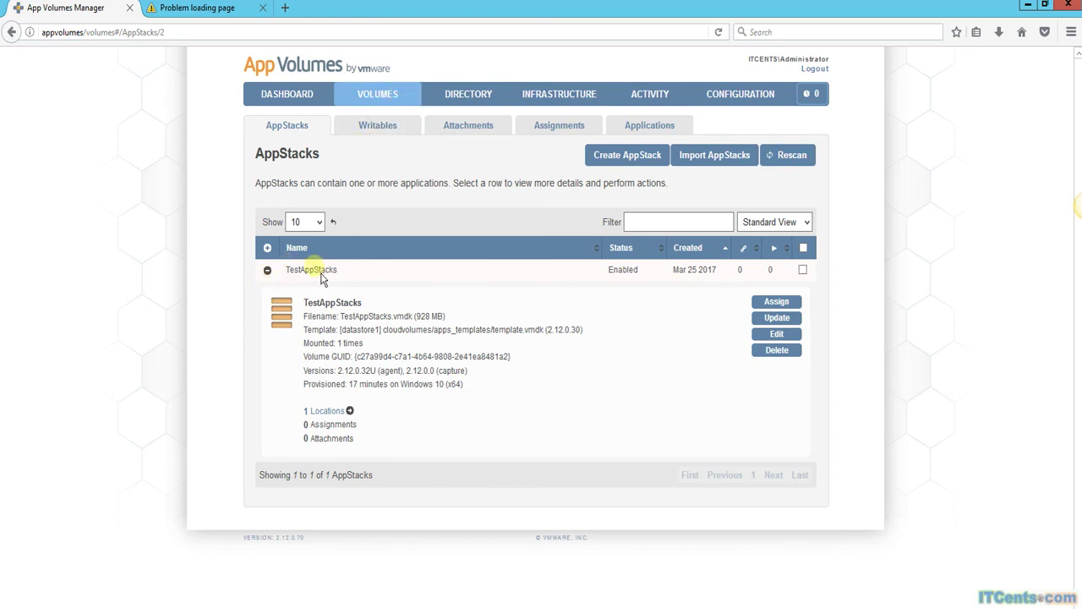
{"action": "left_click", "coordinate": [271, 280]}
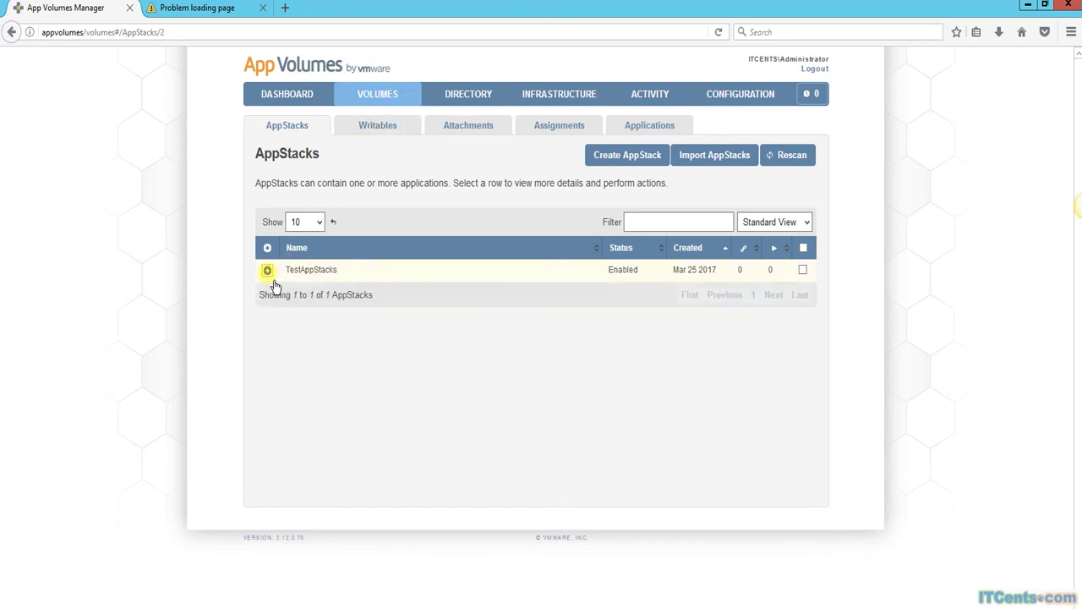
{"action": "left_click", "coordinate": [267, 271]}
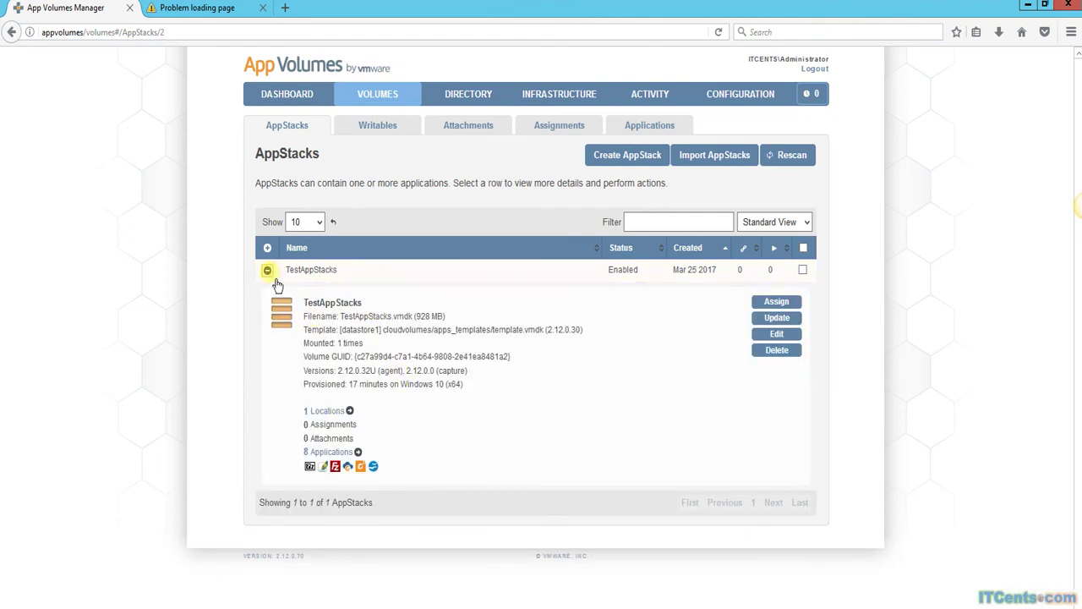
{"action": "left_click", "coordinate": [274, 280]}
{"action": "left_click", "coordinate": [267, 272]}
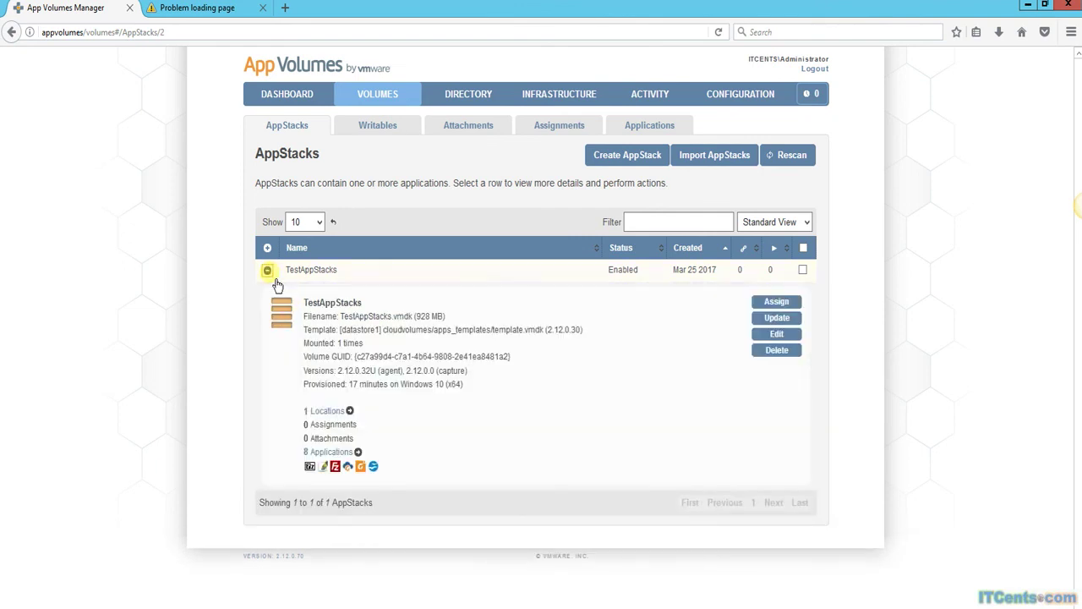
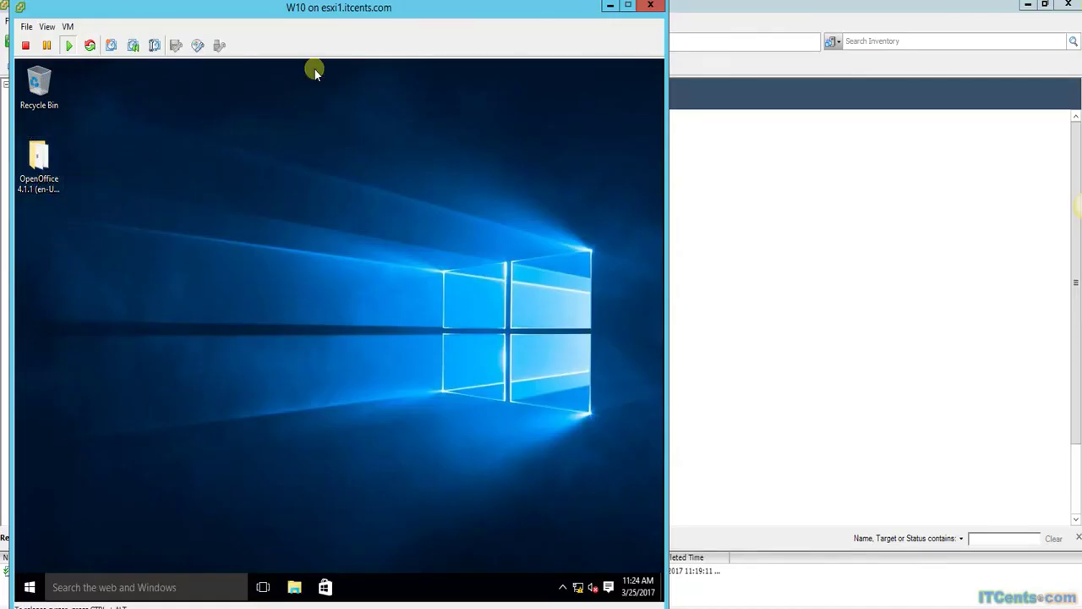
Minimize the W10 console, power on the W10-AD virtual machine, and open its console.
{"action": "left_click", "coordinate": [609, 6]}
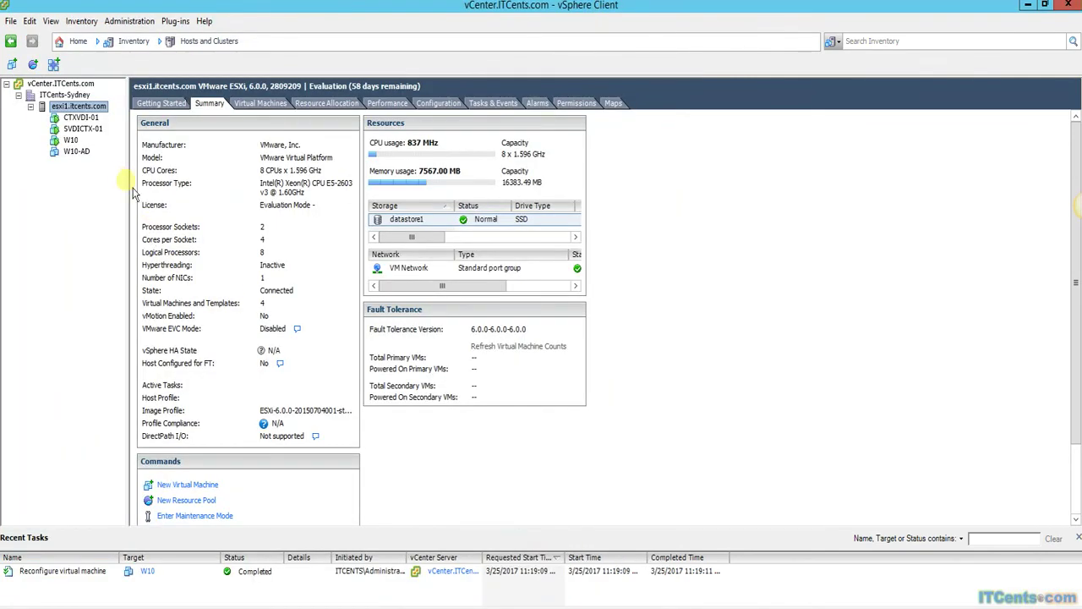
{"action": "right_click", "coordinate": [78, 153]}
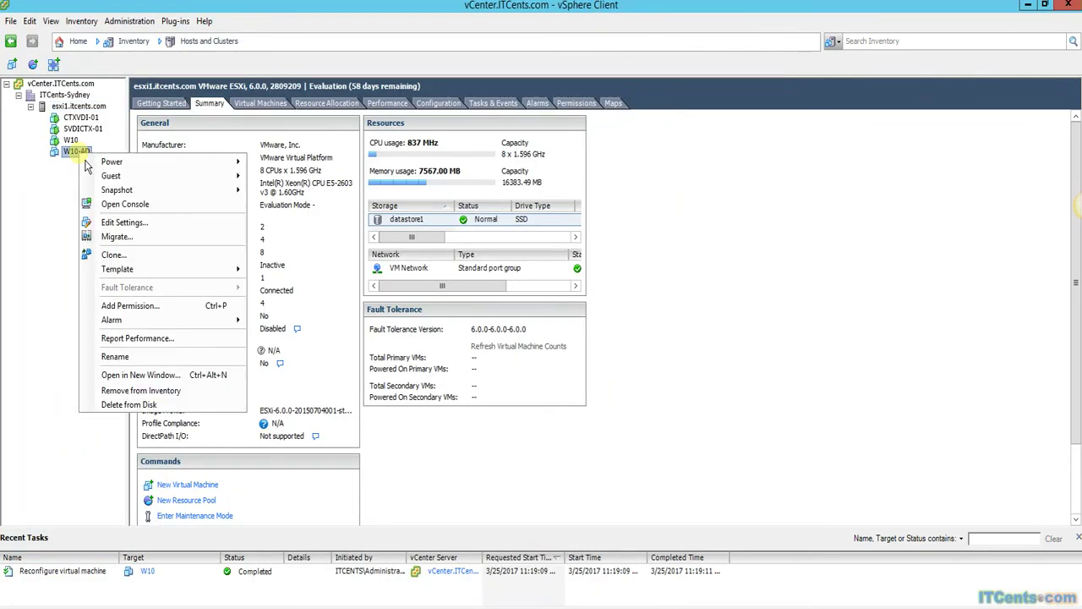
{"action": "mouse_move", "coordinate": [158, 167]}
{"action": "left_click", "coordinate": [285, 163]}
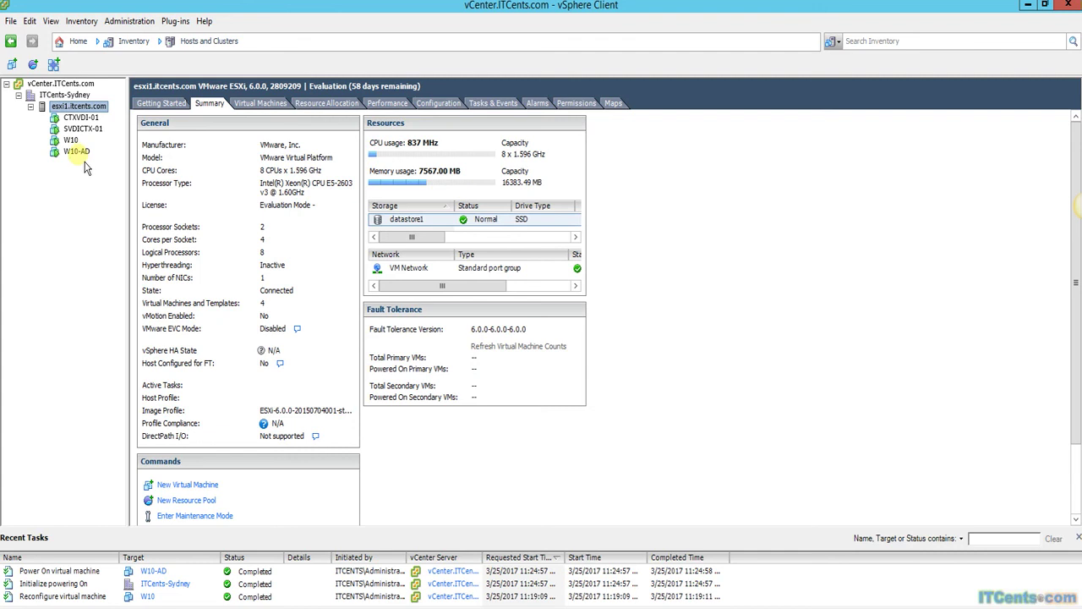
{"action": "right_click", "coordinate": [77, 152]}
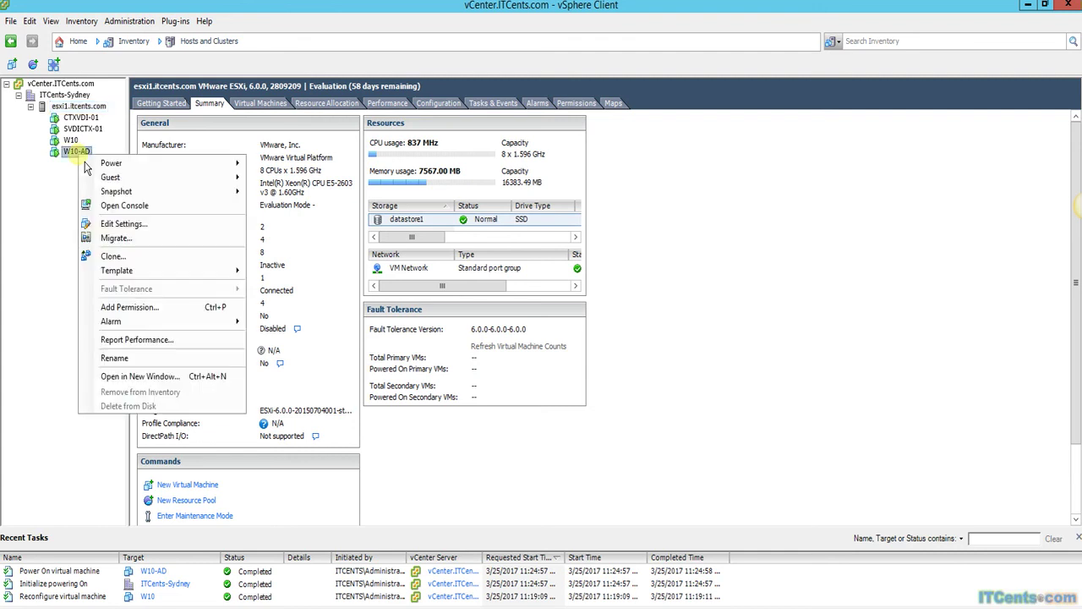
{"action": "left_click", "coordinate": [131, 217]}
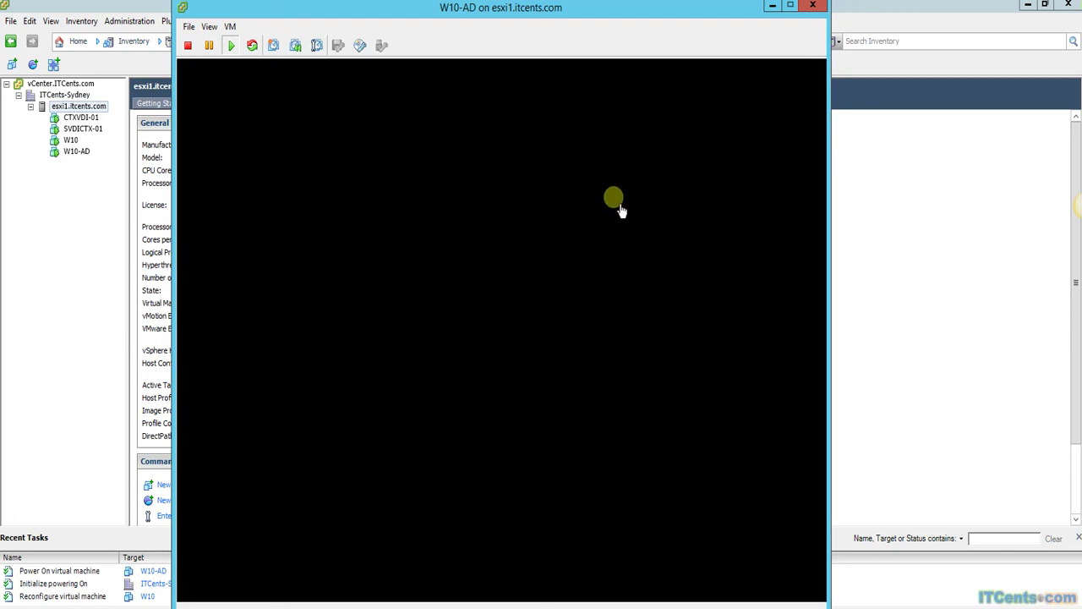
Reposition the W10-AD console, let it boot to the Windows lock screen, and show its VM menu.
{"action": "left_click_drag", "start_coordinate": [649, 18], "coordinate": [585, 30]}
{"action": "left_click", "coordinate": [603, 106]}
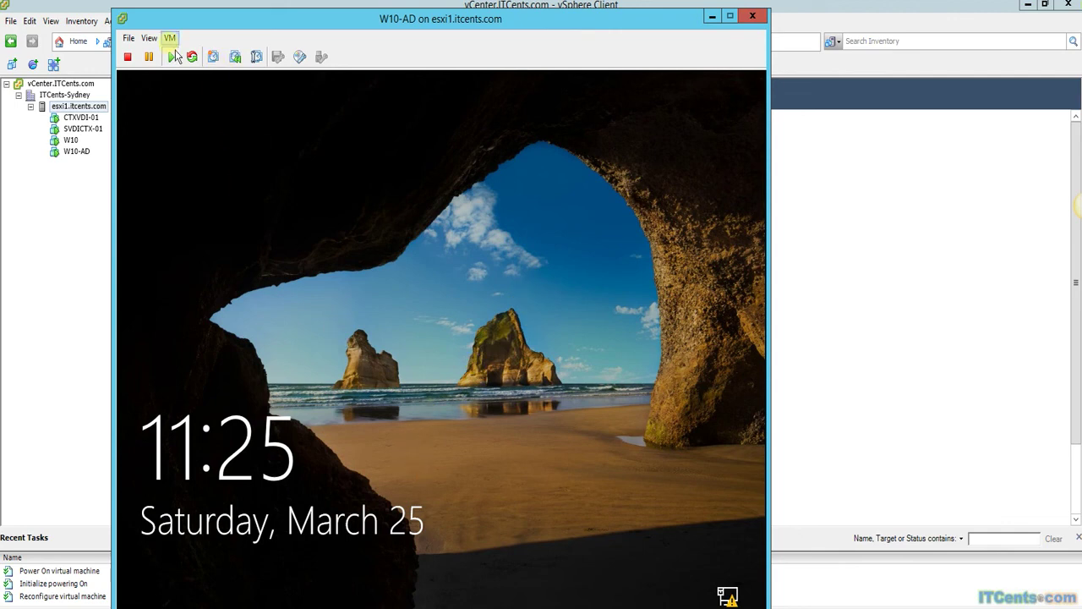
{"action": "left_click", "coordinate": [169, 39]}
Sign in to W10-AD as Administrator, review and close Programs and Features, then show the Start menu.
{"action": "left_click", "coordinate": [226, 19]}
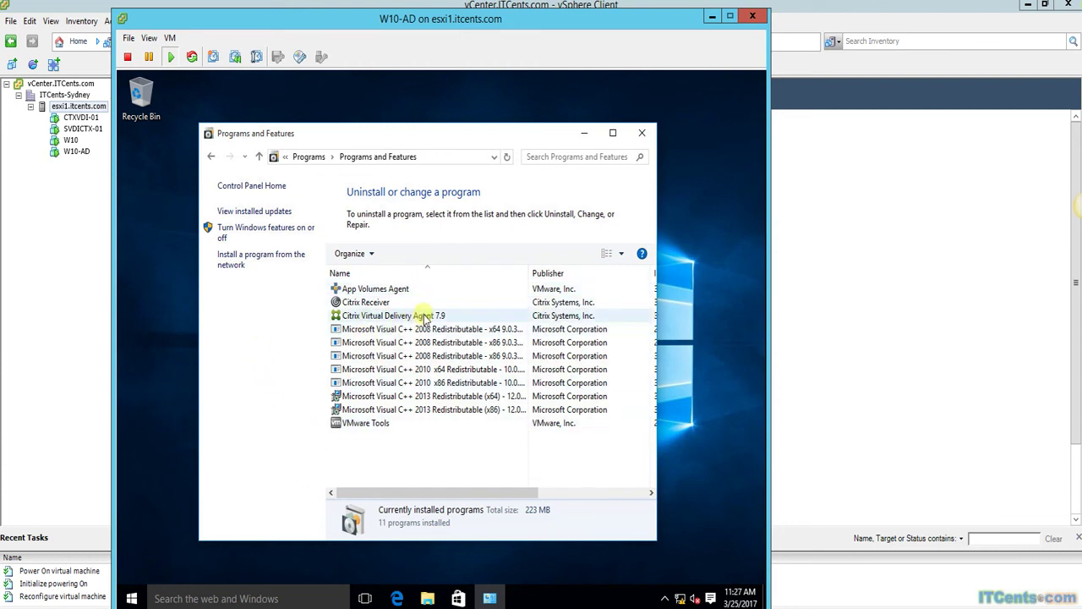
{"action": "left_click", "coordinate": [642, 133]}
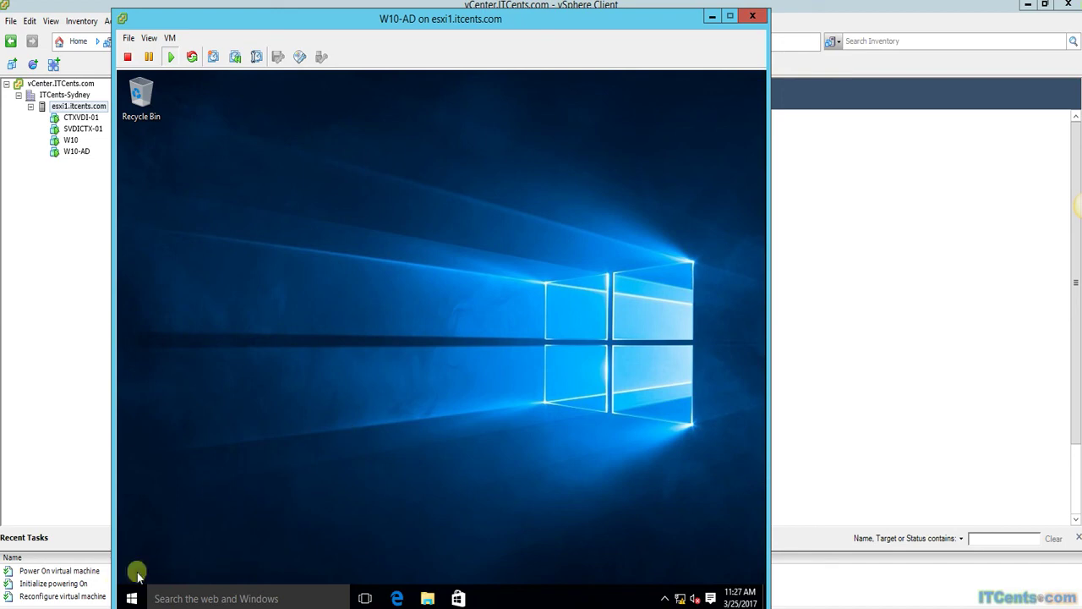
{"action": "left_click", "coordinate": [131, 598]}
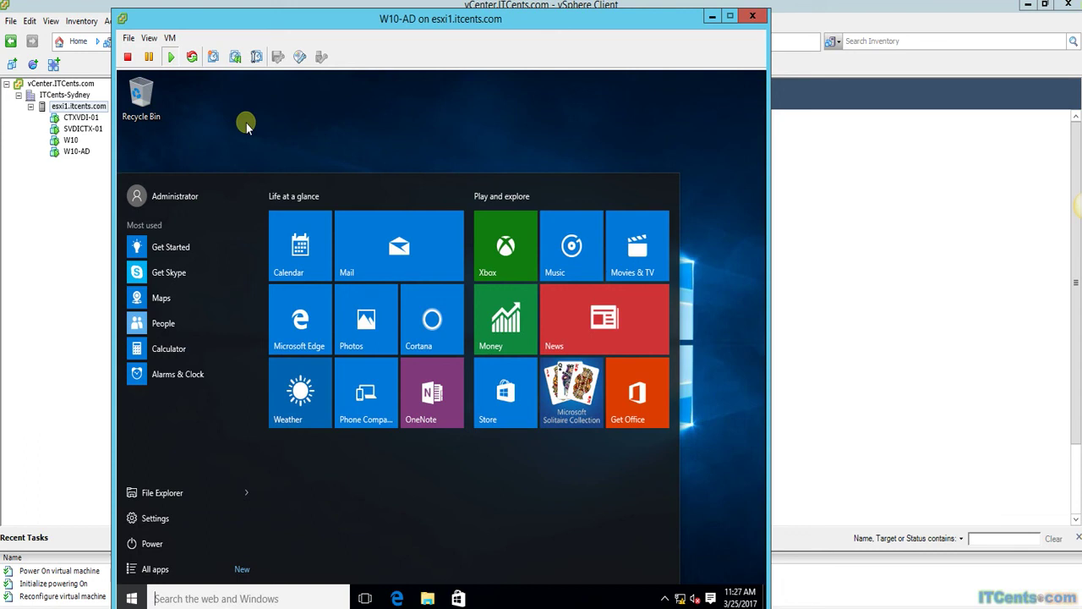
Close the Start menu, shift the W10-AD console left, and minimize it.
{"action": "left_click", "coordinate": [246, 123]}
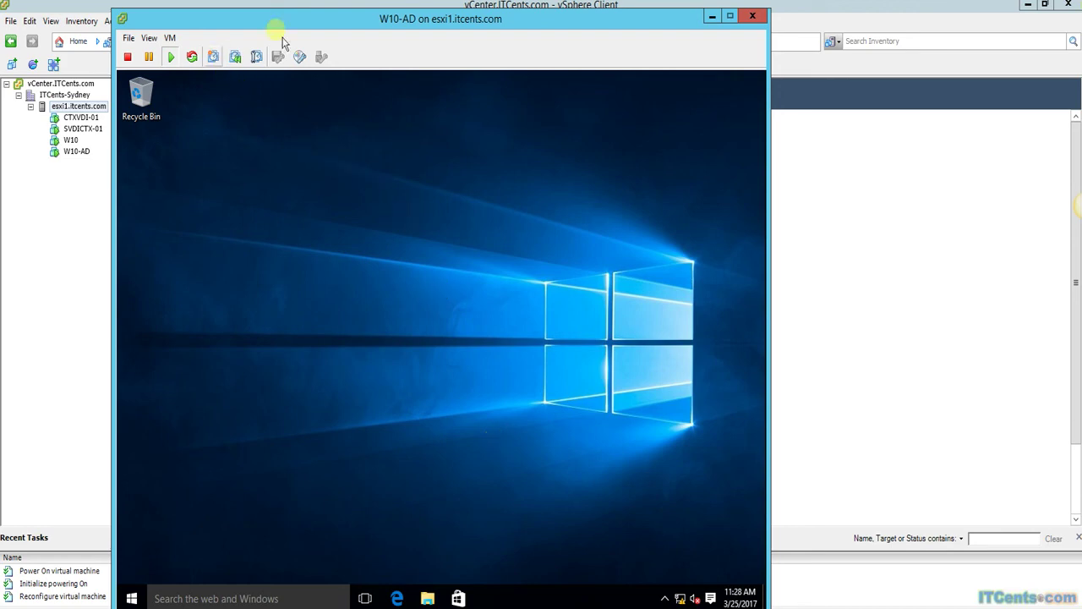
{"action": "left_click_drag", "start_coordinate": [331, 22], "coordinate": [261, 31]}
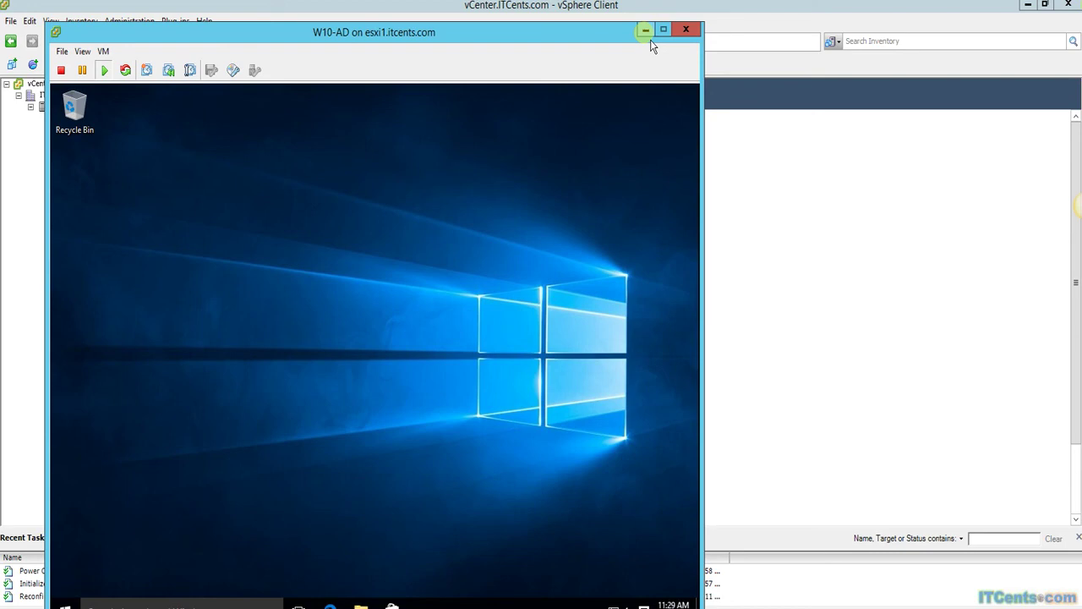
{"action": "left_click", "coordinate": [648, 35]}
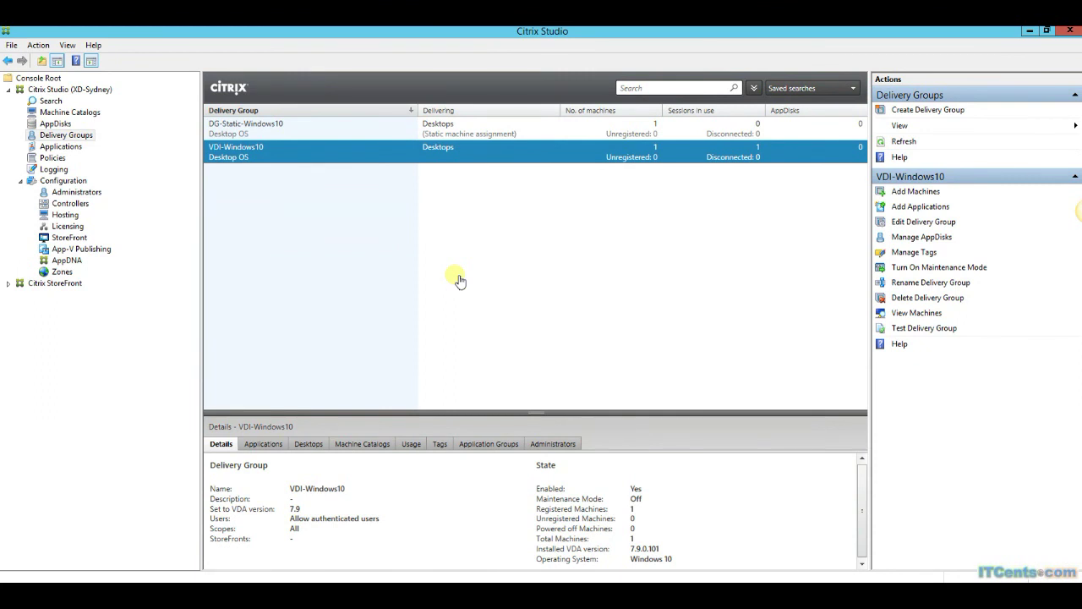
{"action": "left_click", "coordinate": [75, 113]}
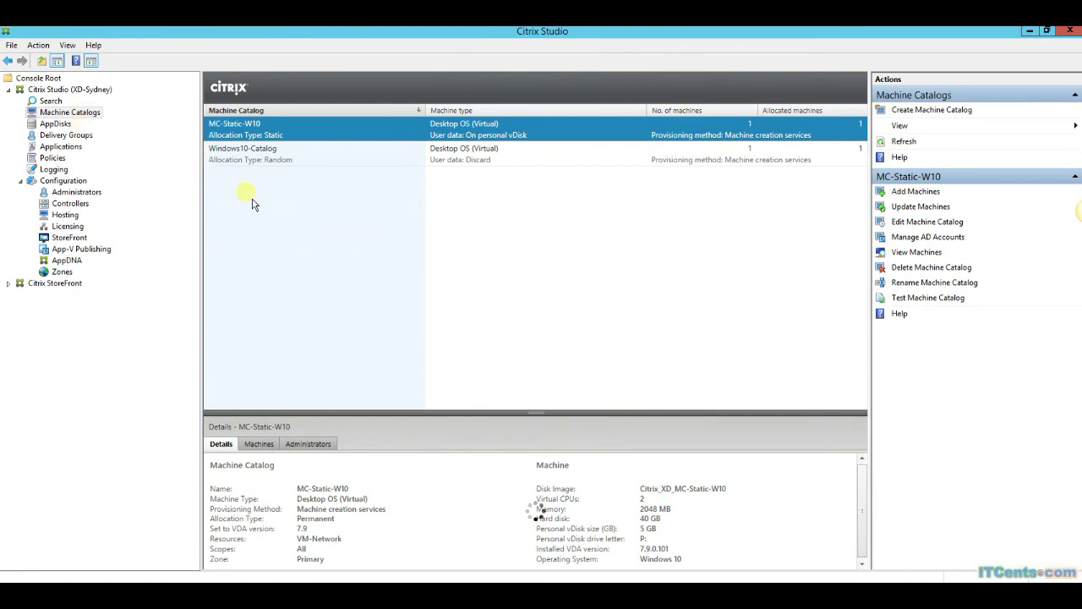
{"action": "left_click", "coordinate": [309, 160]}
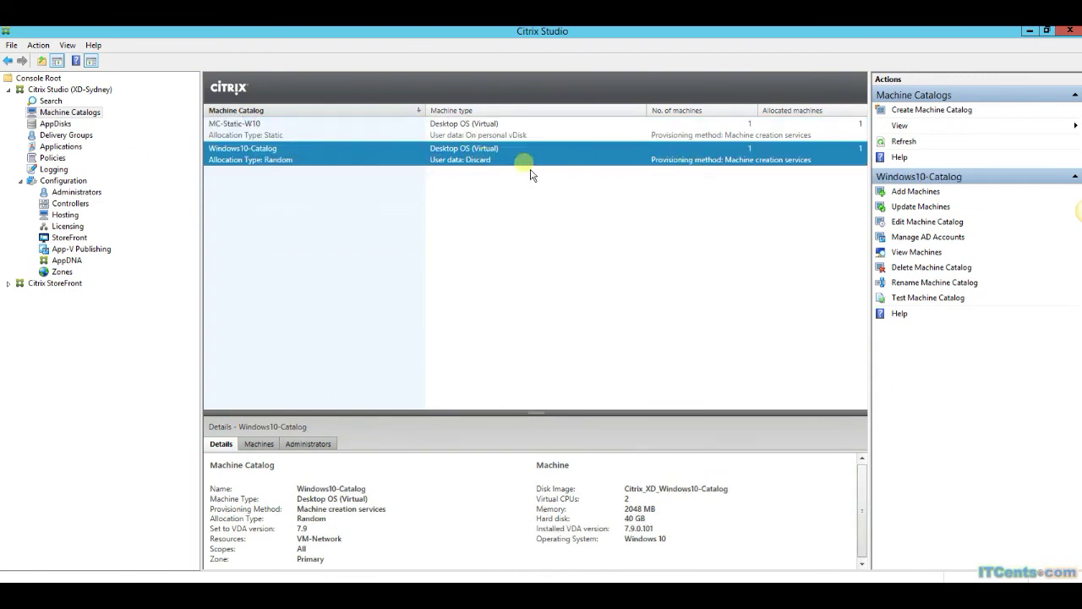
{"action": "left_click", "coordinate": [71, 136]}
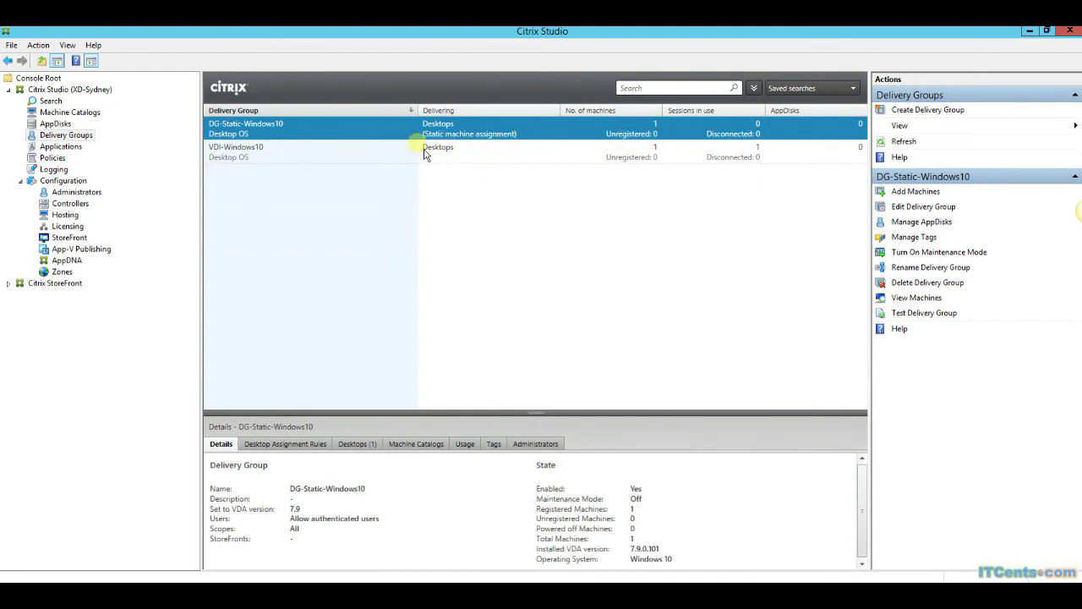
{"action": "left_click", "coordinate": [380, 139]}
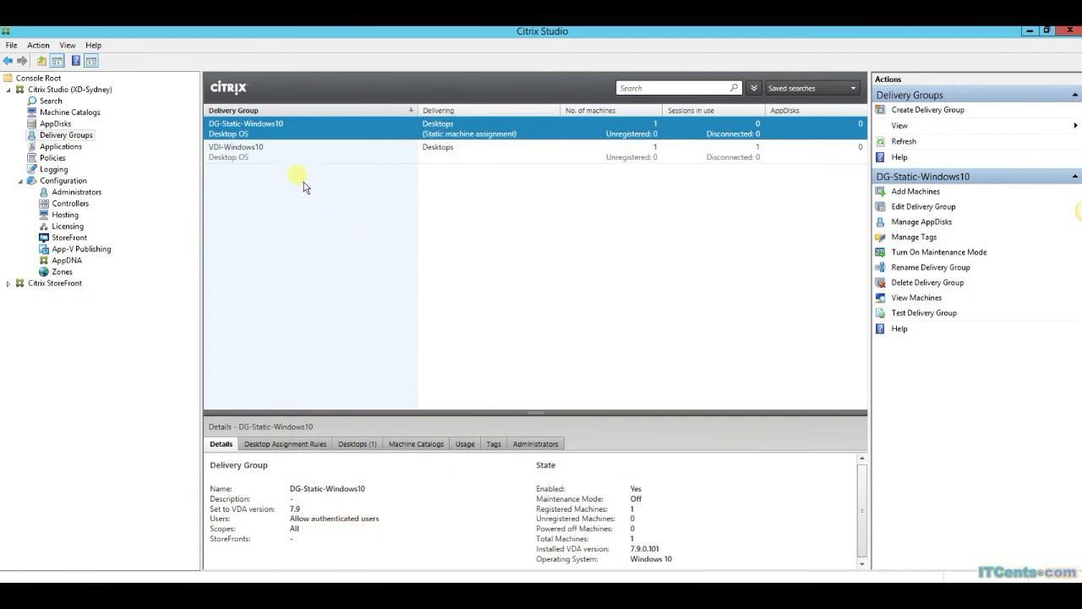
{"action": "left_click", "coordinate": [381, 152]}
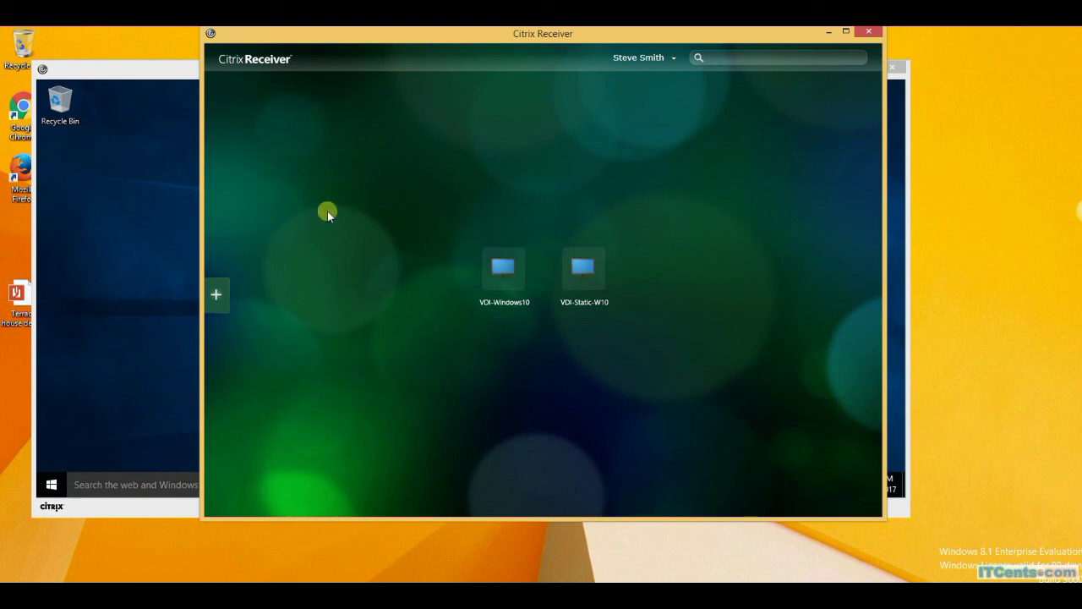
On the VDI-Windows10 desktop, check All apps for Adobe or OpenOffice, finding none, then close Start.
{"action": "left_click", "coordinate": [166, 198]}
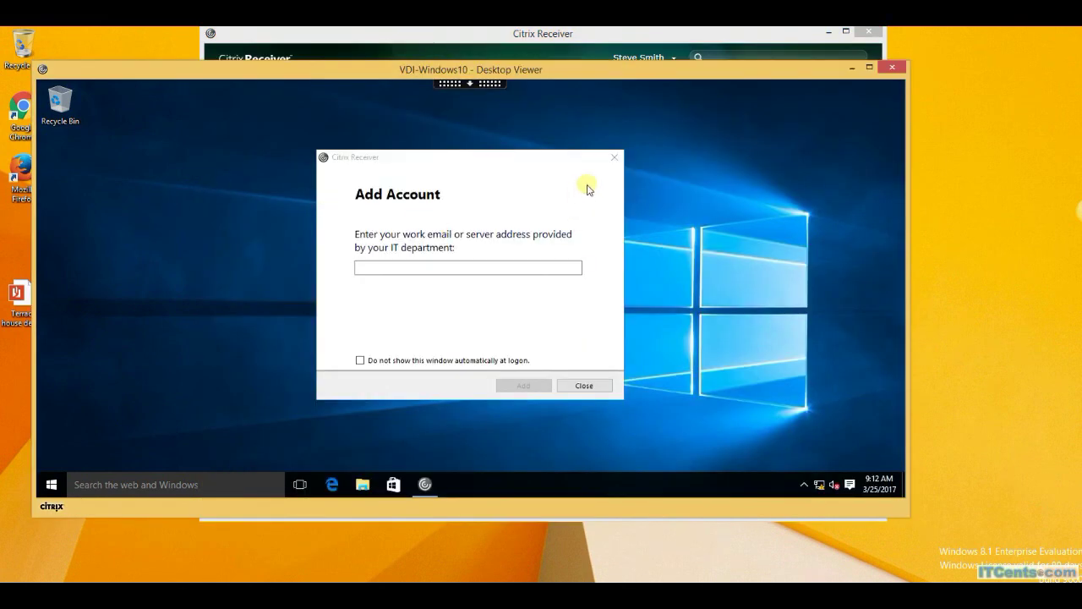
{"action": "left_click", "coordinate": [615, 158]}
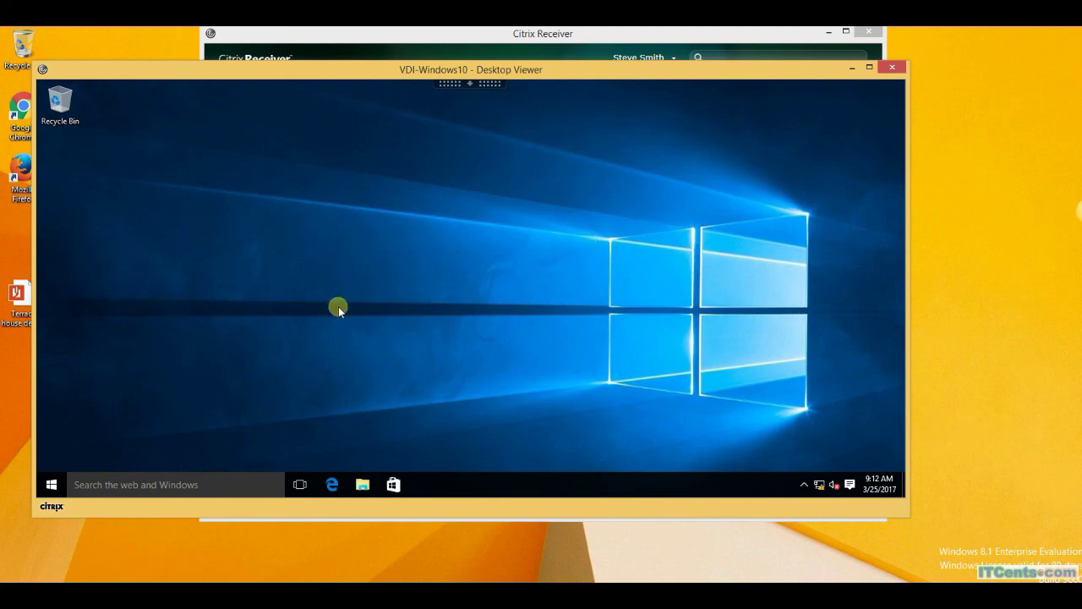
{"action": "left_click", "coordinate": [49, 480]}
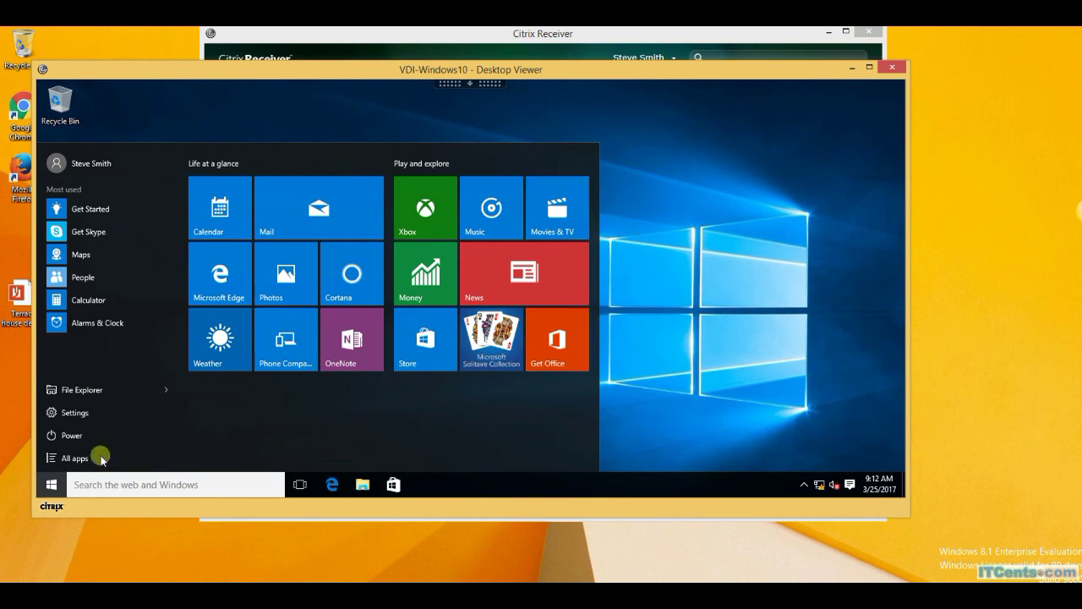
{"action": "left_click", "coordinate": [72, 457]}
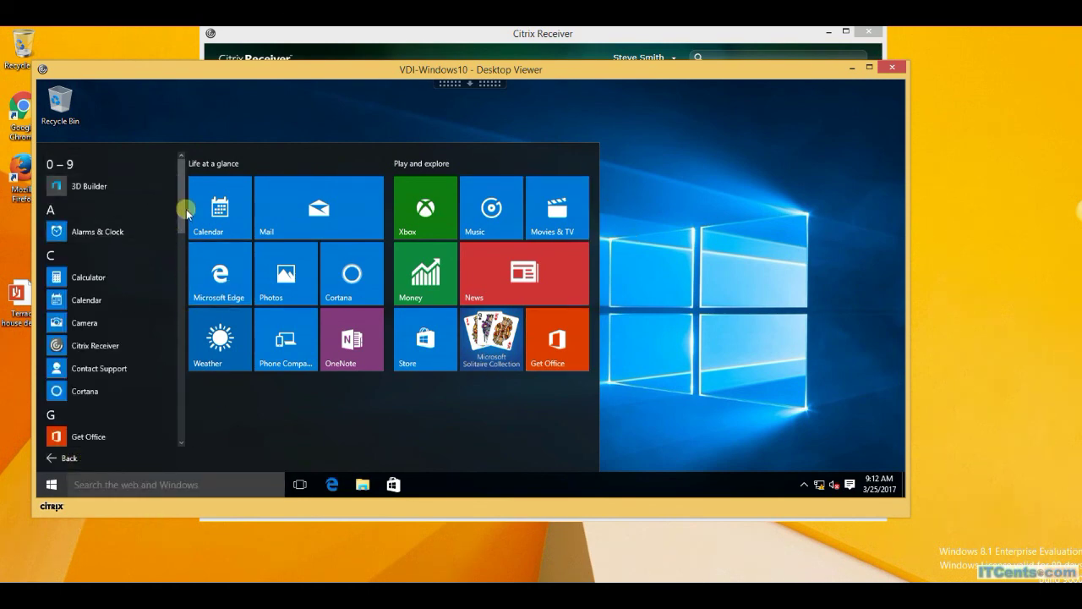
{"action": "left_click_drag", "start_coordinate": [176, 212], "coordinate": [176, 359]}
{"action": "scroll", "coordinate": [176, 461], "scroll_direction": "down", "scroll_amount": 3}
{"action": "left_click_drag", "start_coordinate": [179, 398], "coordinate": [179, 253]}
{"action": "left_click", "coordinate": [786, 237]}
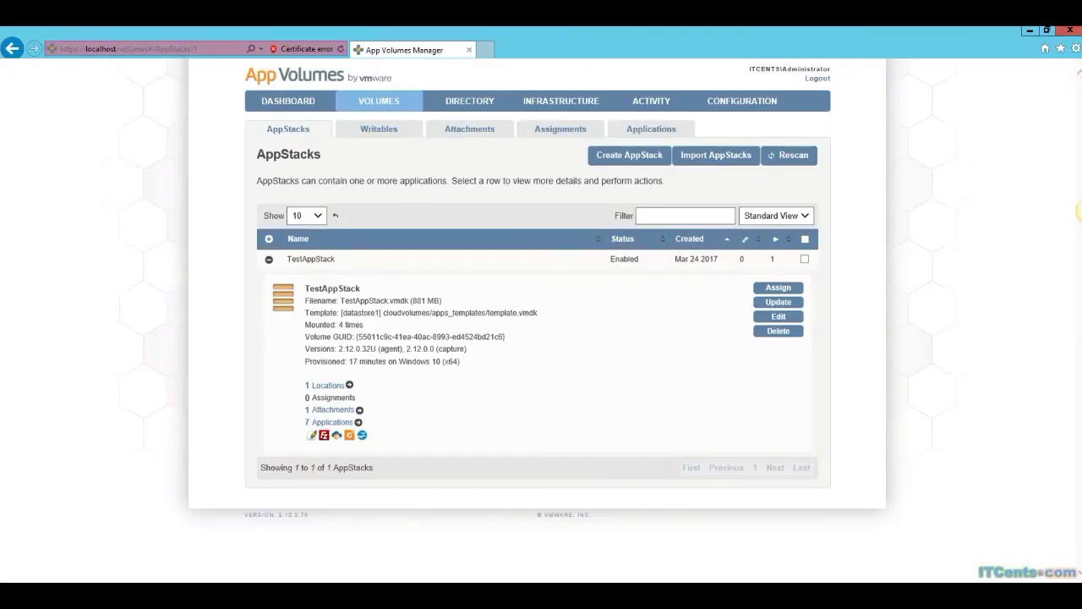
Refresh the AppStacks list, confirm TestAppStack shows 0 attachments, and begin assigning it.
{"action": "left_click", "coordinate": [268, 260]}
{"action": "left_click", "coordinate": [286, 108]}
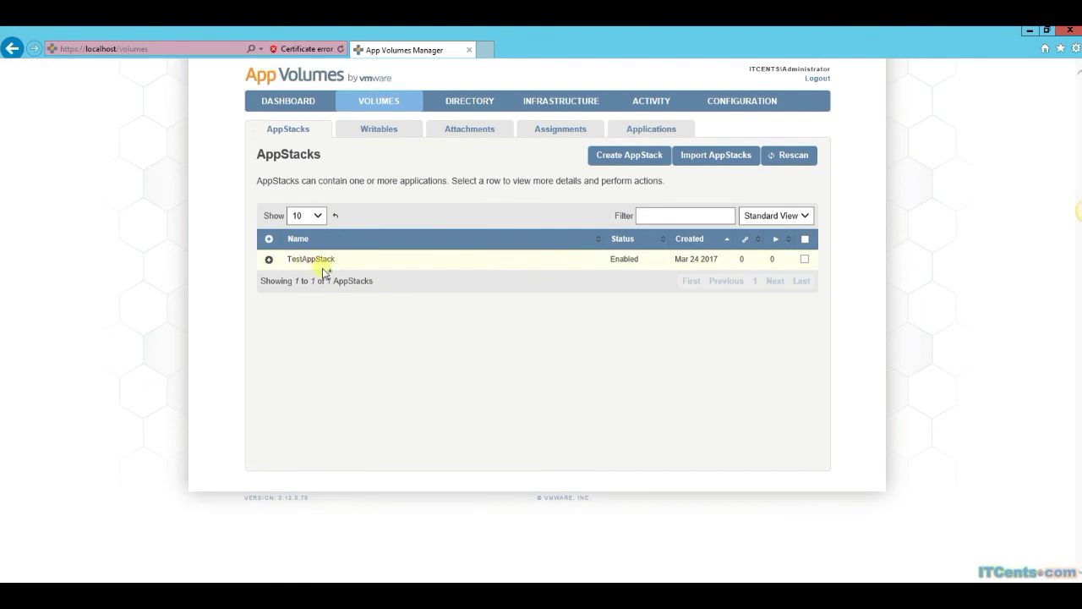
{"action": "left_click", "coordinate": [269, 260]}
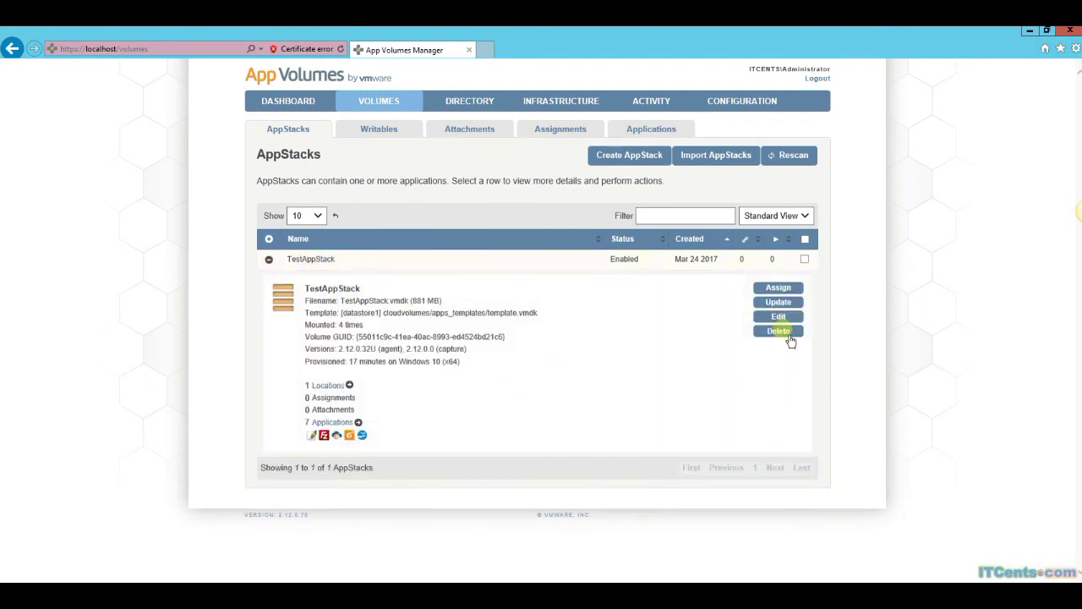
{"action": "left_click", "coordinate": [776, 289]}
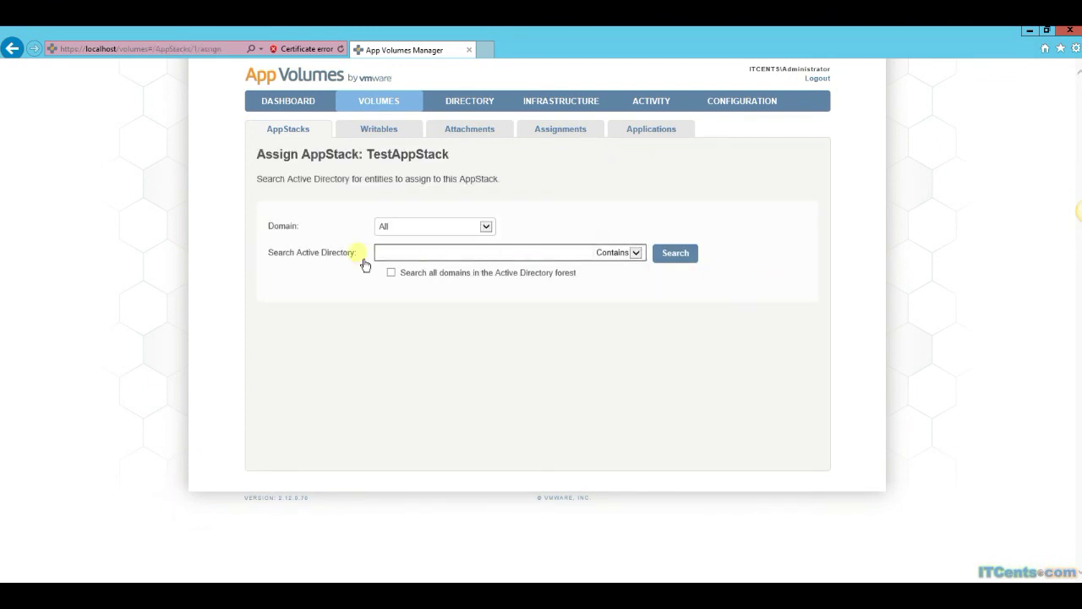
Search the ITCENTS domain for the user's account, select it, and assign TestAppStack to it.
{"action": "left_click", "coordinate": [487, 228]}
{"action": "left_click", "coordinate": [411, 234]}
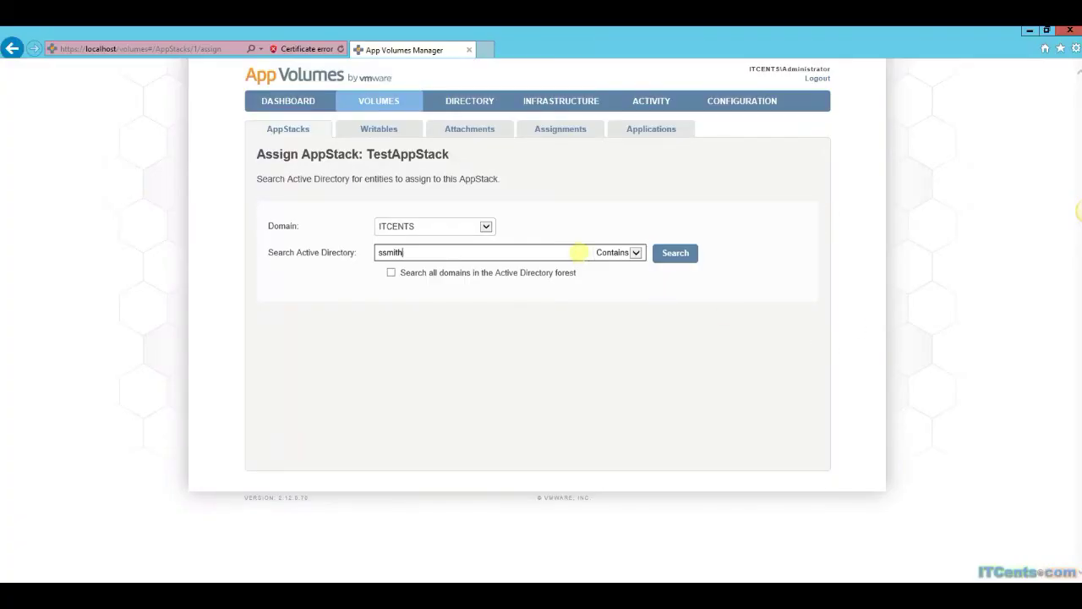
{"action": "left_click", "coordinate": [678, 258]}
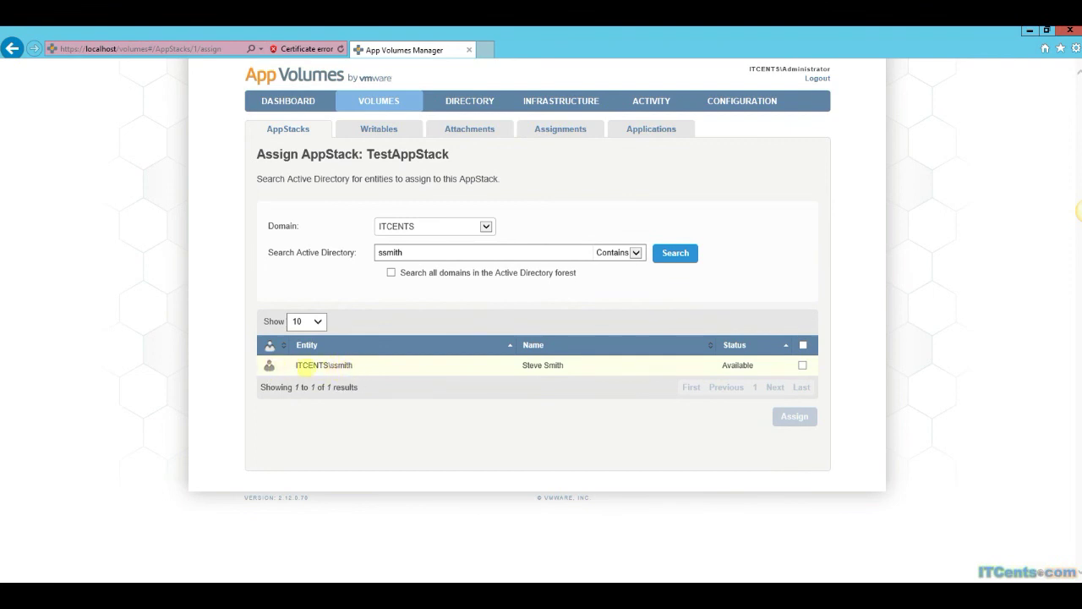
{"action": "left_click", "coordinate": [803, 368]}
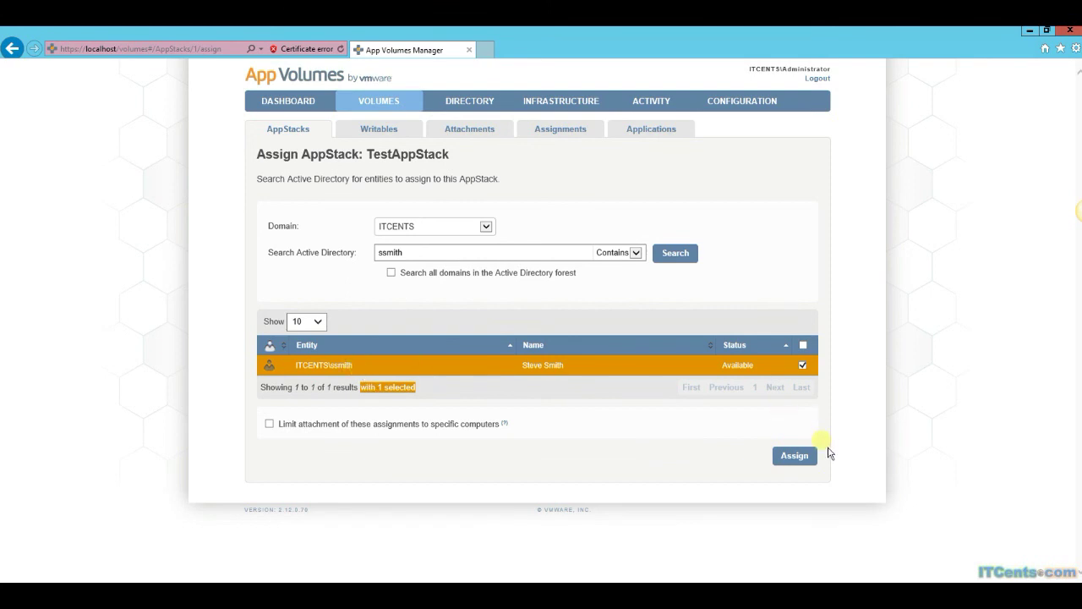
{"action": "left_click", "coordinate": [796, 457]}
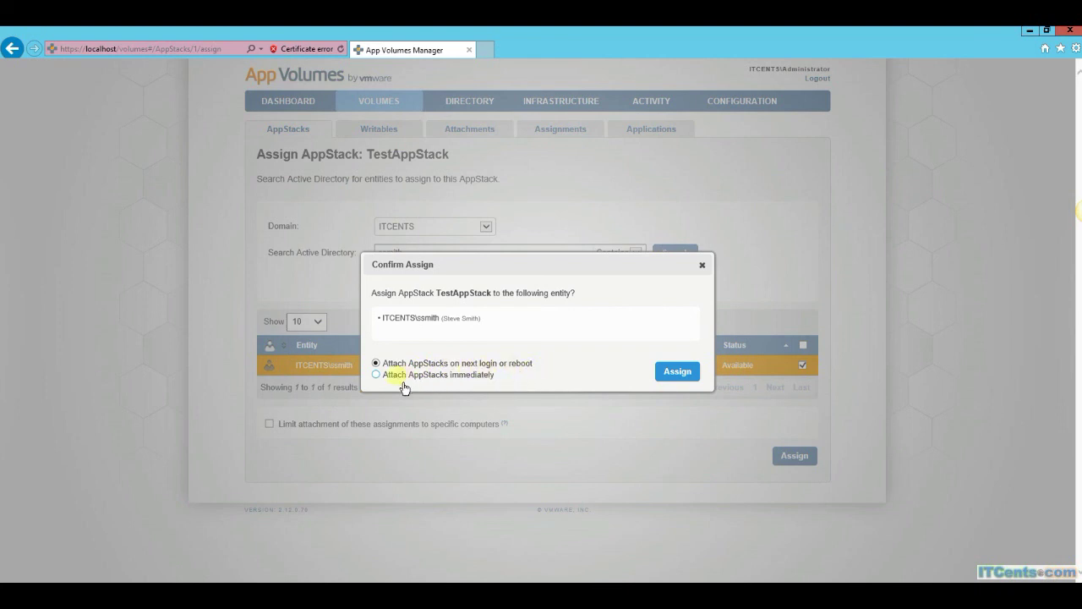
Choose 'Attach AppStacks immediately' instead of attaching at next login.
{"action": "left_click", "coordinate": [431, 387]}
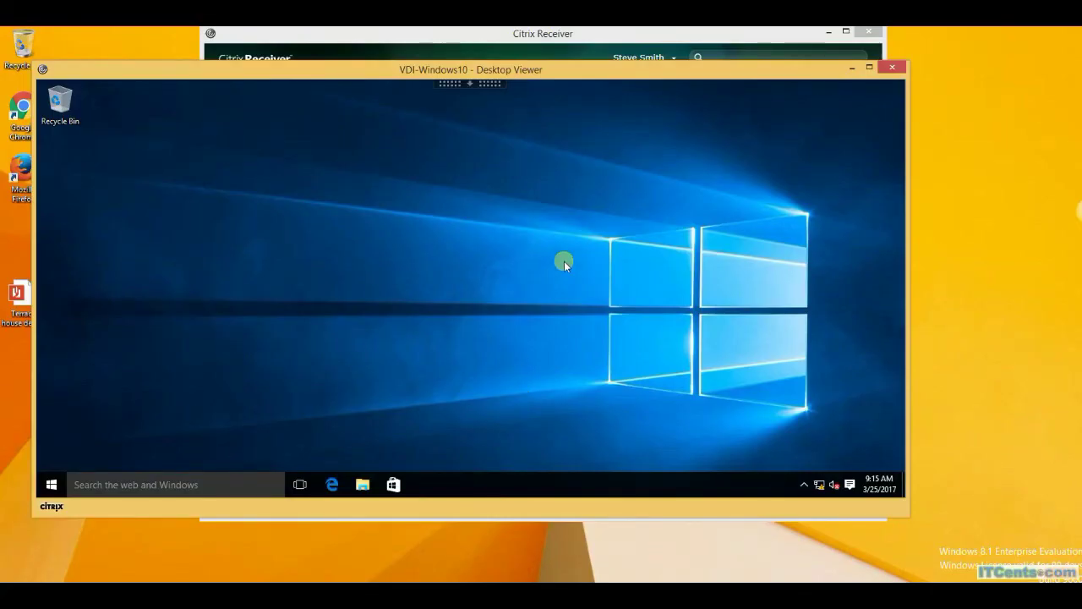
{"action": "left_click", "coordinate": [61, 488]}
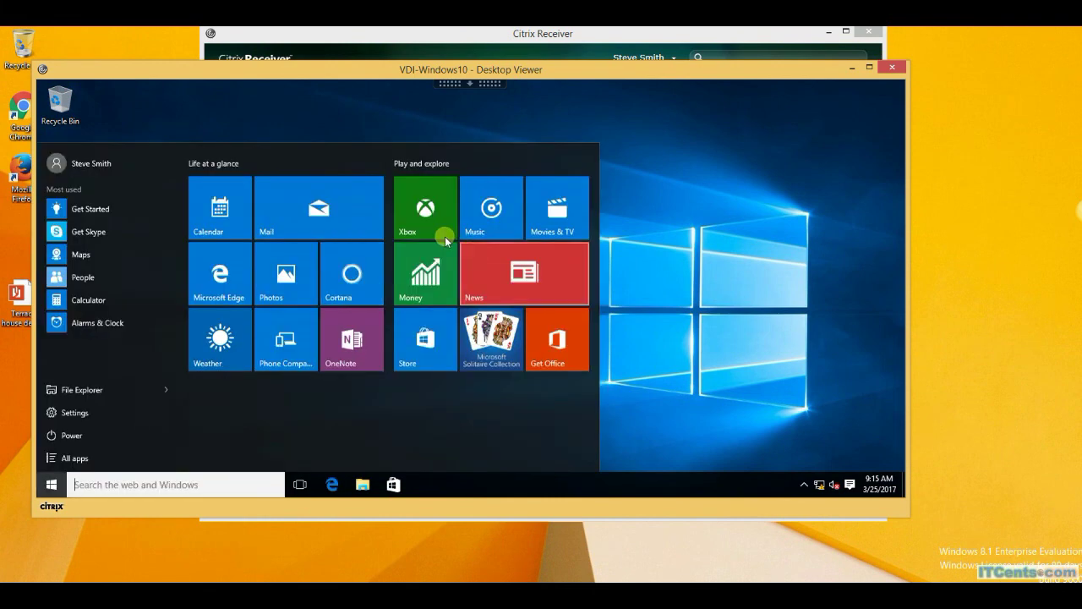
{"action": "left_click", "coordinate": [701, 310]}
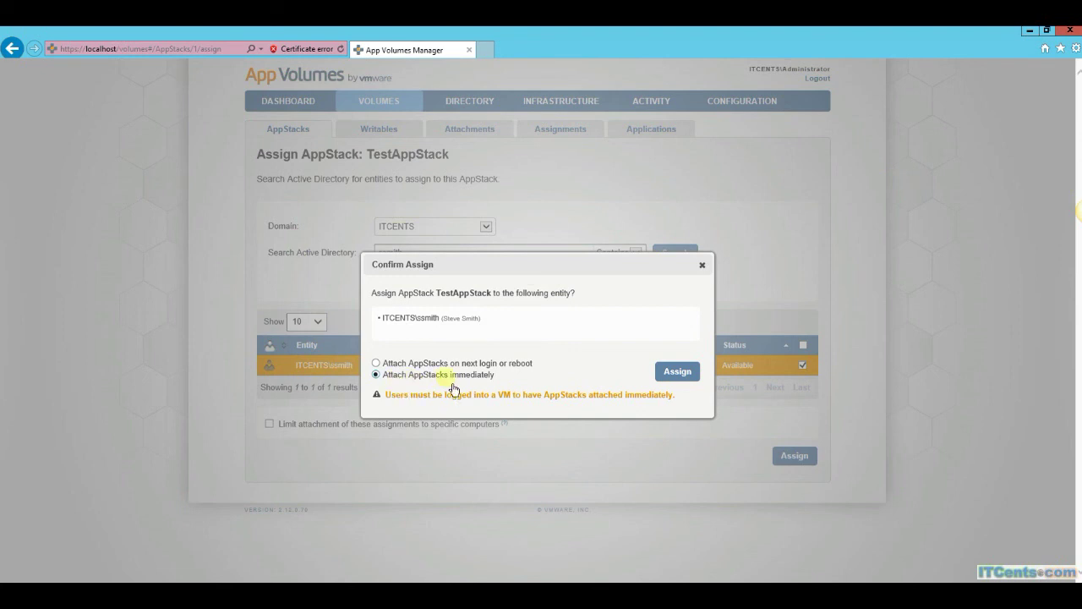
Confirm the assignment so TestAppStack attaches and its app shortcuts appear on the desktop.
{"action": "left_click", "coordinate": [689, 376]}
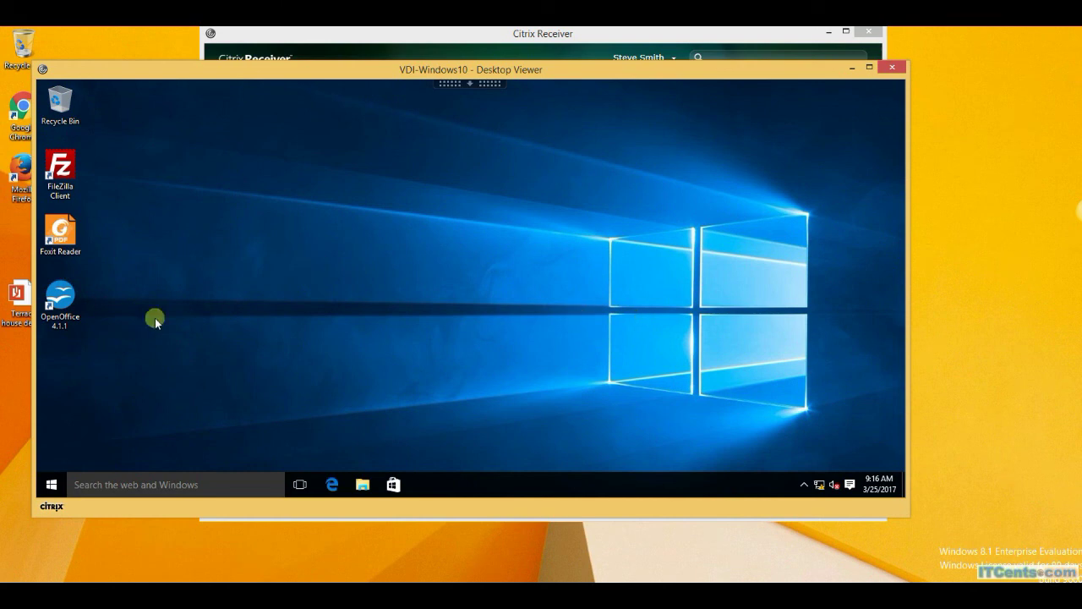
Launch OpenOffice 4.1.1 and complete its welcome wizard, entering the user's first name.
{"action": "double_click", "coordinate": [66, 300]}
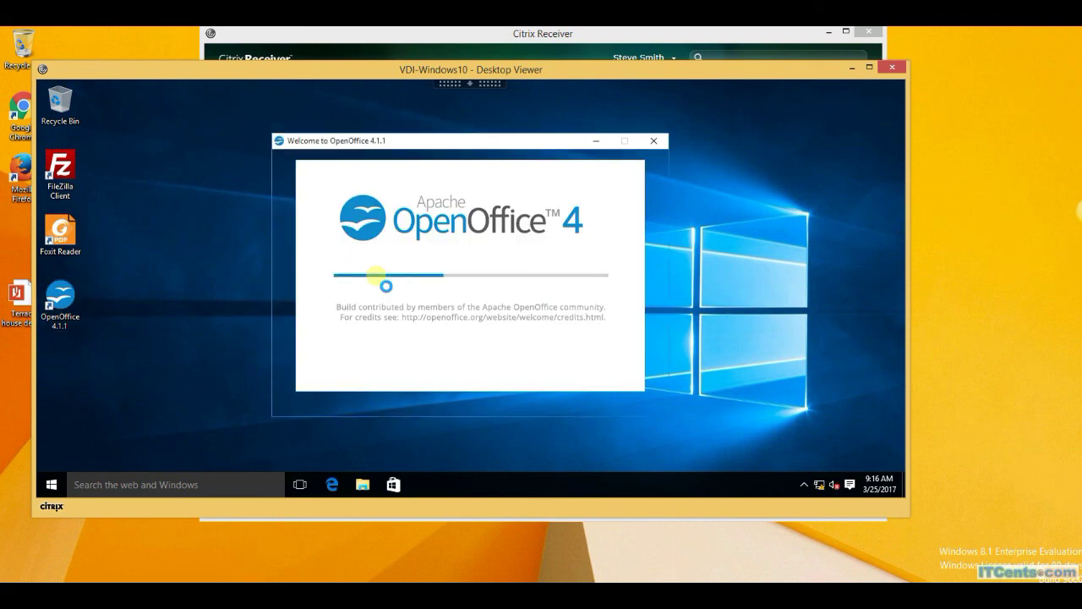
{"action": "left_click", "coordinate": [481, 404]}
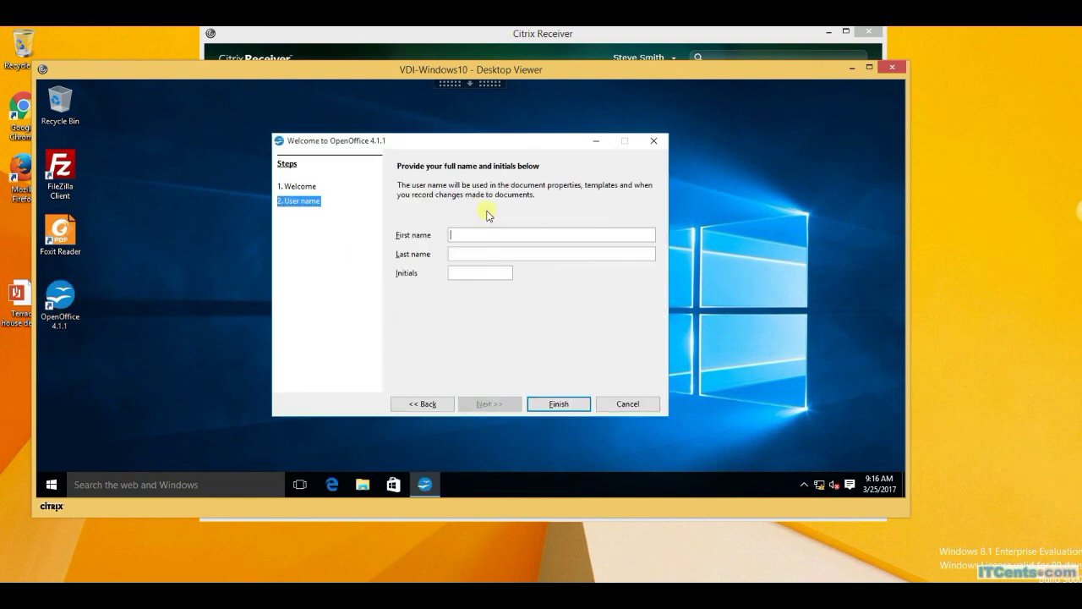
{"action": "type", "text": "SSmith"}
{"action": "left_click", "coordinate": [555, 404]}
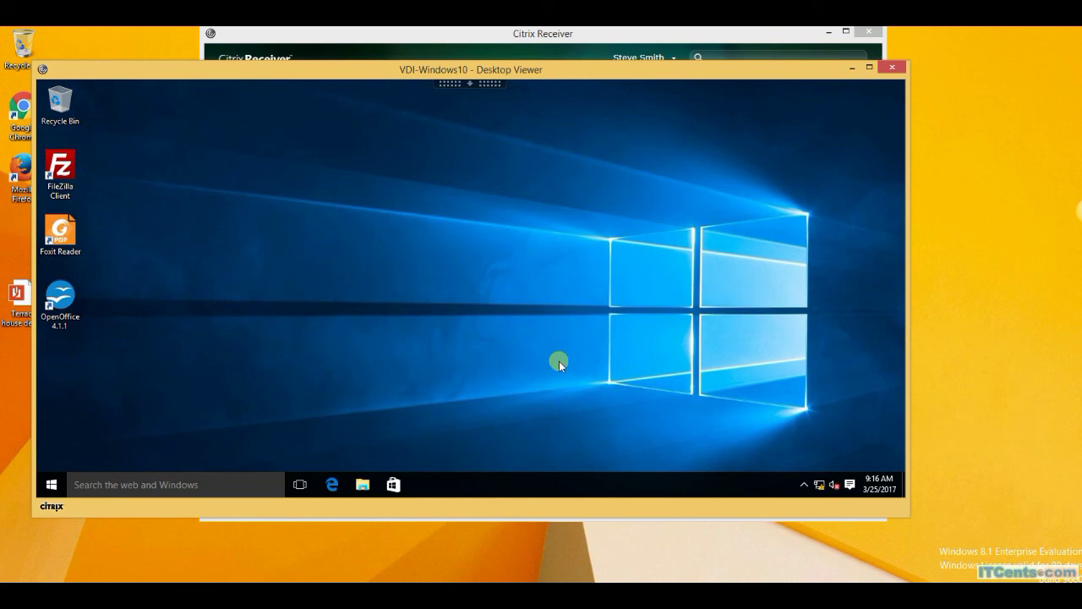
Launch Adobe Photoshop CS from the Start menu's All apps, then maximize the Untitled 1 OpenOffice Writer window.
{"action": "left_click", "coordinate": [49, 487]}
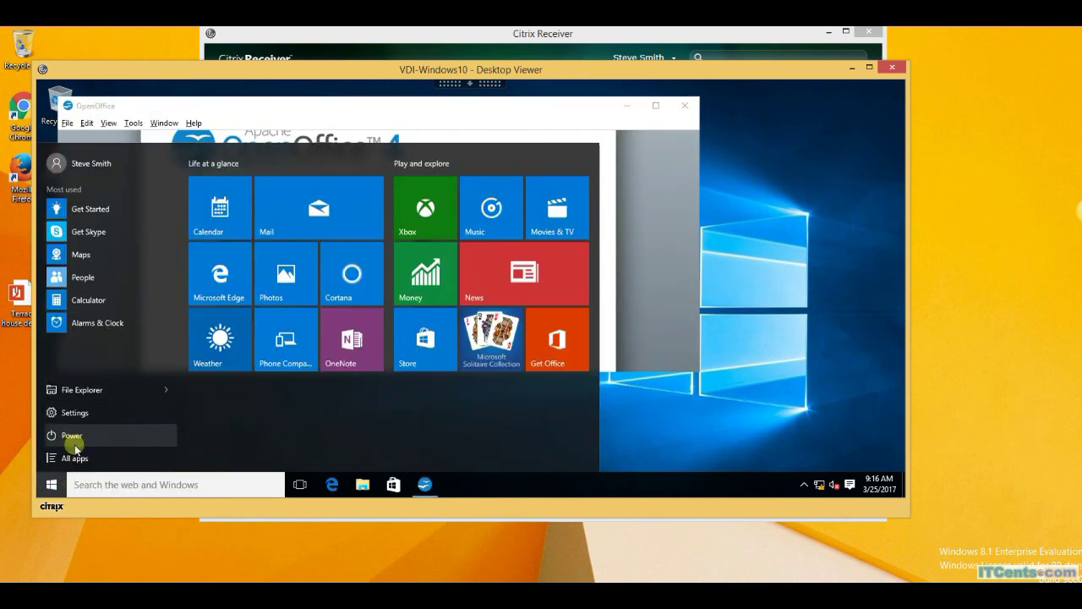
{"action": "left_click", "coordinate": [75, 460]}
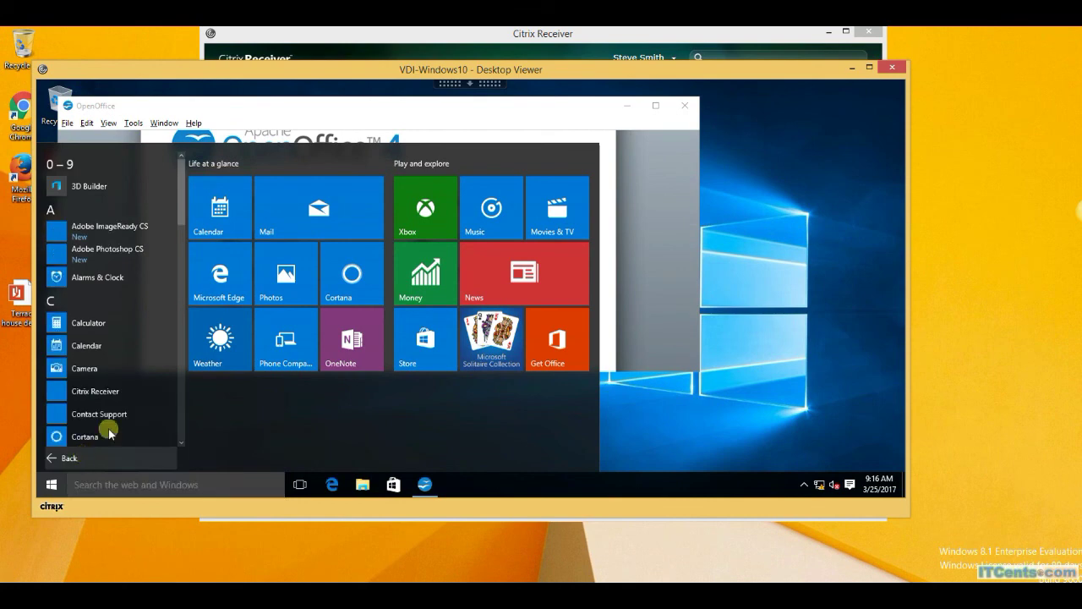
{"action": "left_click", "coordinate": [67, 262]}
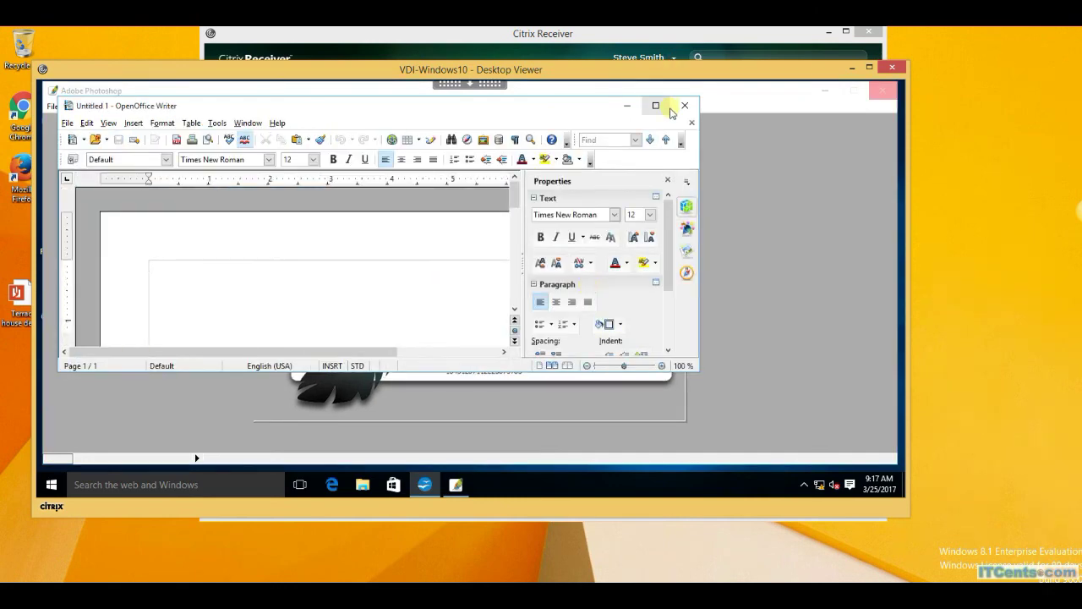
{"action": "left_click", "coordinate": [655, 105]}
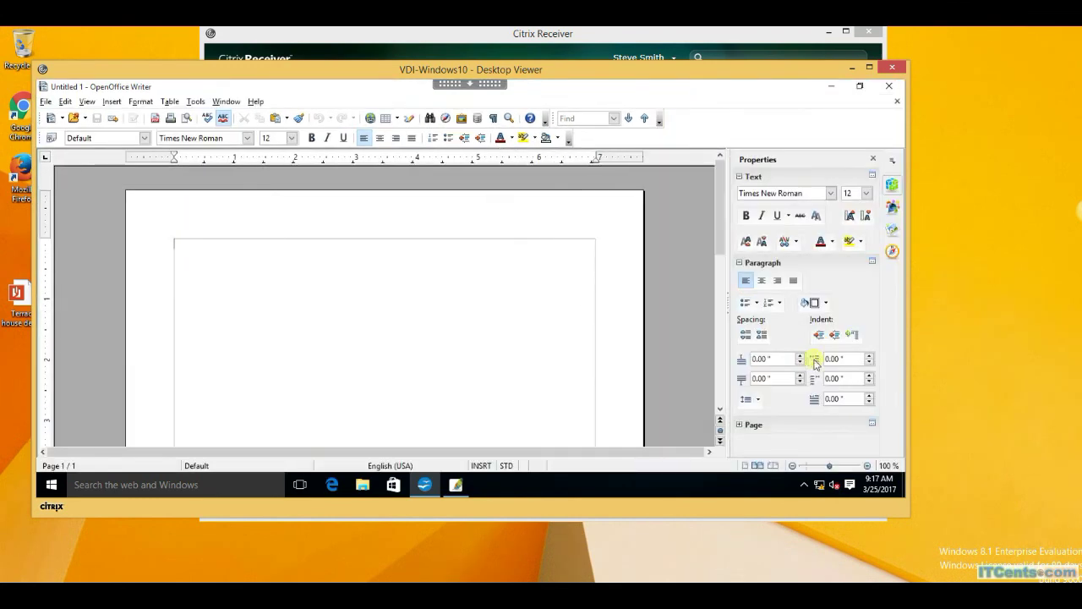
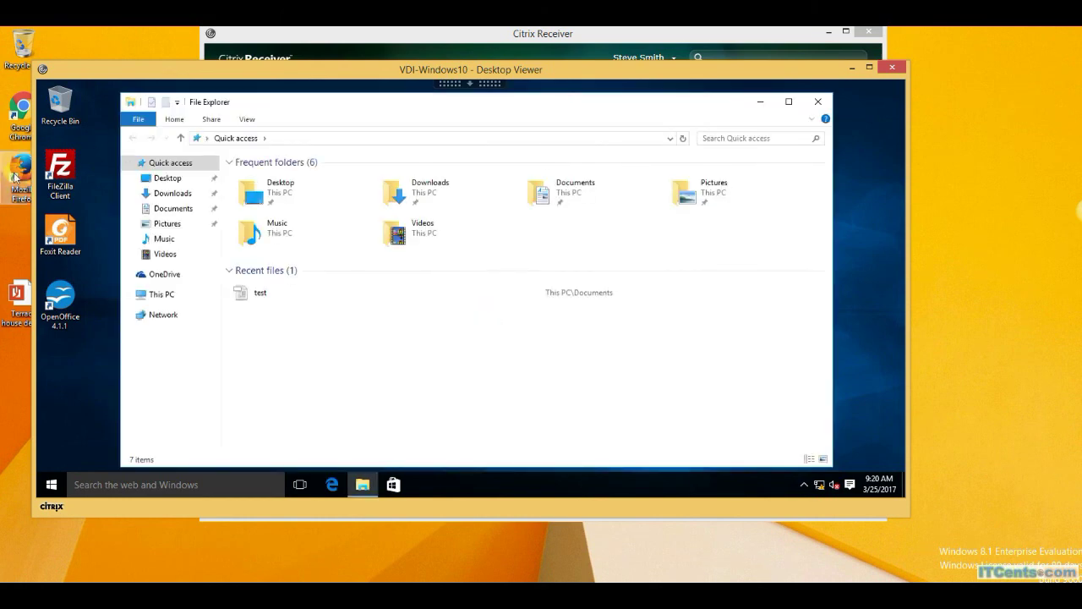
View the drives and folders under This PC, then close File Explorer.
{"action": "left_click", "coordinate": [196, 295]}
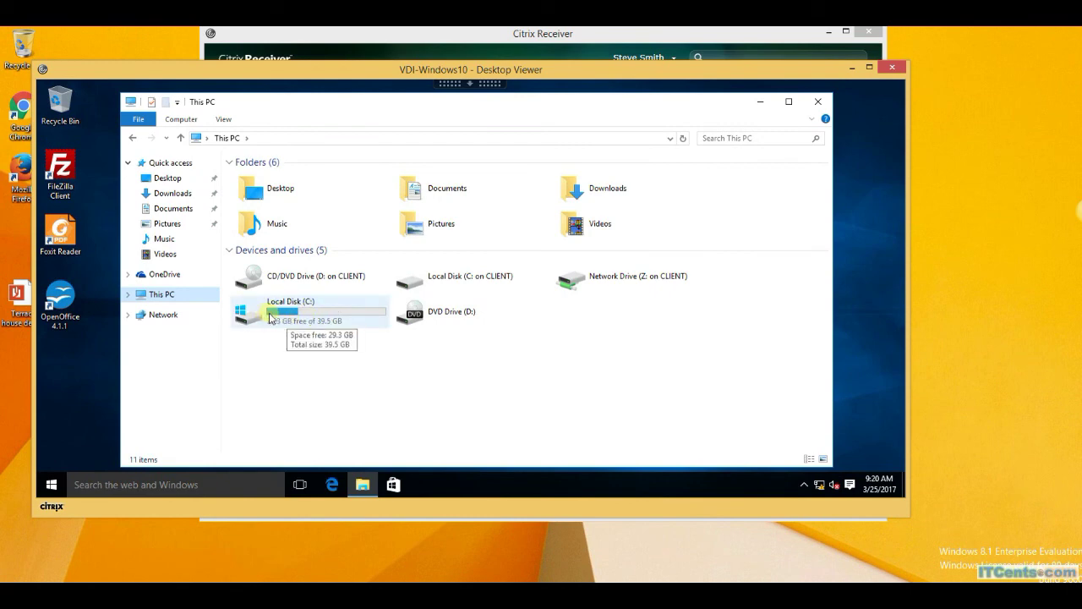
{"action": "left_click", "coordinate": [816, 102]}
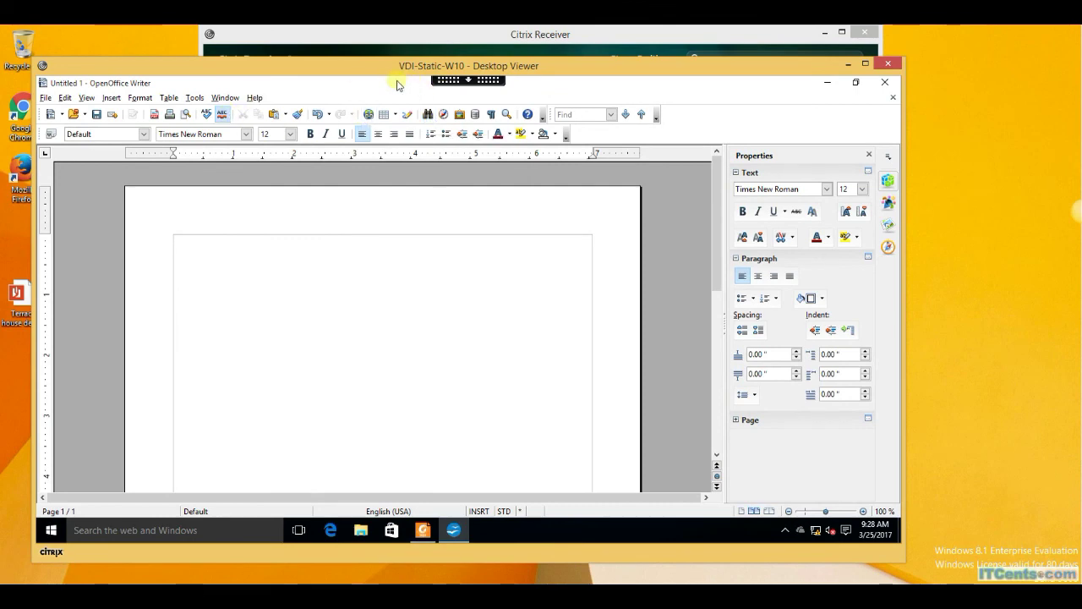
Move the VDI-Static-W10 Desktop Viewer window lower on the screen.
{"action": "left_click_drag", "start_coordinate": [374, 66], "coordinate": [441, 157]}
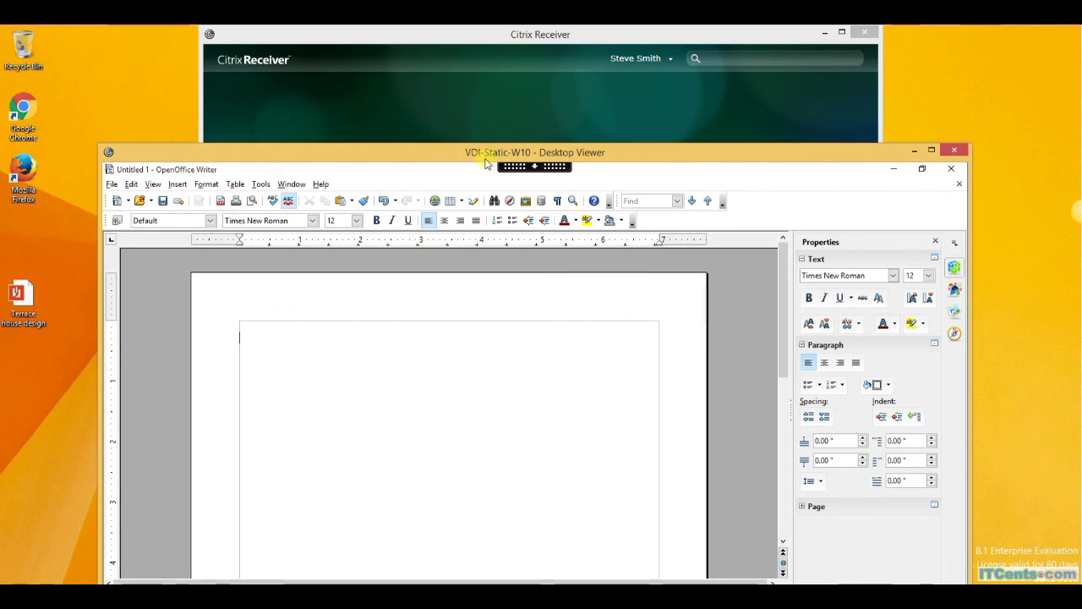
{"action": "left_click", "coordinate": [295, 85]}
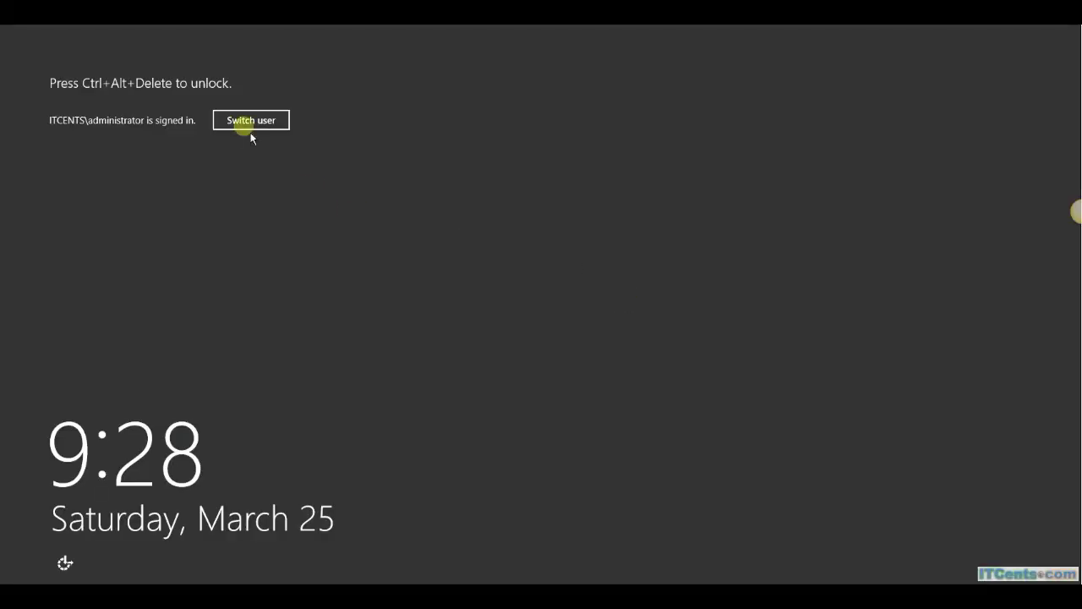
Unlock the server with Ctrl+Alt+Del and the admin password.
{"action": "key", "text": "ctrl+alt+Delete"}
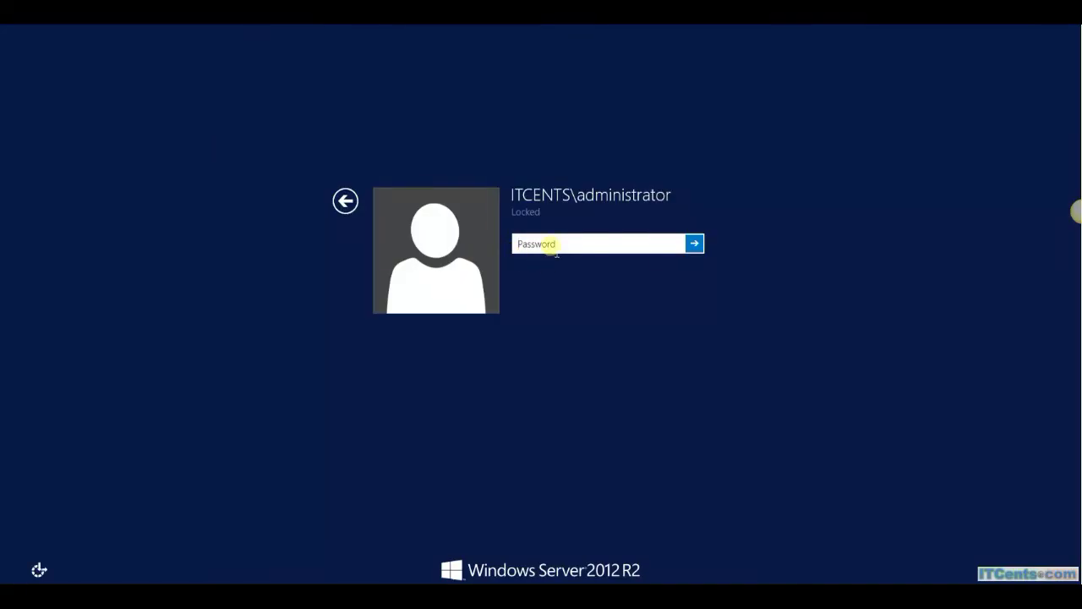
{"action": "type", "text": "P@ssw0rd"}
{"action": "key", "text": "Return"}
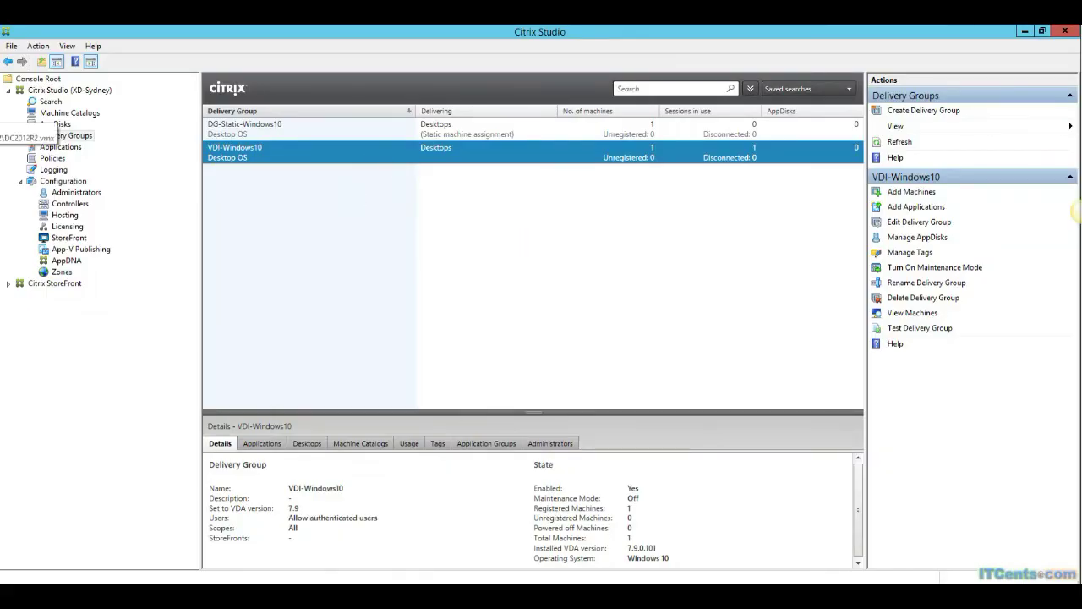
Compare the Windows10-Catalog and MC-Static-W10 machine catalogs, then list the AppDisks.
{"action": "left_click", "coordinate": [51, 113]}
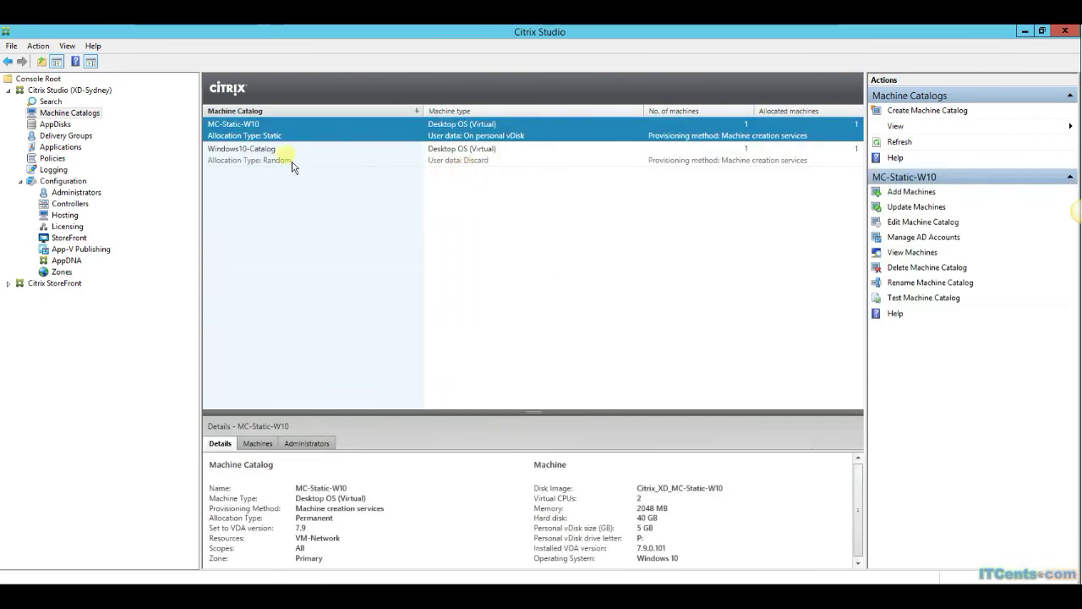
{"action": "left_click", "coordinate": [292, 162]}
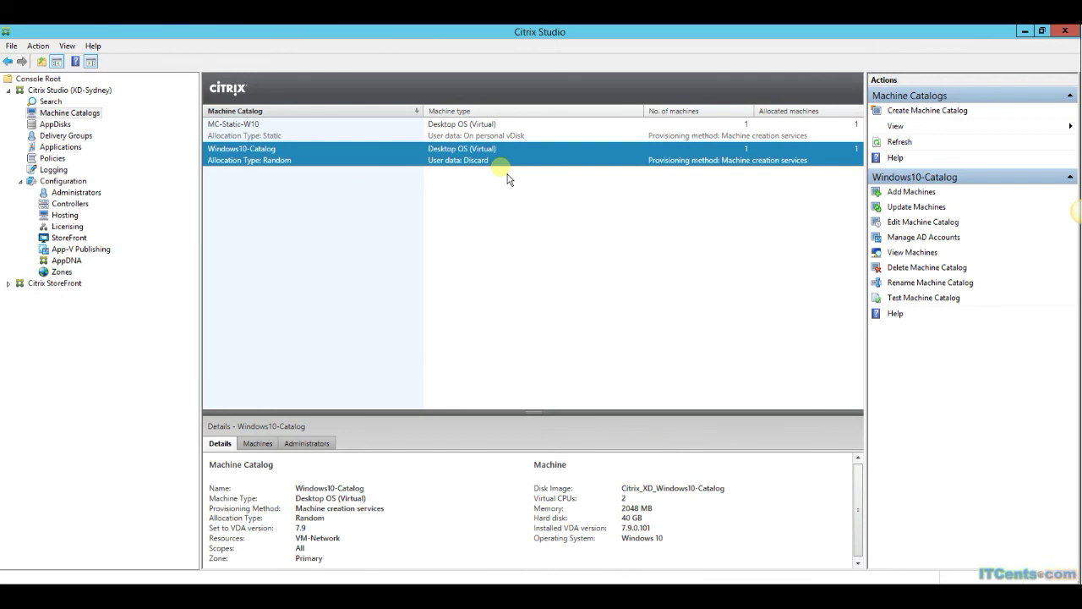
{"action": "left_click", "coordinate": [310, 139]}
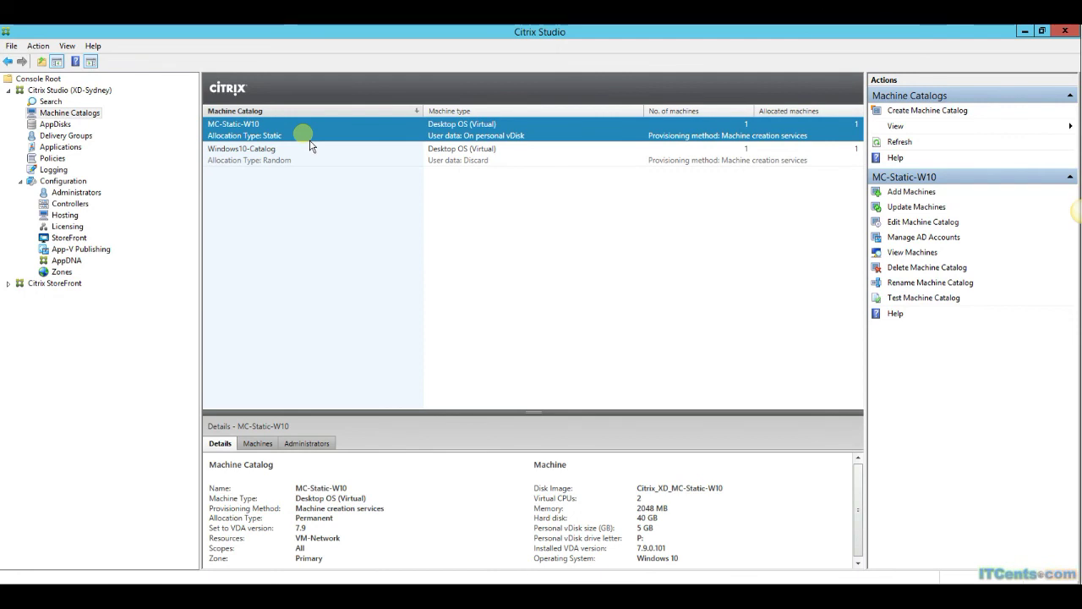
{"action": "left_click", "coordinate": [58, 125]}
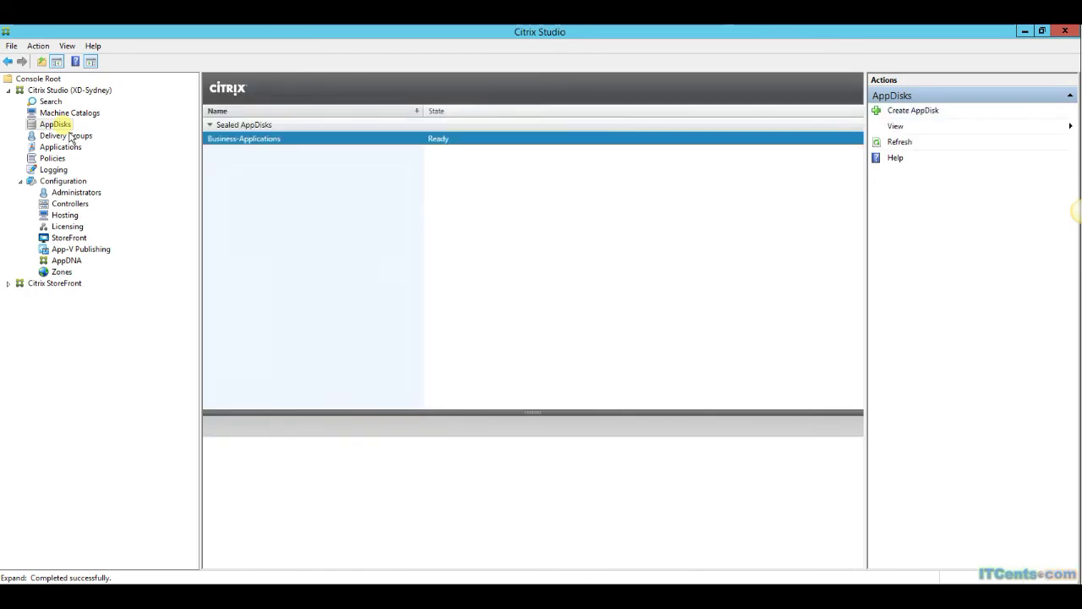
Review the Windows10-Catalog and MC-Static-W10 catalogs, then the VDI-Windows10 delivery group.
{"action": "left_click", "coordinate": [71, 113]}
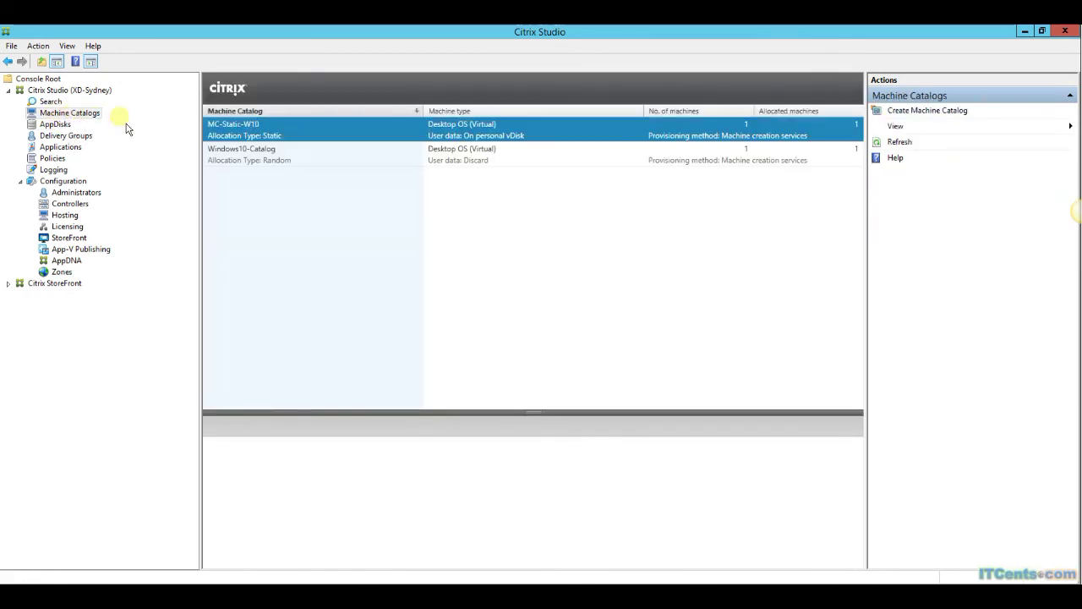
{"action": "left_click", "coordinate": [283, 160]}
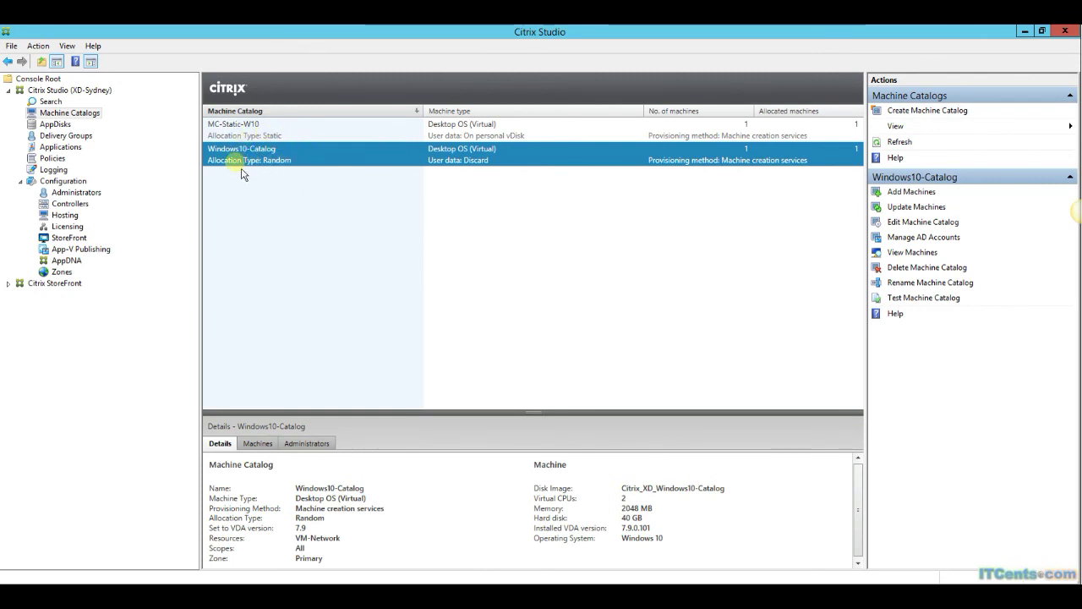
{"action": "left_click", "coordinate": [260, 135]}
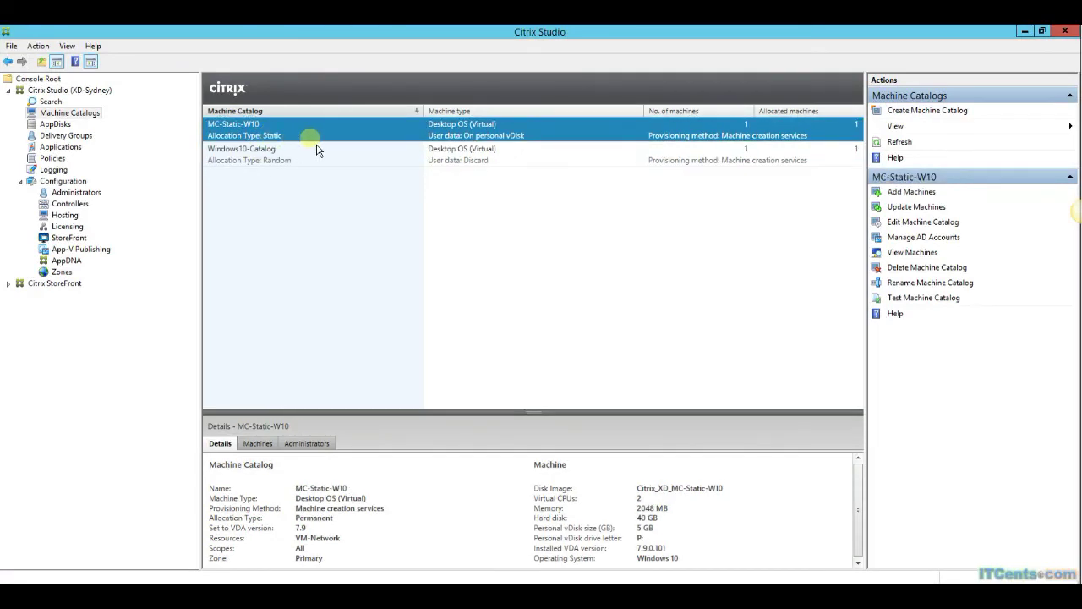
{"action": "left_click", "coordinate": [72, 138]}
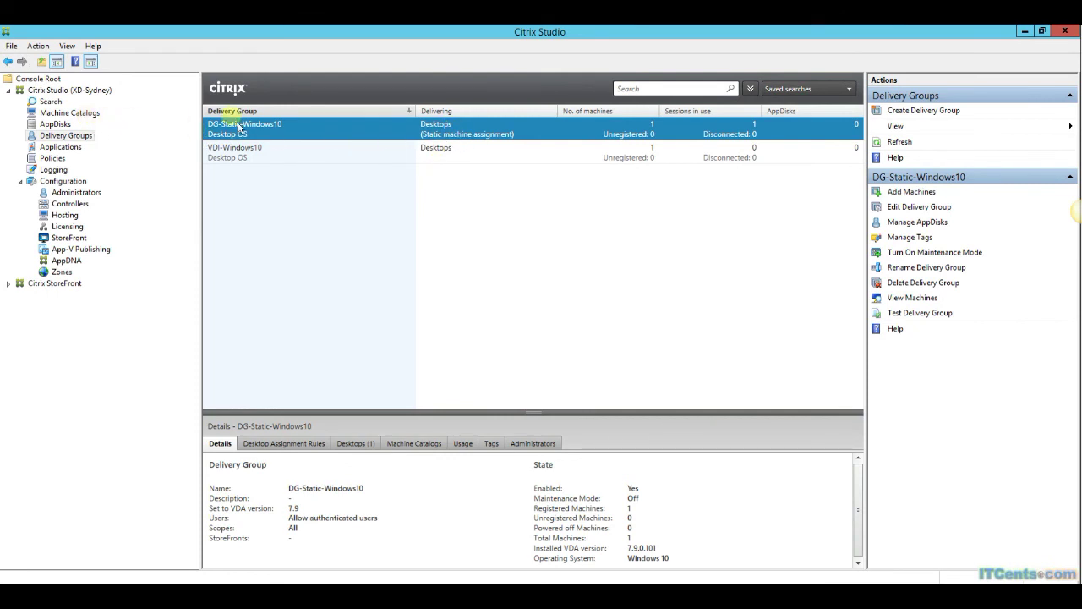
{"action": "left_click", "coordinate": [278, 160]}
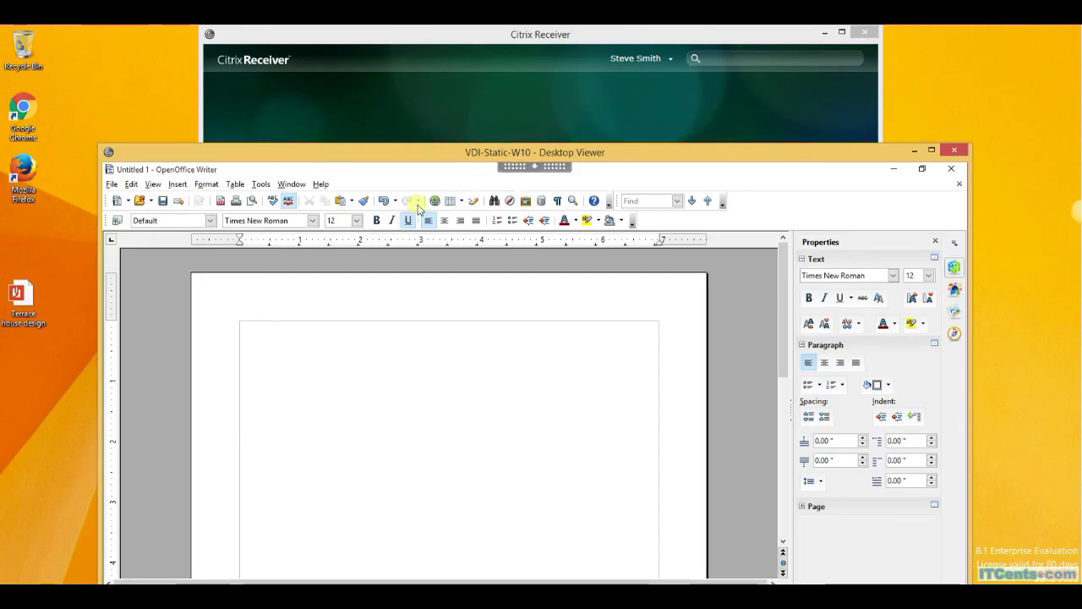
Move the viewer window and cancel closing, so the untitled Writer document stays open.
{"action": "left_click_drag", "start_coordinate": [498, 153], "coordinate": [420, 87]}
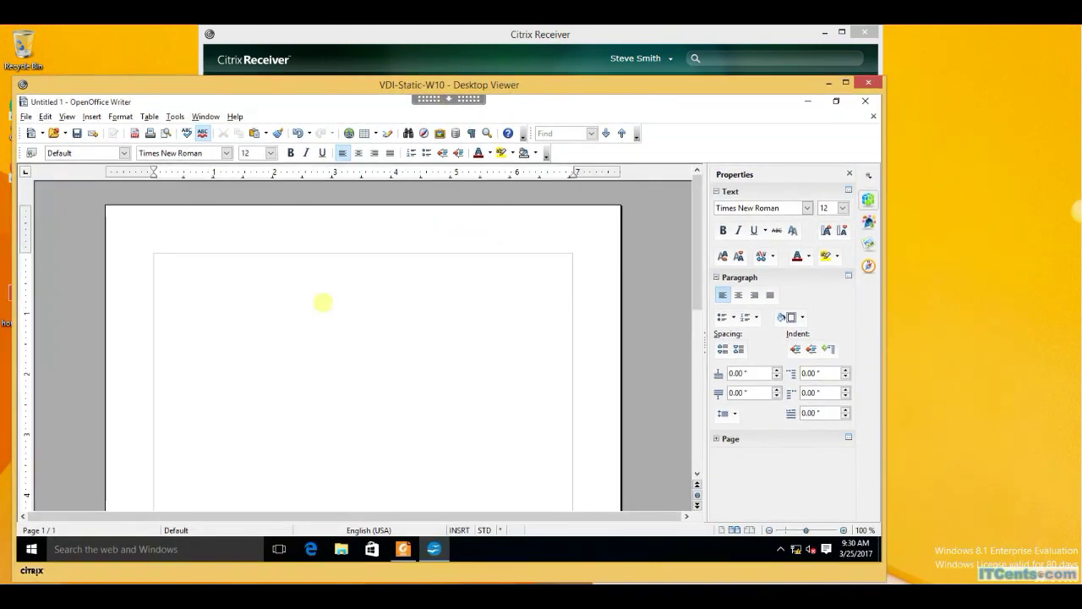
{"action": "left_click", "coordinate": [865, 103]}
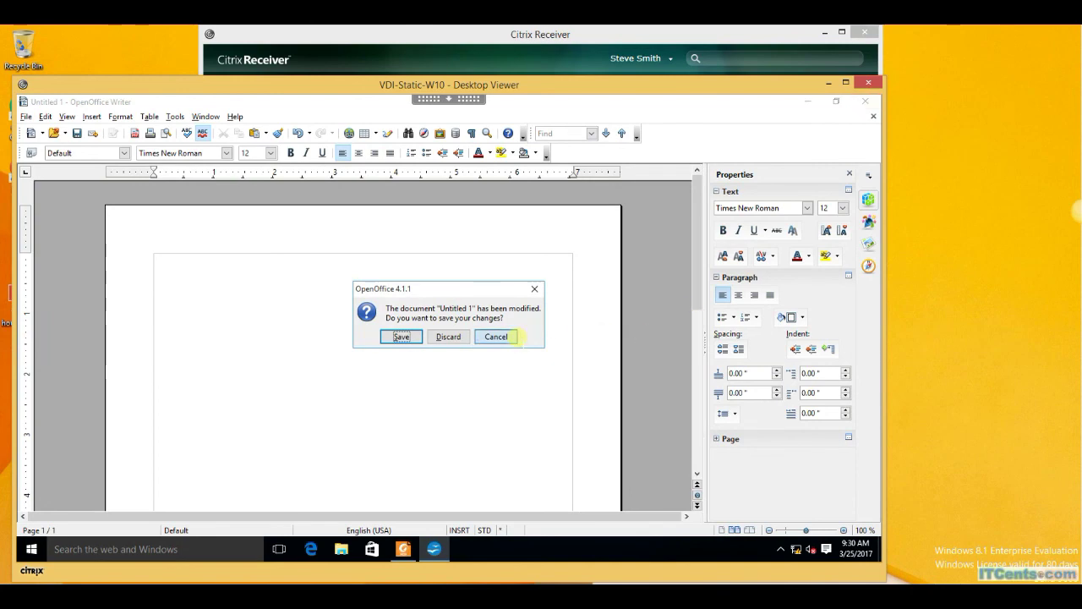
{"action": "left_click", "coordinate": [514, 336]}
Show the desktop from the taskbar menu and open the Start menu.
{"action": "right_click", "coordinate": [496, 555]}
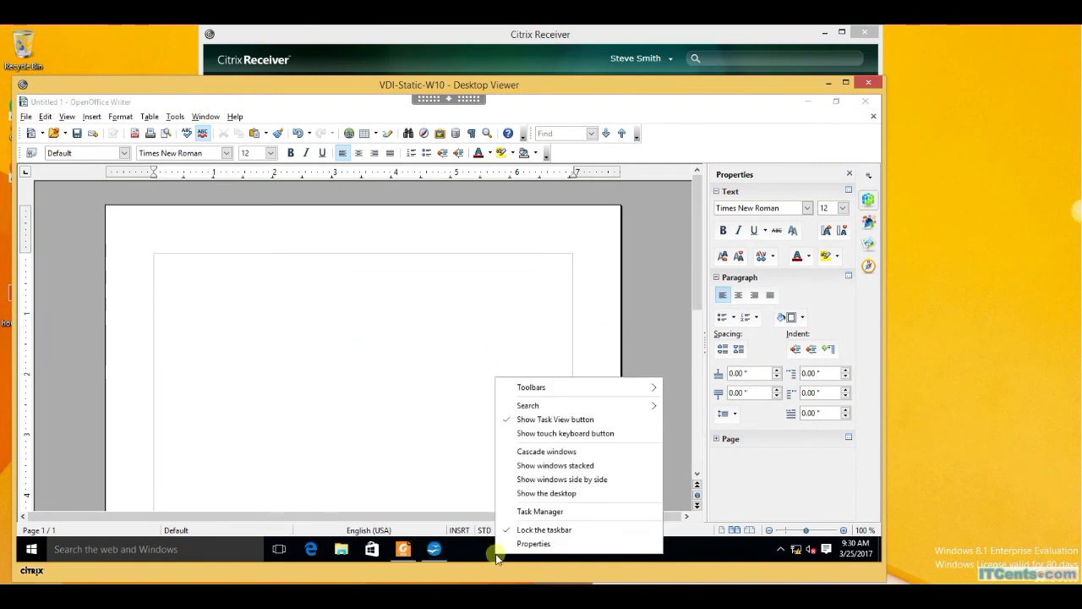
{"action": "left_click", "coordinate": [550, 494]}
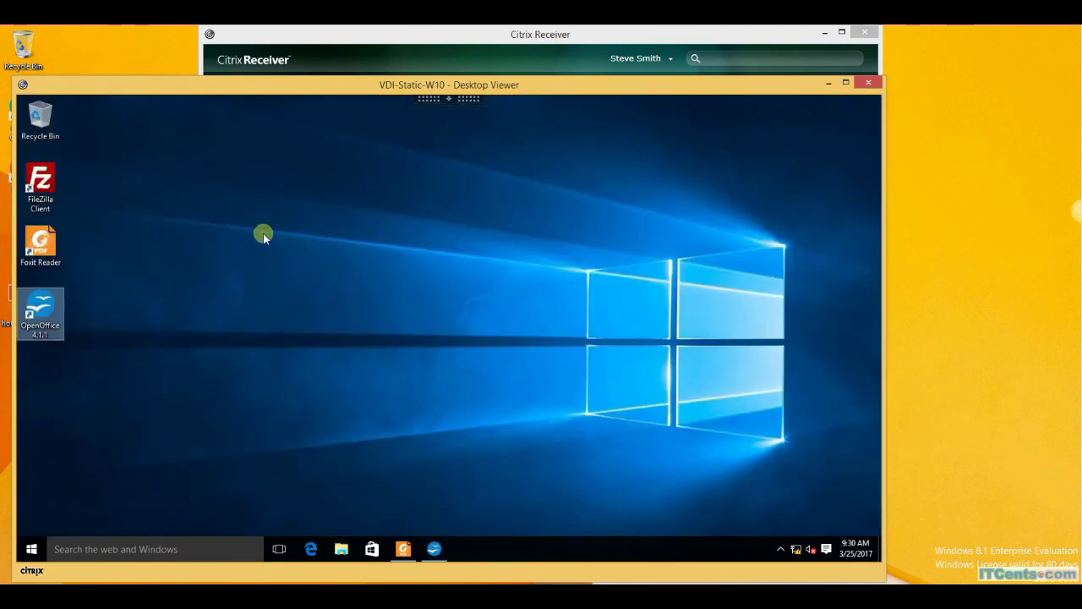
{"action": "left_click", "coordinate": [49, 543]}
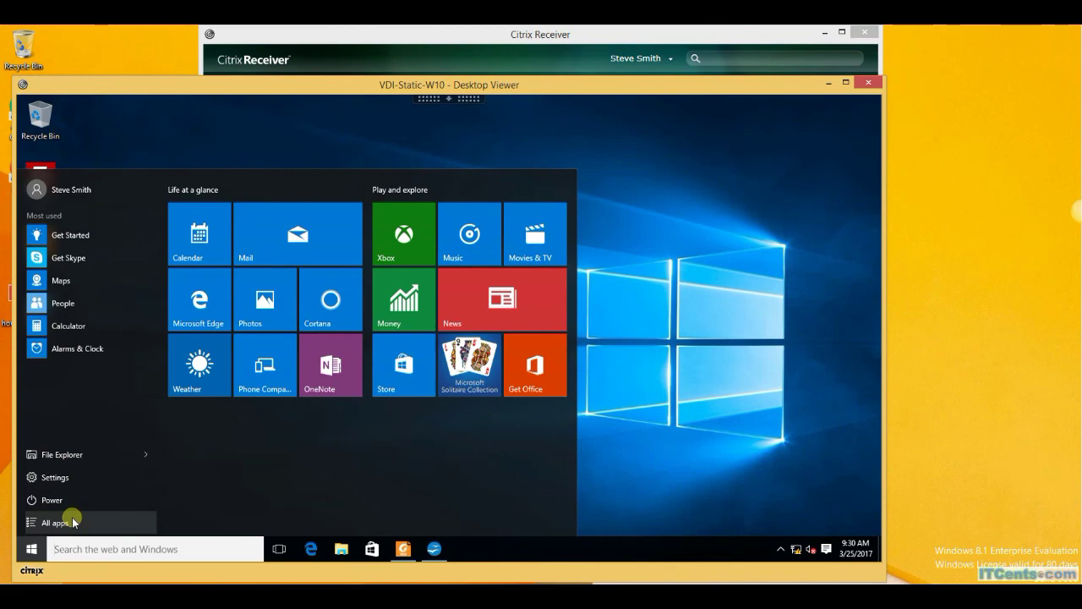
Launch Adobe Photoshop CS from the Start menu's All apps list.
{"action": "left_click", "coordinate": [73, 523]}
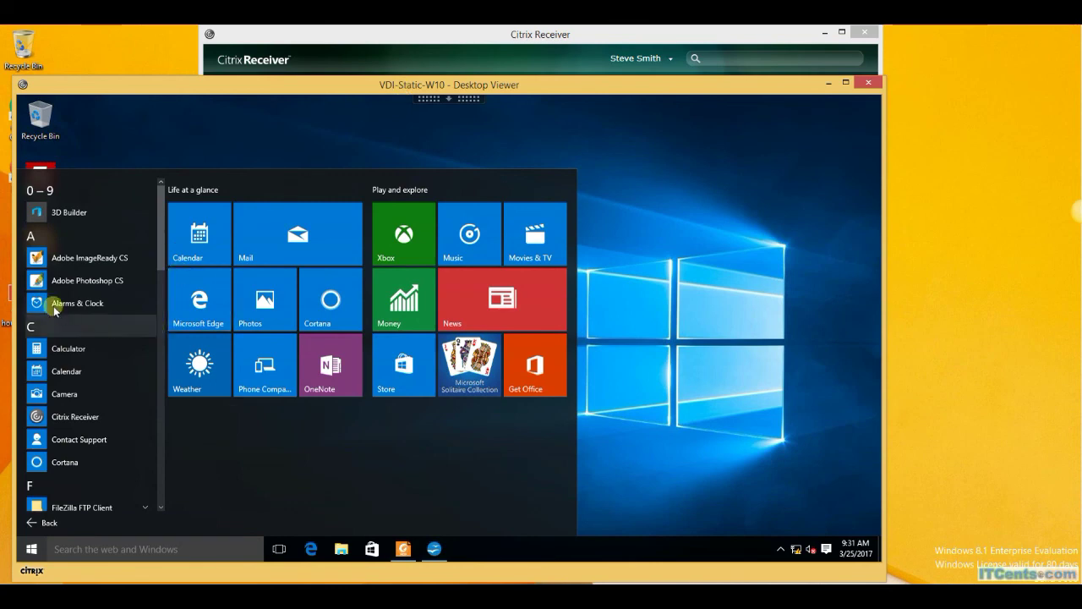
{"action": "left_click", "coordinate": [75, 280]}
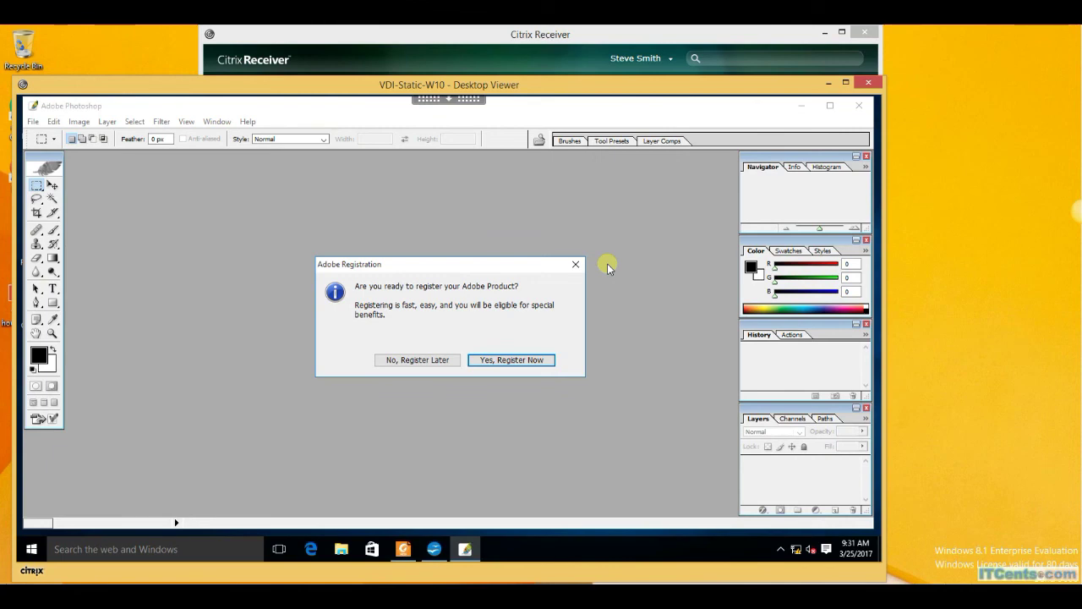
Skip registration, keep default colour settings, close the Welcome Screen, and minimise Photoshop.
{"action": "left_click", "coordinate": [420, 362]}
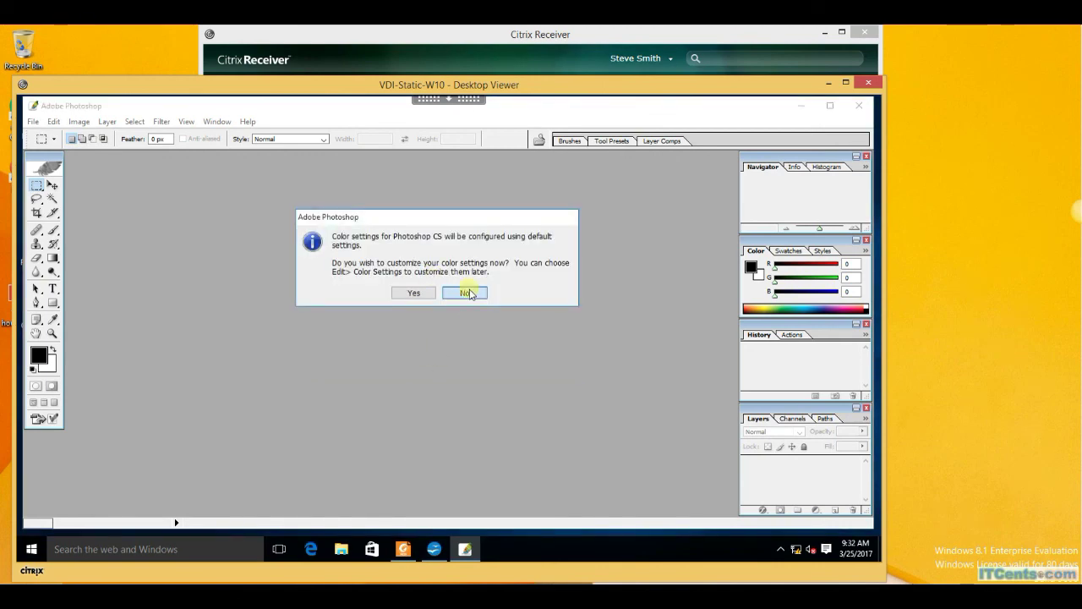
{"action": "left_click", "coordinate": [464, 292]}
{"action": "left_click", "coordinate": [605, 455]}
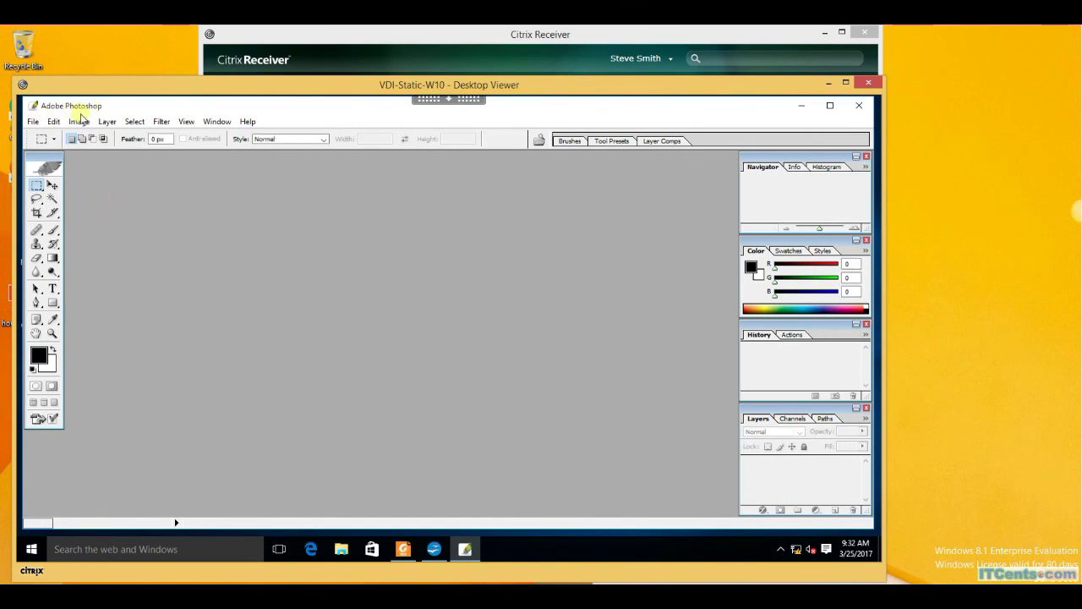
{"action": "left_click", "coordinate": [801, 107]}
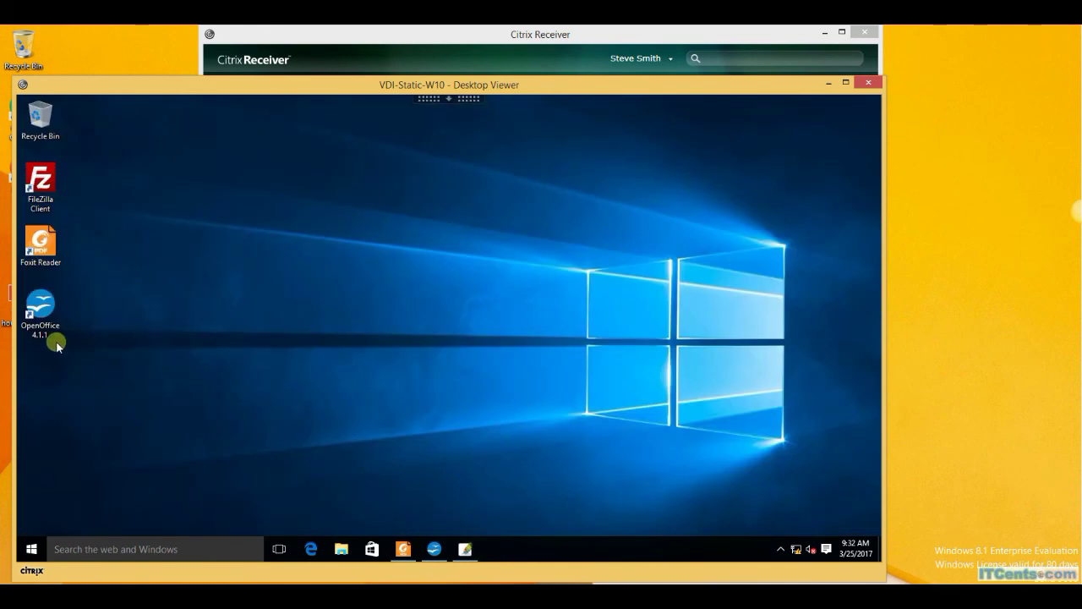
{"action": "left_click", "coordinate": [40, 186]}
{"action": "left_click", "coordinate": [230, 288]}
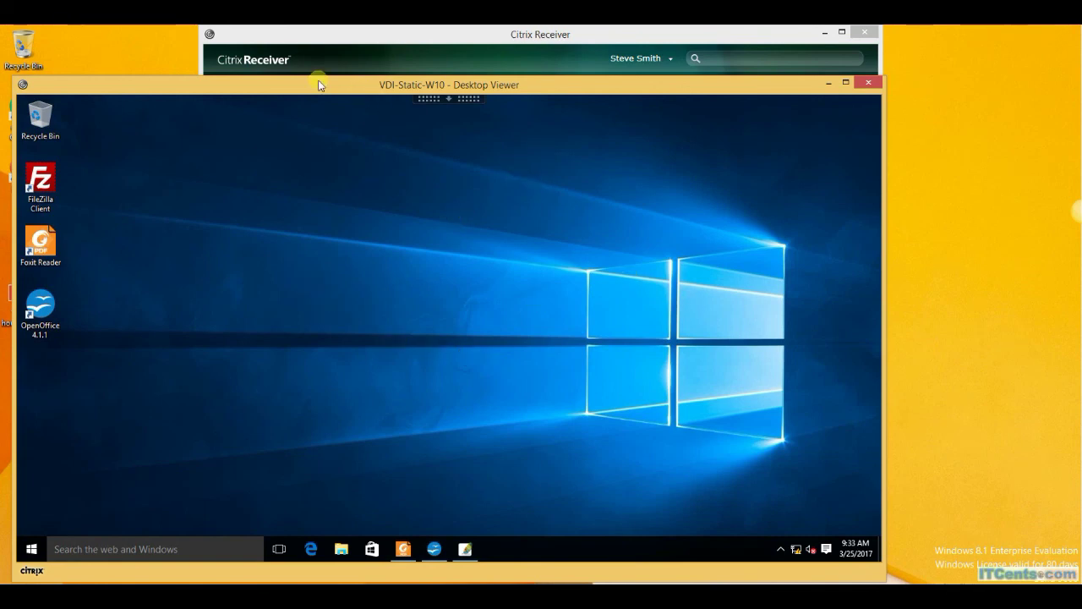
Drag the remote desktop window aside to uncover the local desktop icons.
{"action": "left_click_drag", "start_coordinate": [322, 84], "coordinate": [383, 102]}
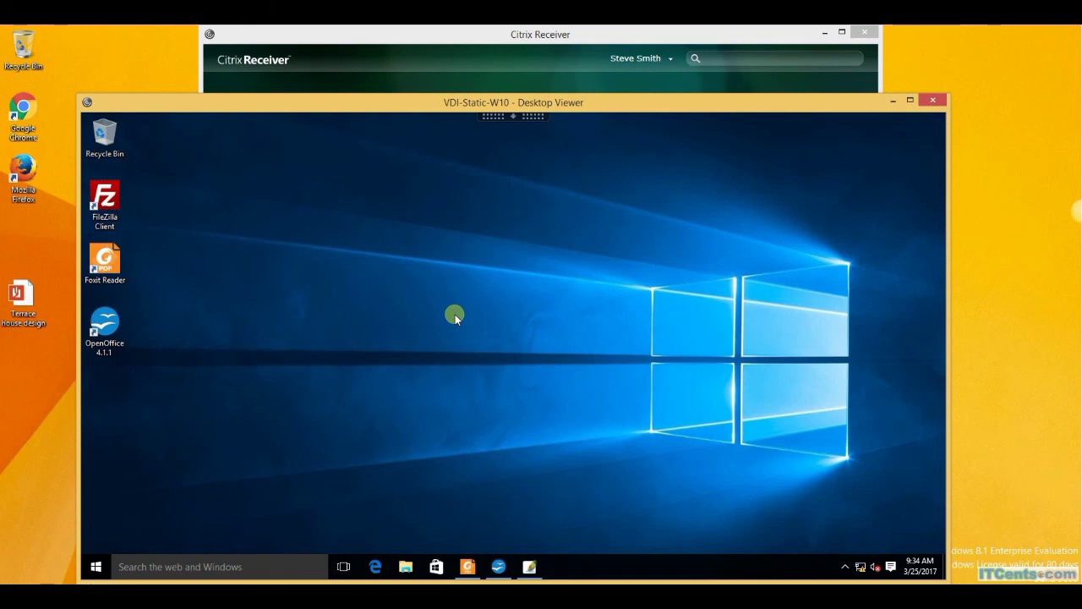
Launch OpenOffice 4.1.1 and type 'This ia an App Volume AppStack test with Static Assignment'.
{"action": "left_click", "coordinate": [100, 573]}
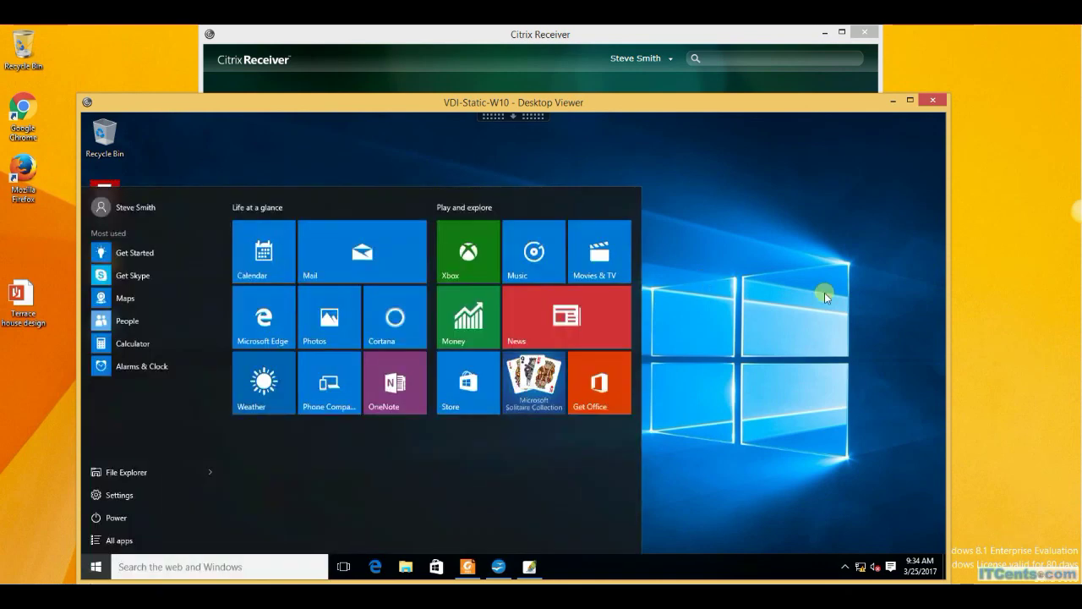
{"action": "left_click", "coordinate": [821, 244]}
{"action": "double_click", "coordinate": [100, 318]}
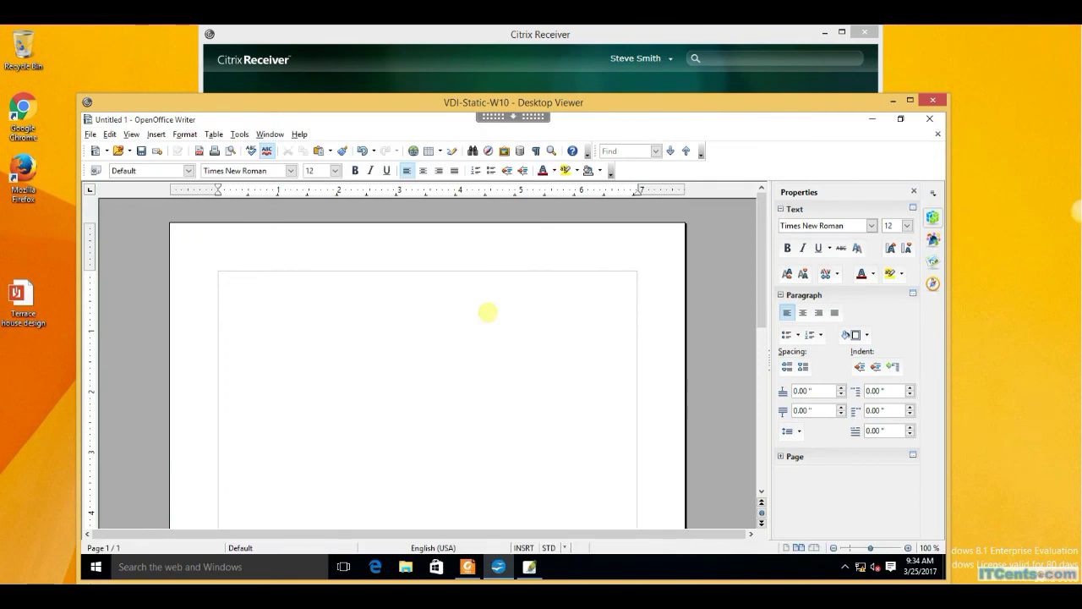
{"action": "type", "text": "This ia an App Volume "}
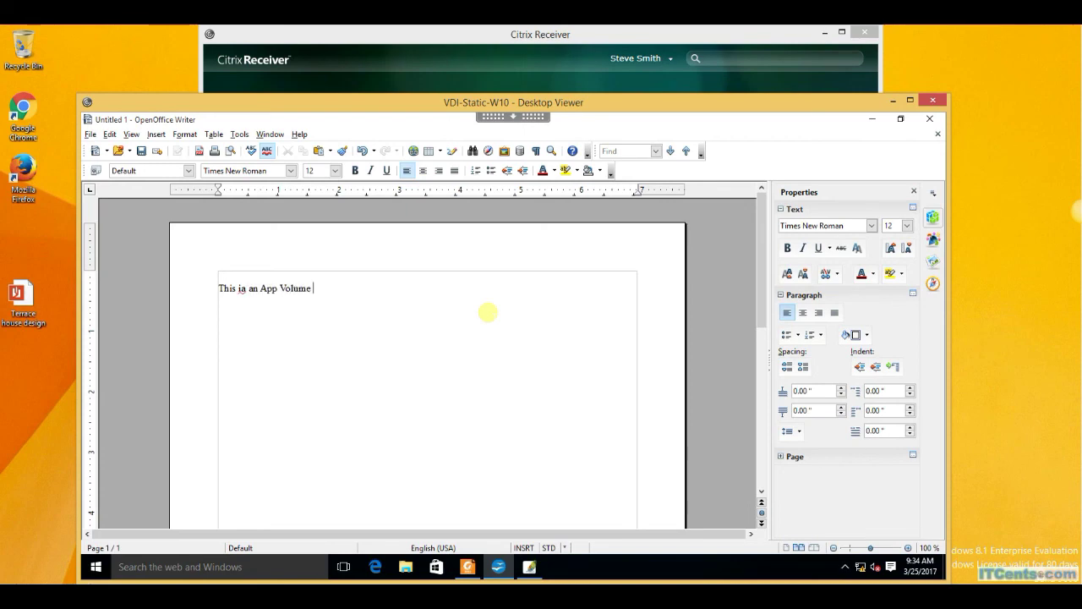
{"action": "type", "text": "AppStack test with S"}
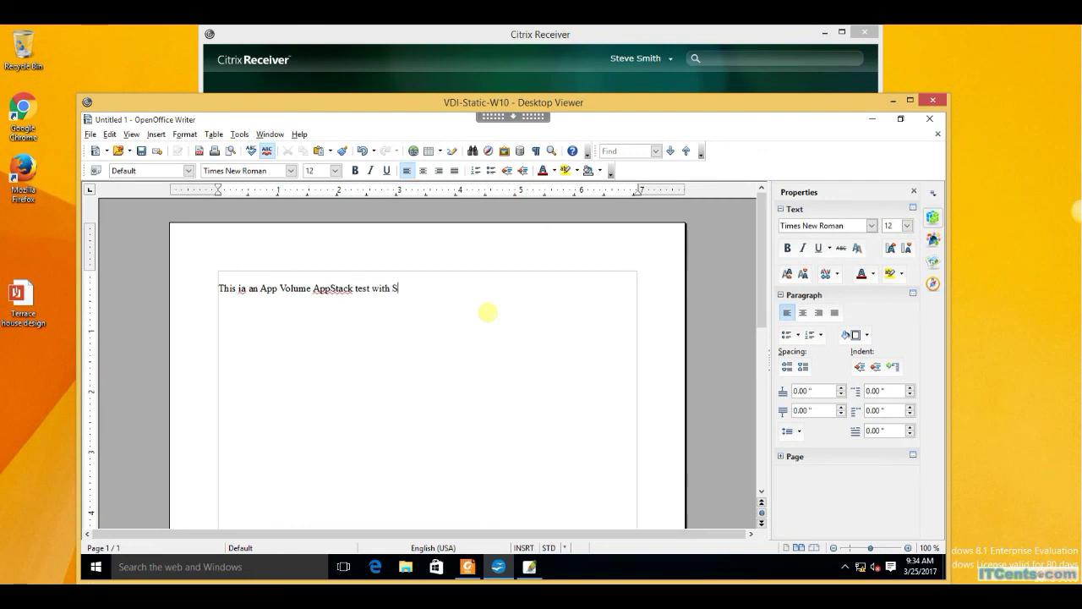
{"action": "type", "text": "tatic Ass"}
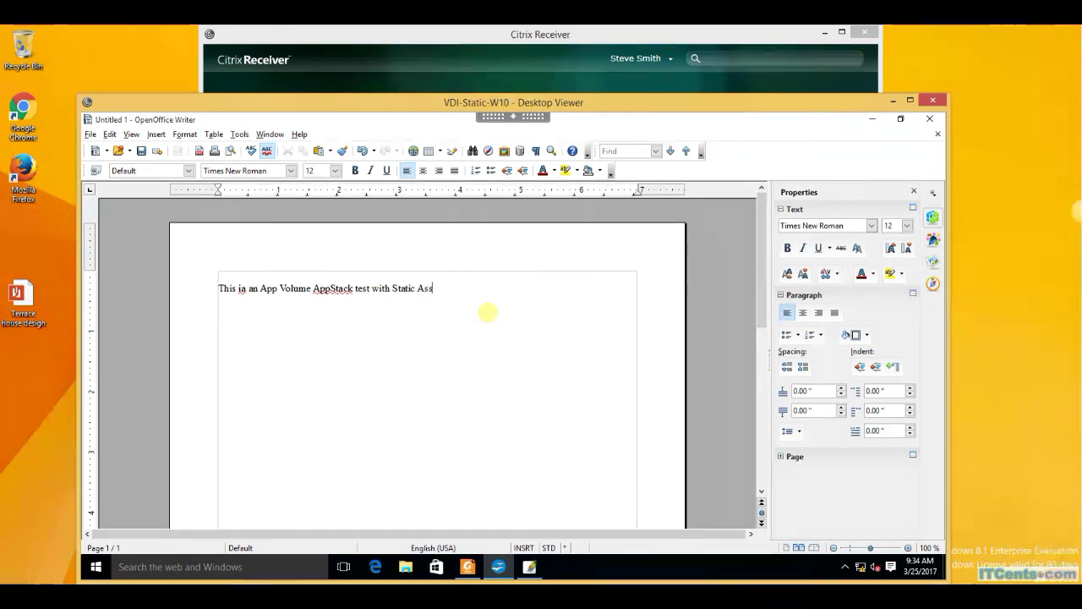
{"action": "type", "text": "ignment"}
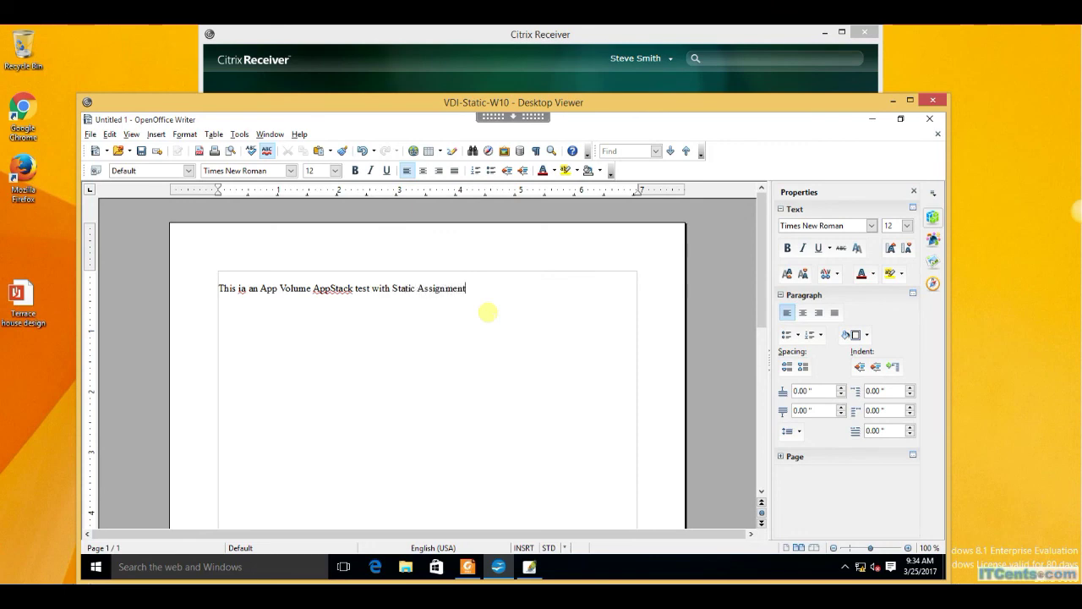
Save the document to Documents as Test in Microsoft Word 97/2000/XP (.doc) format.
{"action": "left_click", "coordinate": [90, 135]}
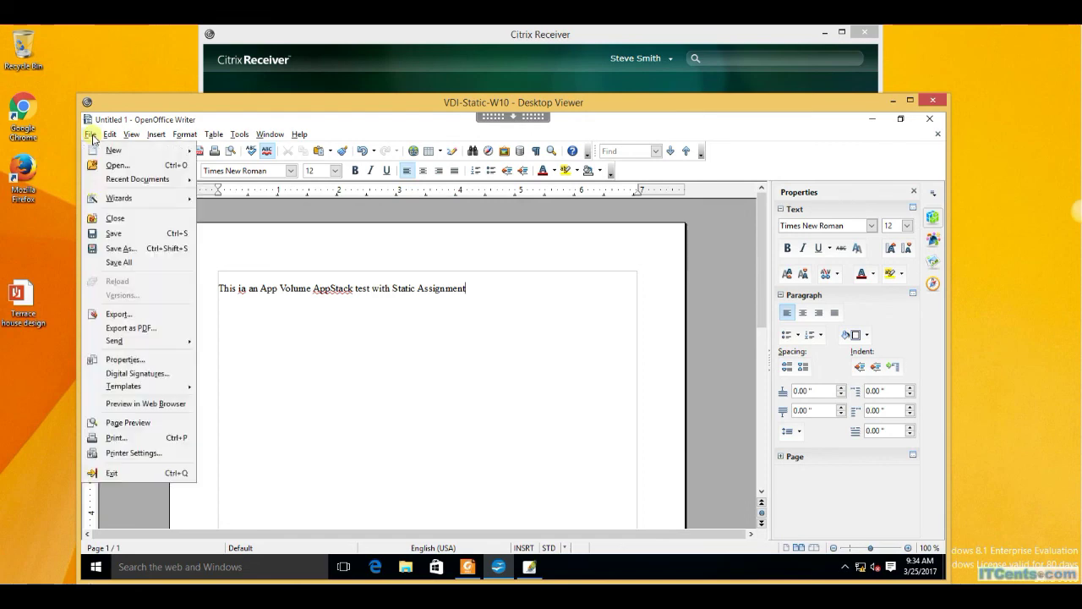
{"action": "left_click", "coordinate": [121, 248]}
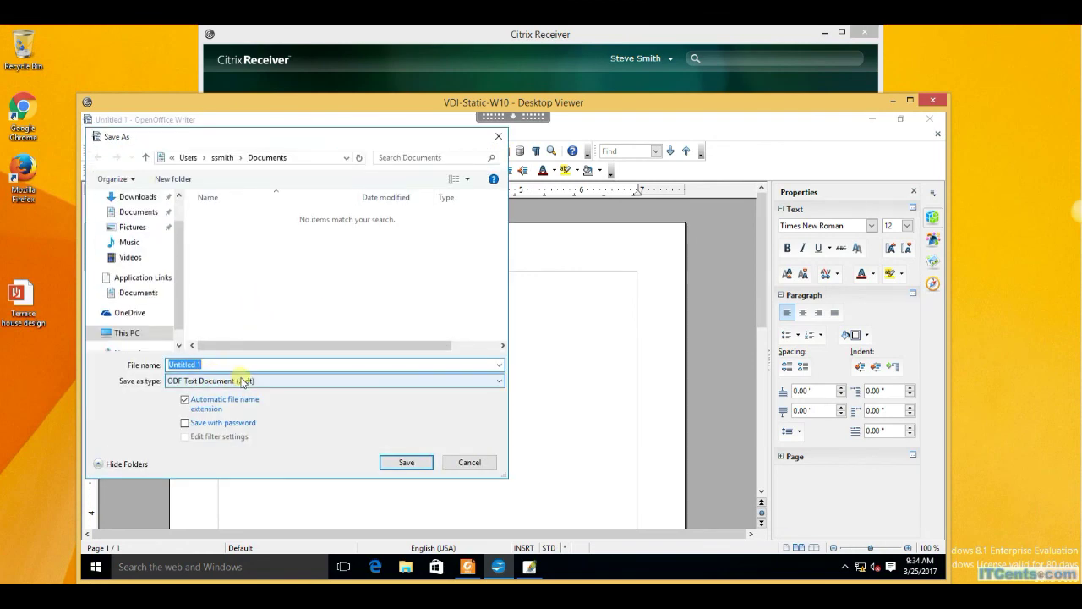
{"action": "left_click", "coordinate": [245, 381]}
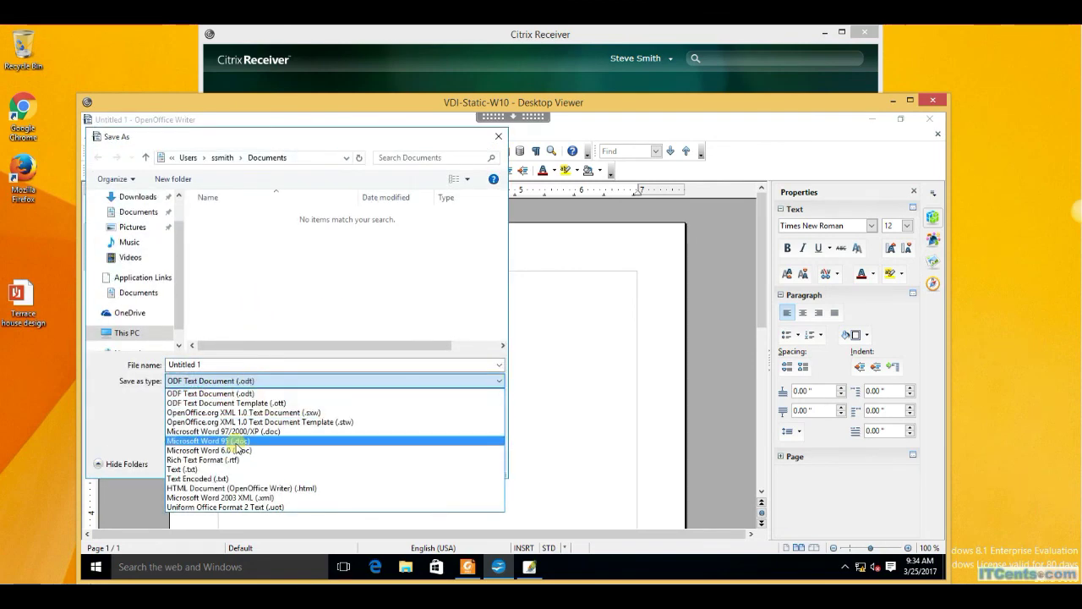
{"action": "left_click", "coordinate": [241, 433]}
{"action": "left_click", "coordinate": [210, 365]}
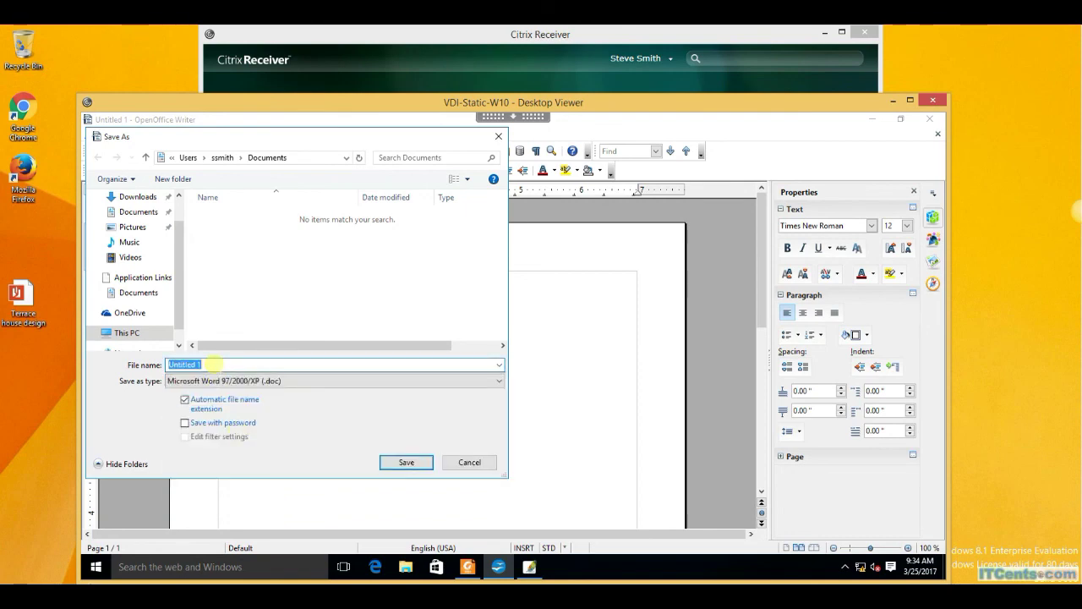
{"action": "left_click", "coordinate": [212, 364]}
{"action": "key", "text": "ctrl+a"}
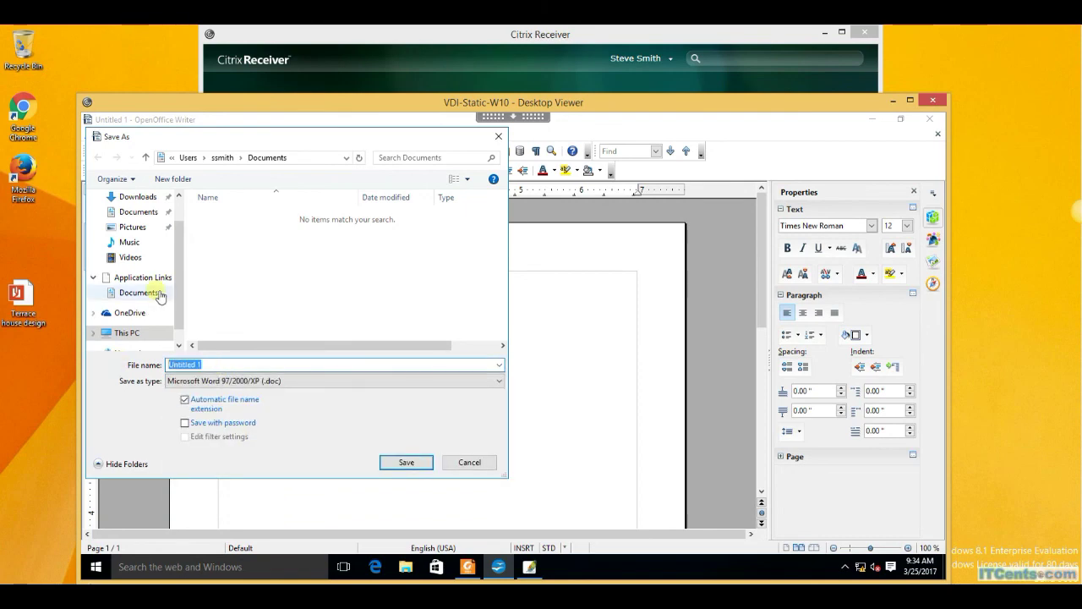
{"action": "type", "text": "Test"}
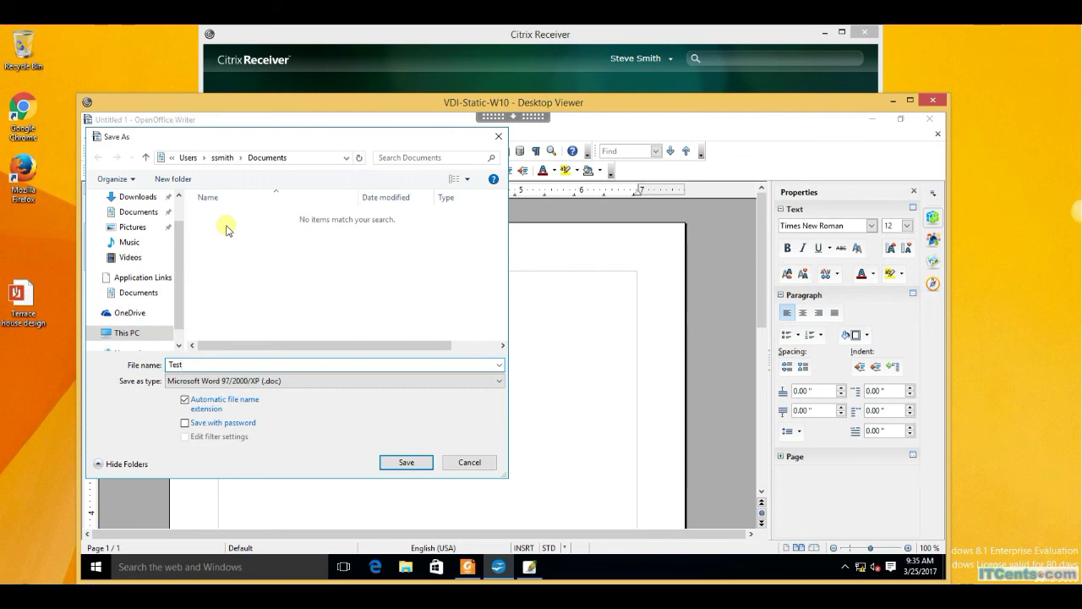
{"action": "left_click", "coordinate": [406, 461]}
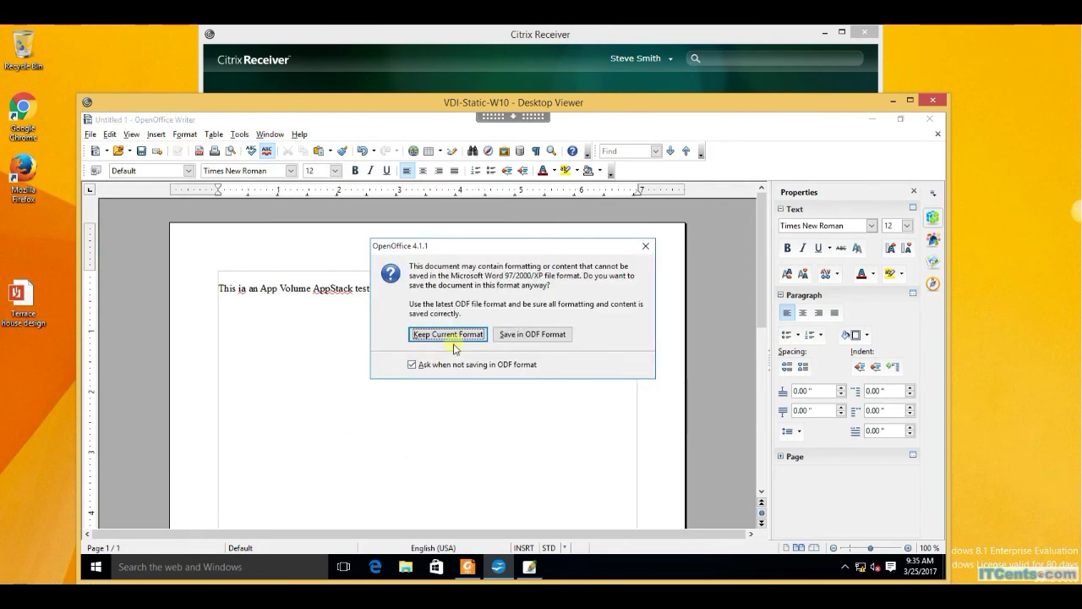
{"action": "left_click", "coordinate": [449, 334]}
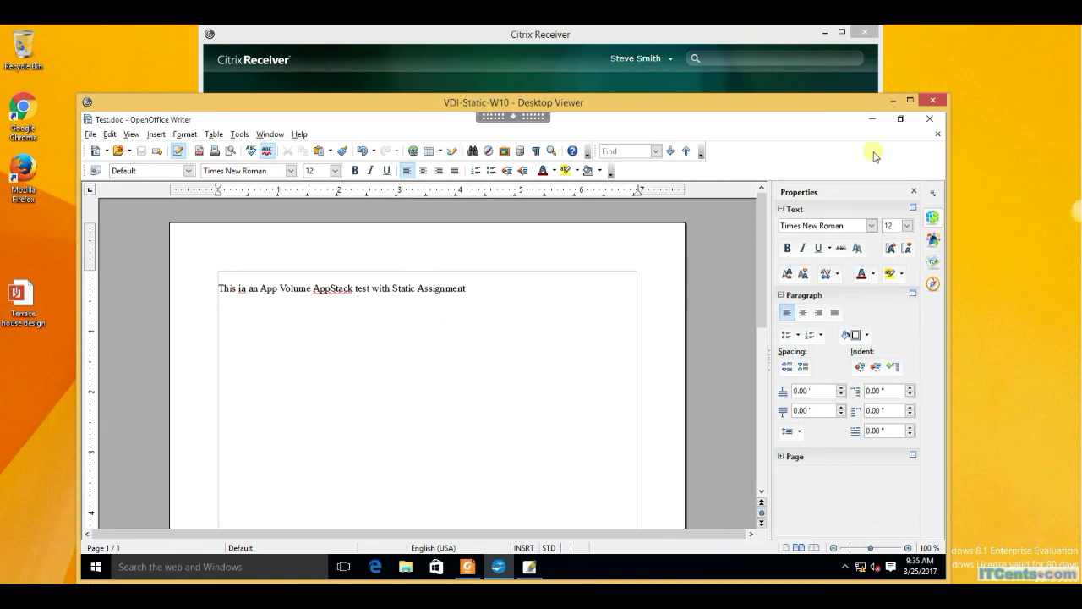
Close OpenOffice Writer and reposition the VDI-Static-W10 Desktop Viewer window up and right.
{"action": "left_click", "coordinate": [930, 124]}
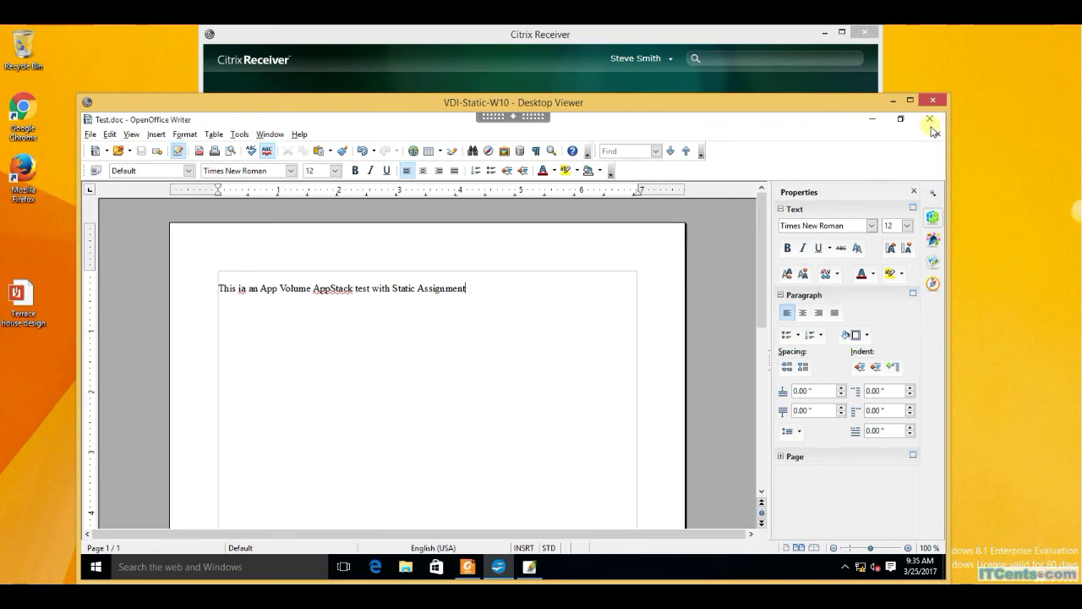
{"action": "left_click", "coordinate": [931, 123]}
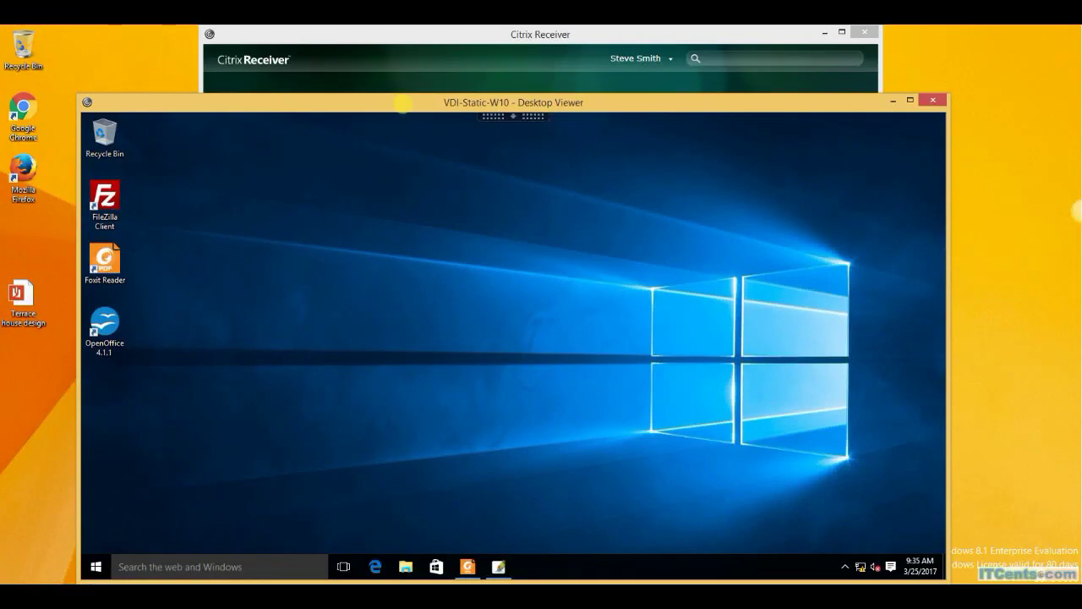
{"action": "left_click_drag", "start_coordinate": [402, 103], "coordinate": [524, 446]}
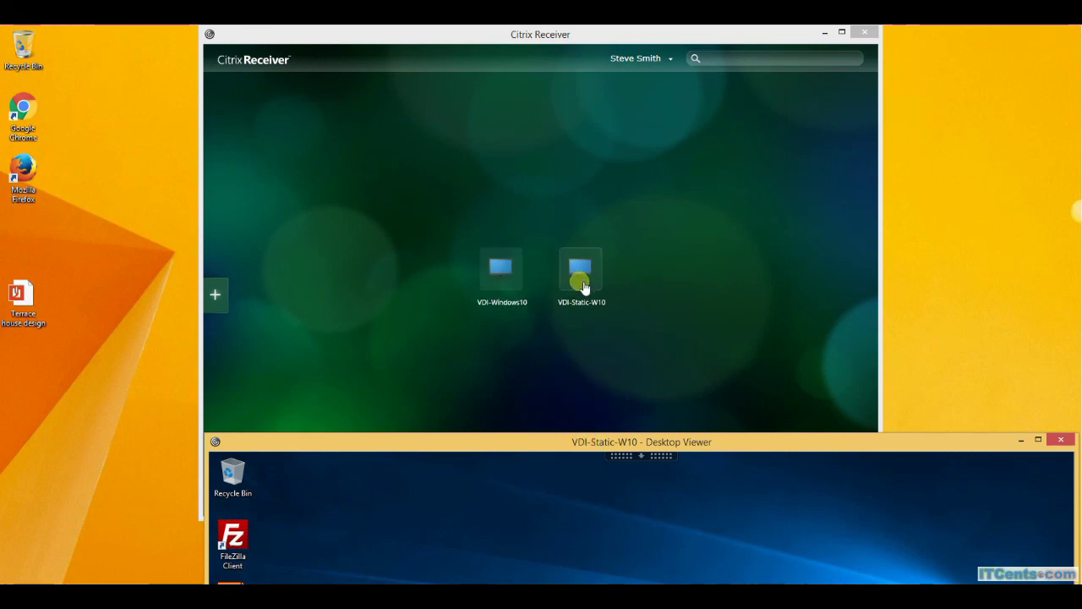
{"action": "left_click_drag", "start_coordinate": [629, 443], "coordinate": [544, 80]}
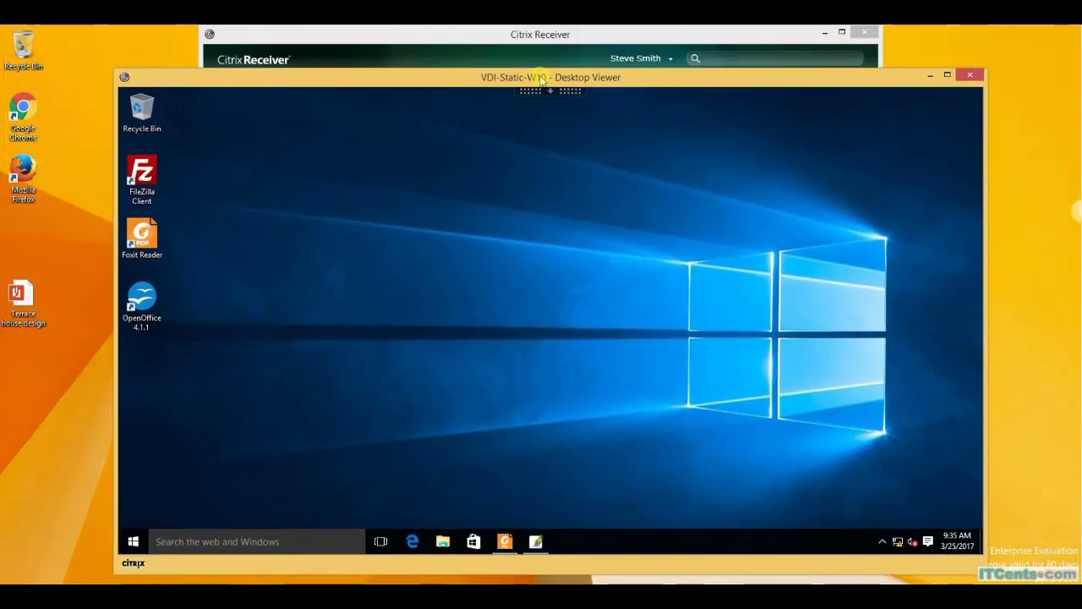
Sign out of the VDI-Static-W10 session from the Start button's right-click menu.
{"action": "right_click", "coordinate": [134, 544]}
{"action": "mouse_move", "coordinate": [207, 518]}
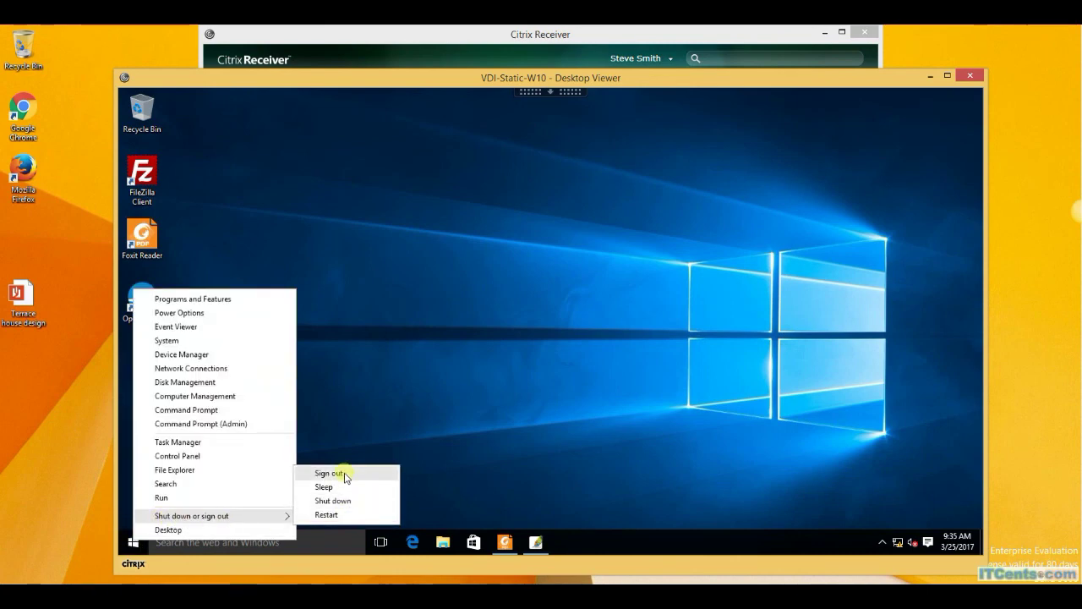
{"action": "left_click", "coordinate": [342, 475]}
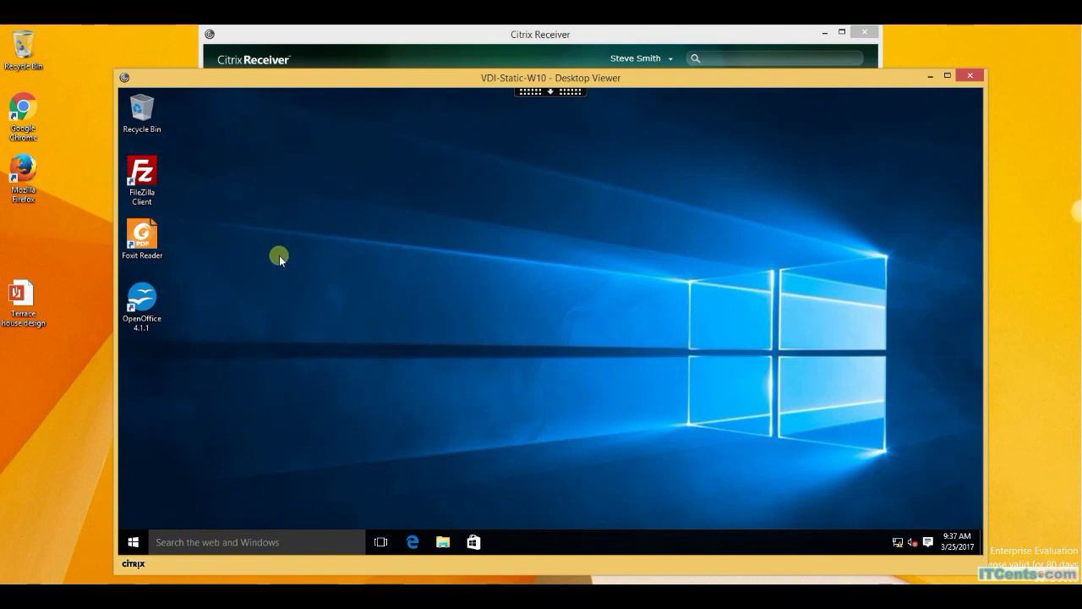
{"action": "left_click", "coordinate": [441, 542]}
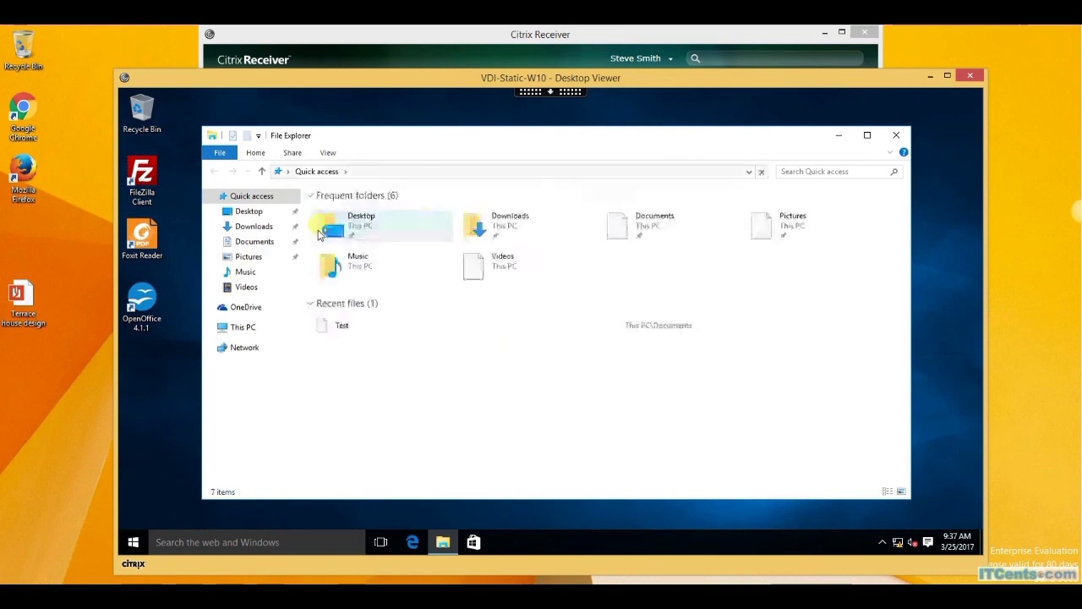
{"action": "left_click", "coordinate": [271, 241]}
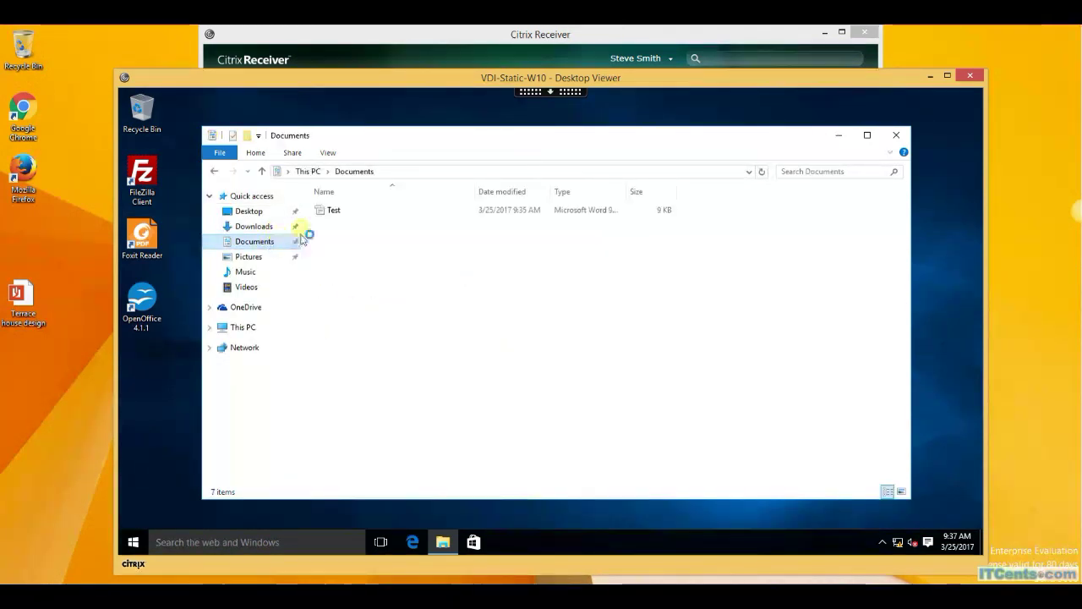
{"action": "left_click", "coordinate": [336, 211]}
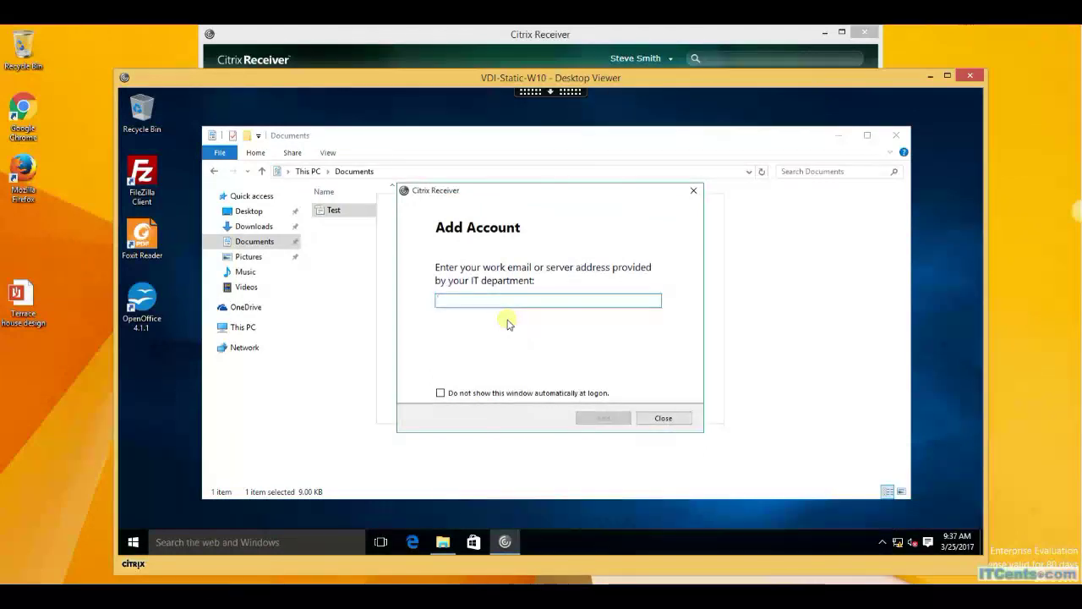
{"action": "left_click", "coordinate": [693, 192]}
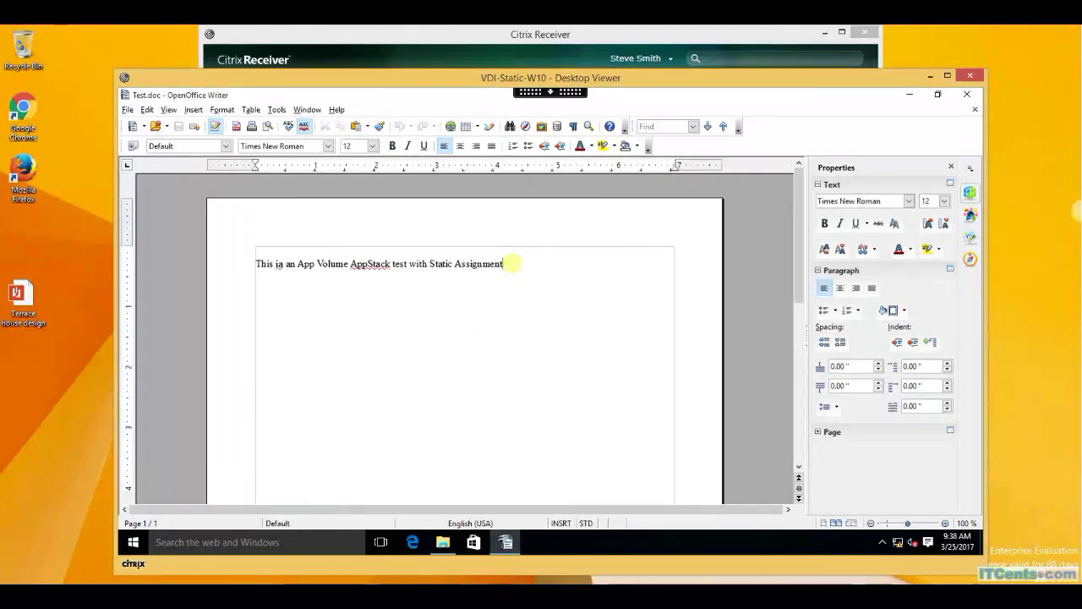
{"action": "left_click", "coordinate": [968, 98]}
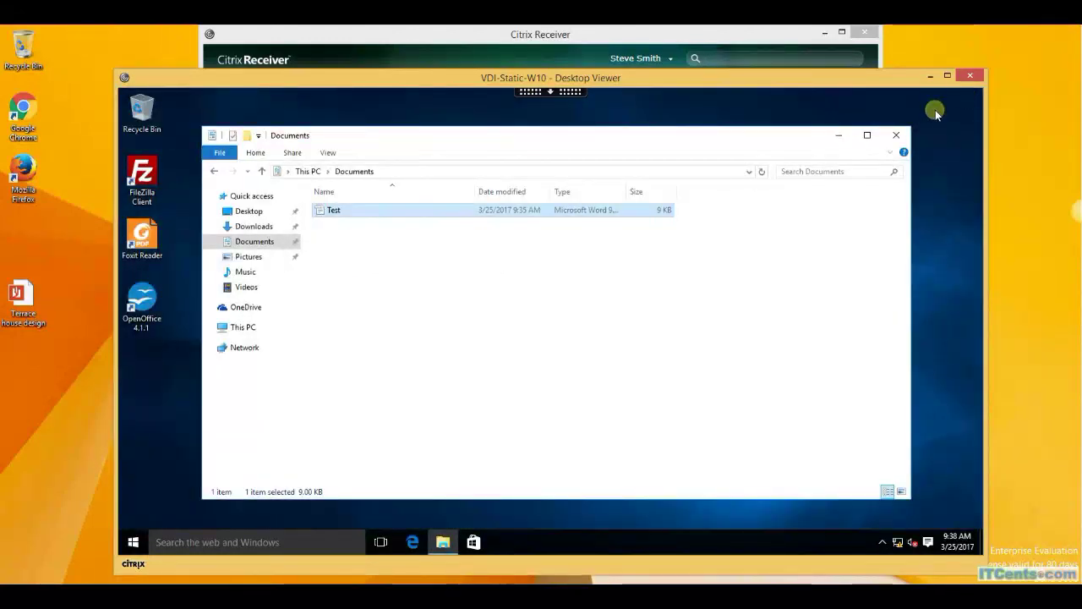
{"action": "left_click", "coordinate": [903, 136]}
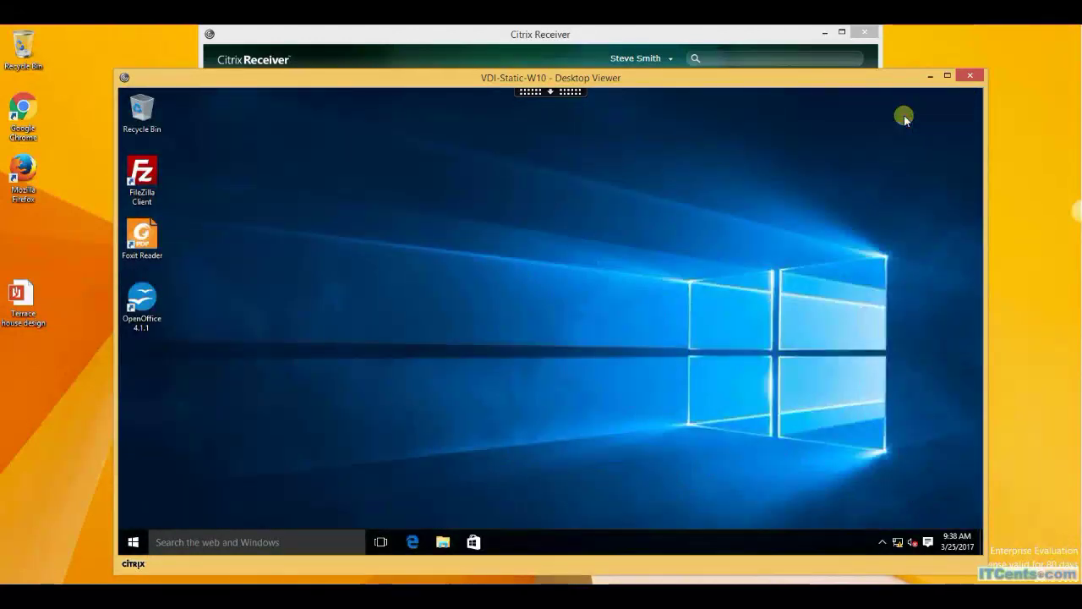